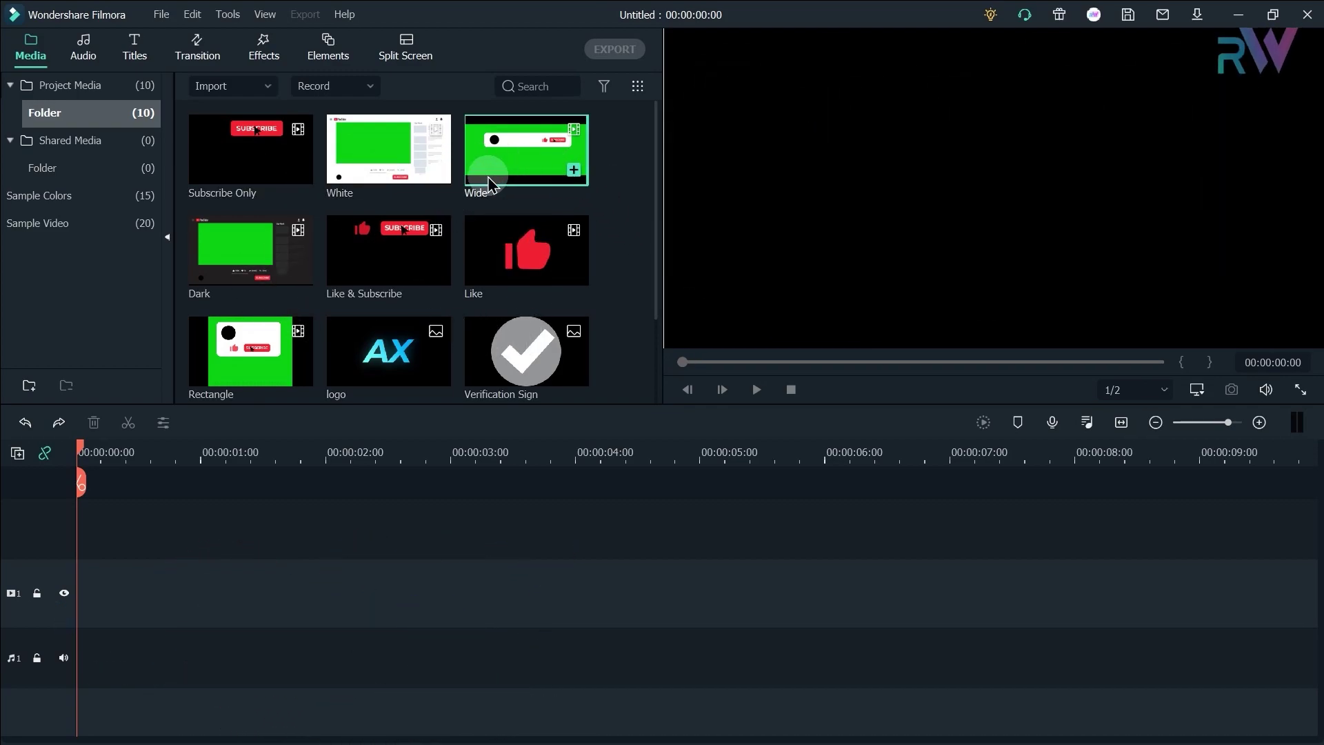
Place the Wide subscribe-bar clip on the timeline
{"action": "left_click_drag", "start_coordinate": [491, 185], "coordinate": [80, 509]}
Match the project to the Wide clip's 1920 x 800 30fps and preview the bar
{"action": "left_click", "coordinate": [522, 415]}
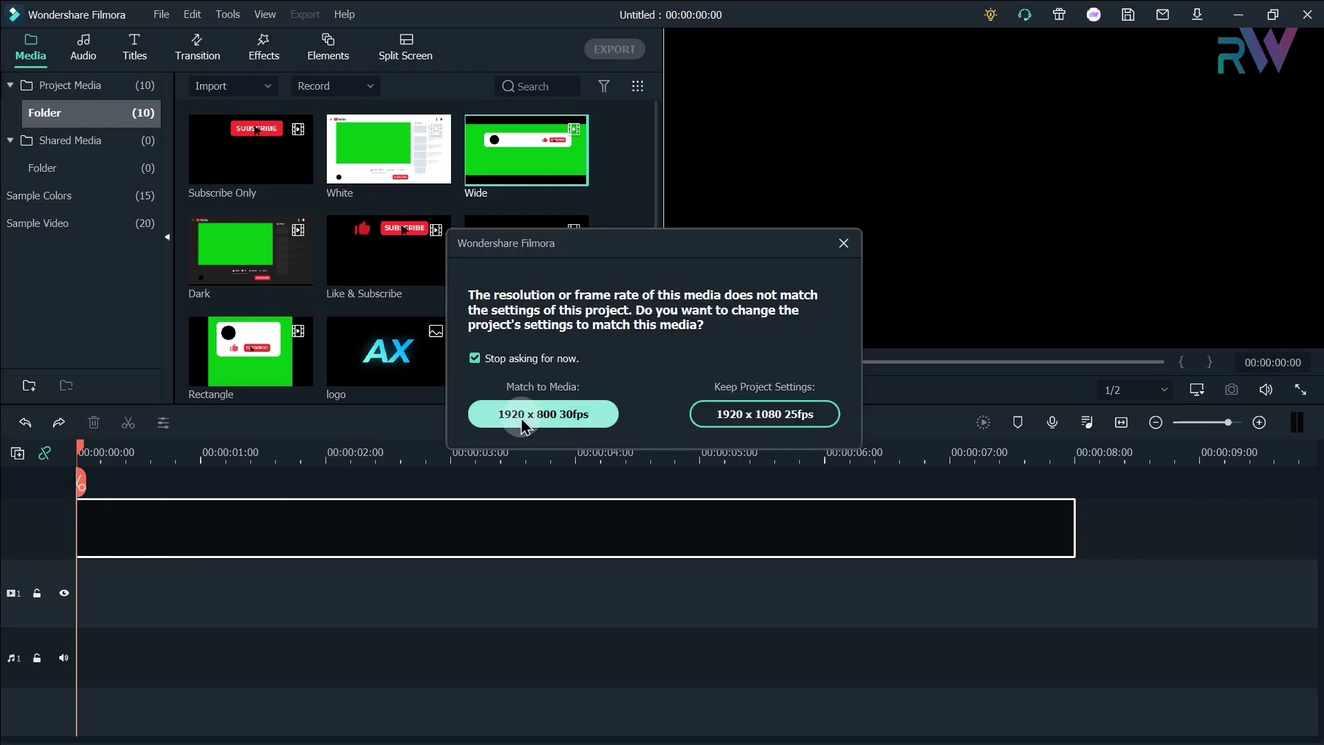
{"action": "left_click", "coordinate": [540, 415]}
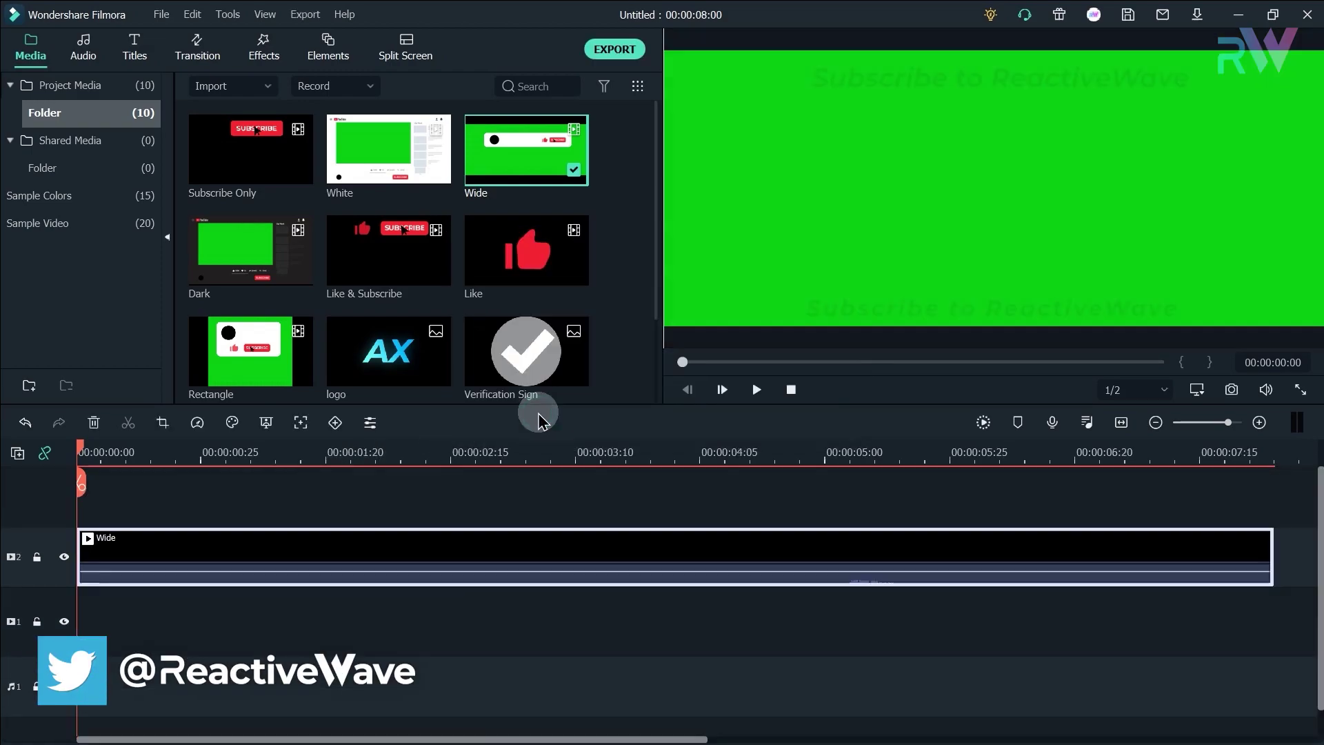
{"action": "left_click", "coordinate": [572, 452]}
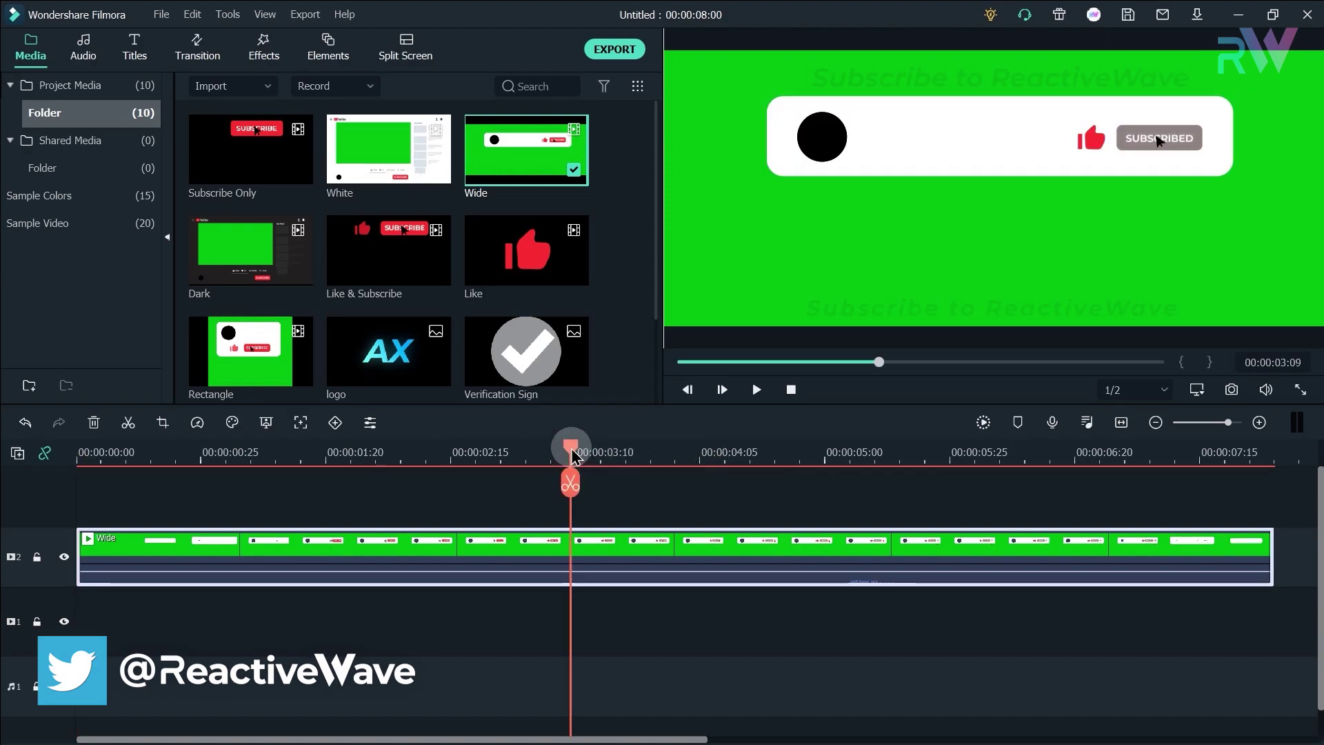
{"action": "left_click", "coordinate": [148, 455]}
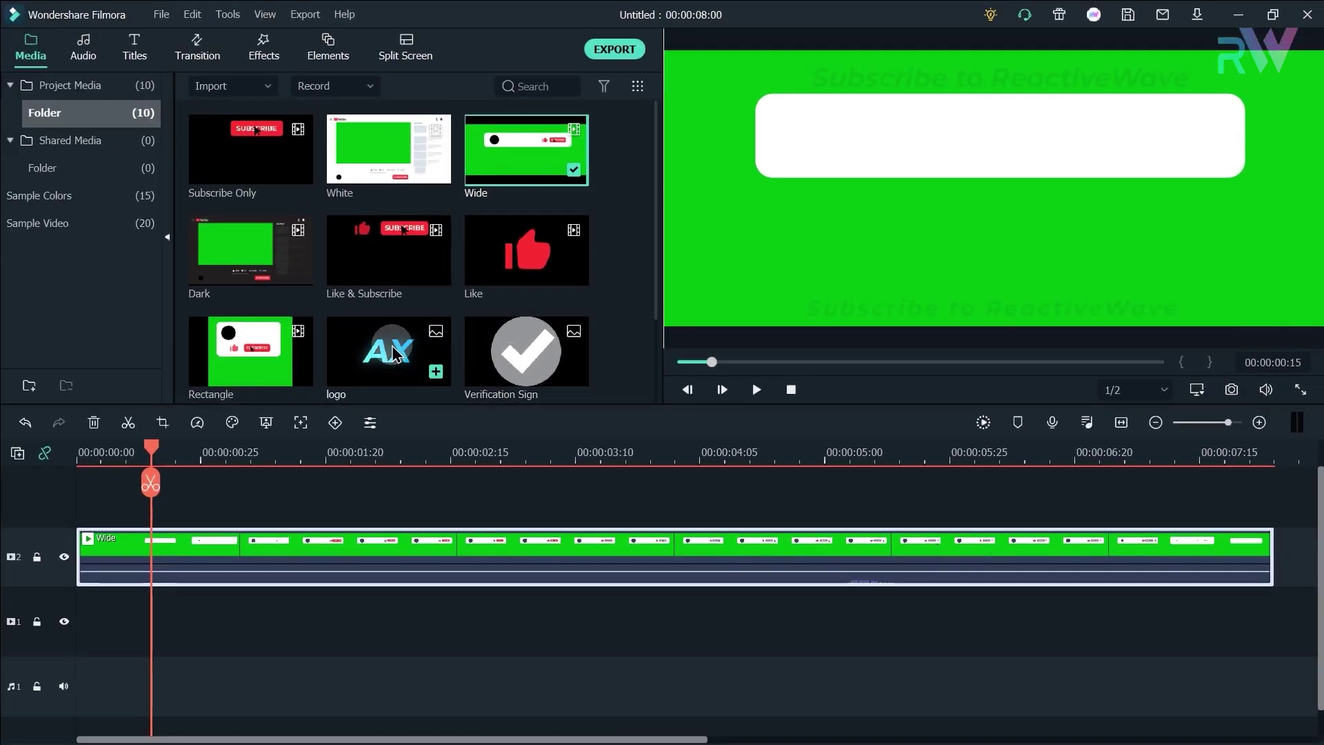
Add the AX logo on the track below and extend it to 00:00:07:15
{"action": "left_click_drag", "start_coordinate": [395, 353], "coordinate": [163, 606]}
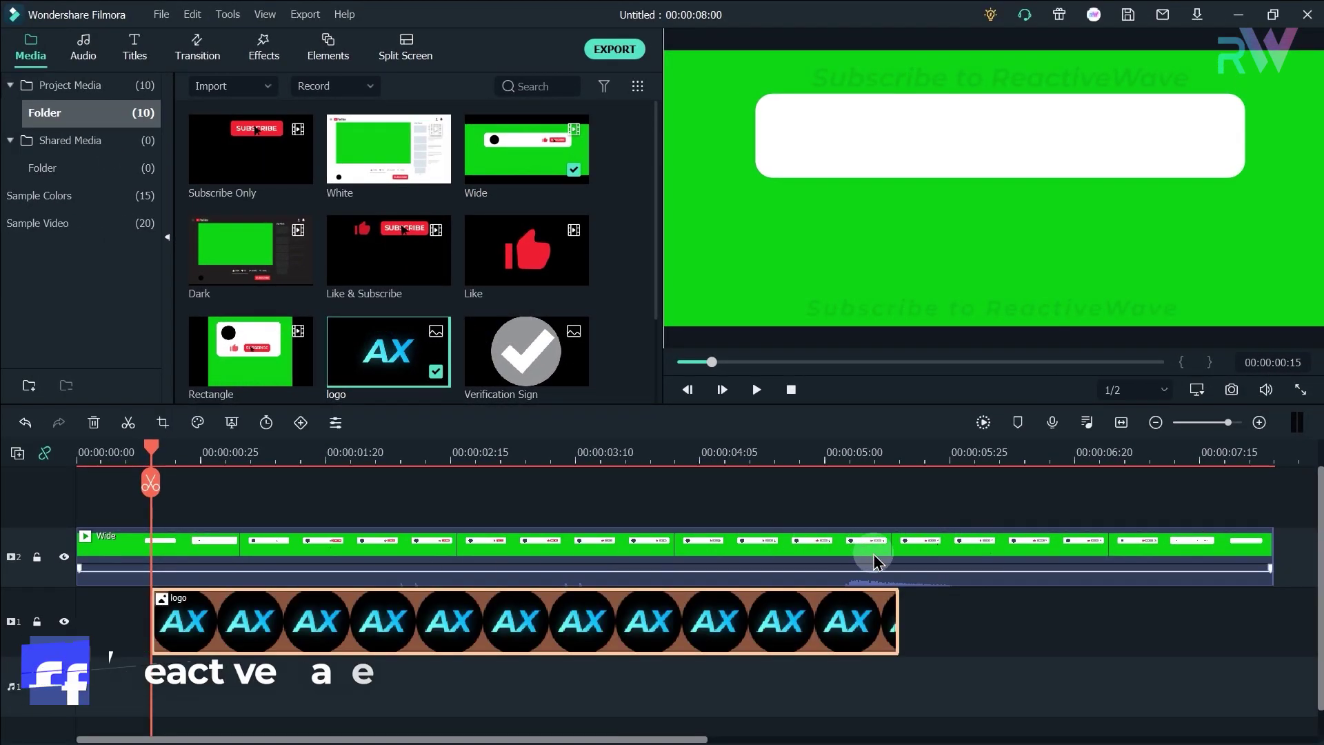
{"action": "left_click", "coordinate": [1227, 452]}
{"action": "left_click_drag", "start_coordinate": [1227, 455], "coordinate": [1199, 449]}
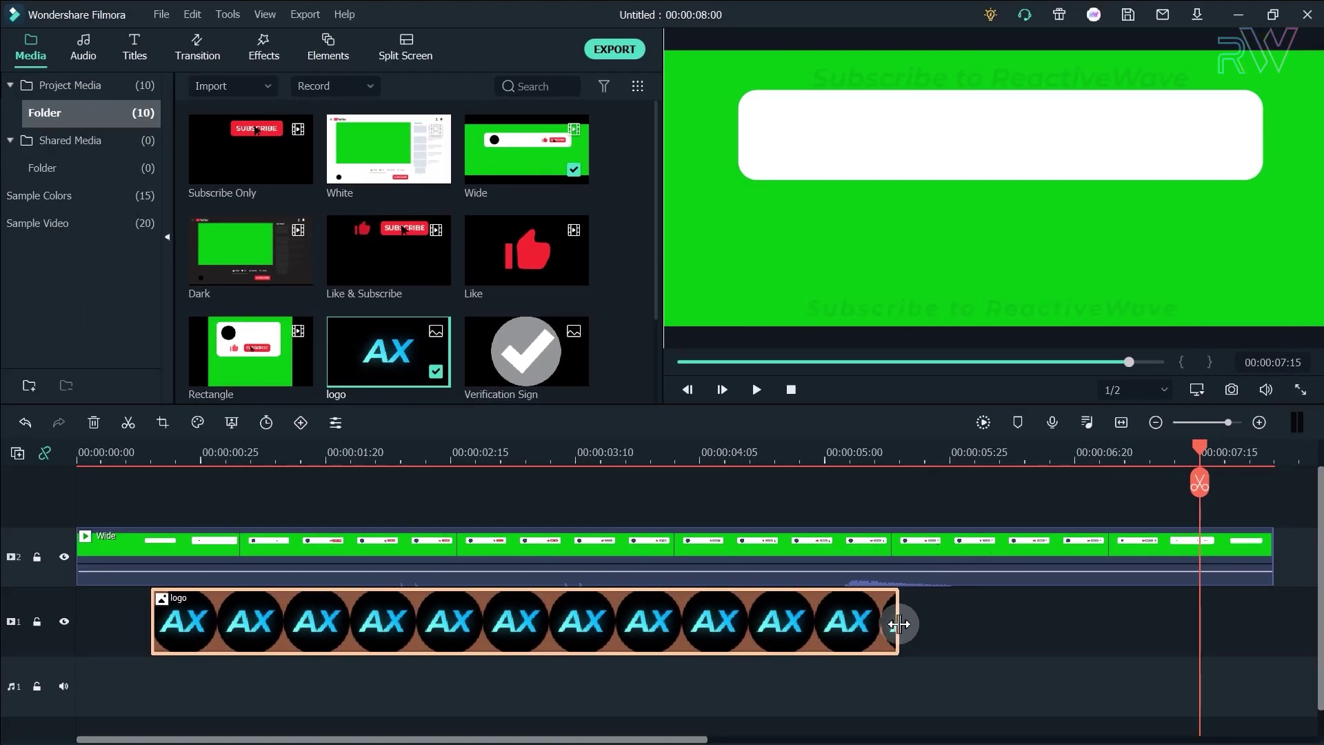
{"action": "left_click_drag", "start_coordinate": [691, 740], "coordinate": [1124, 738]}
{"action": "left_click_drag", "start_coordinate": [1193, 619], "coordinate": [1200, 620]}
{"action": "left_click", "coordinate": [512, 457]}
{"action": "left_click", "coordinate": [656, 457]}
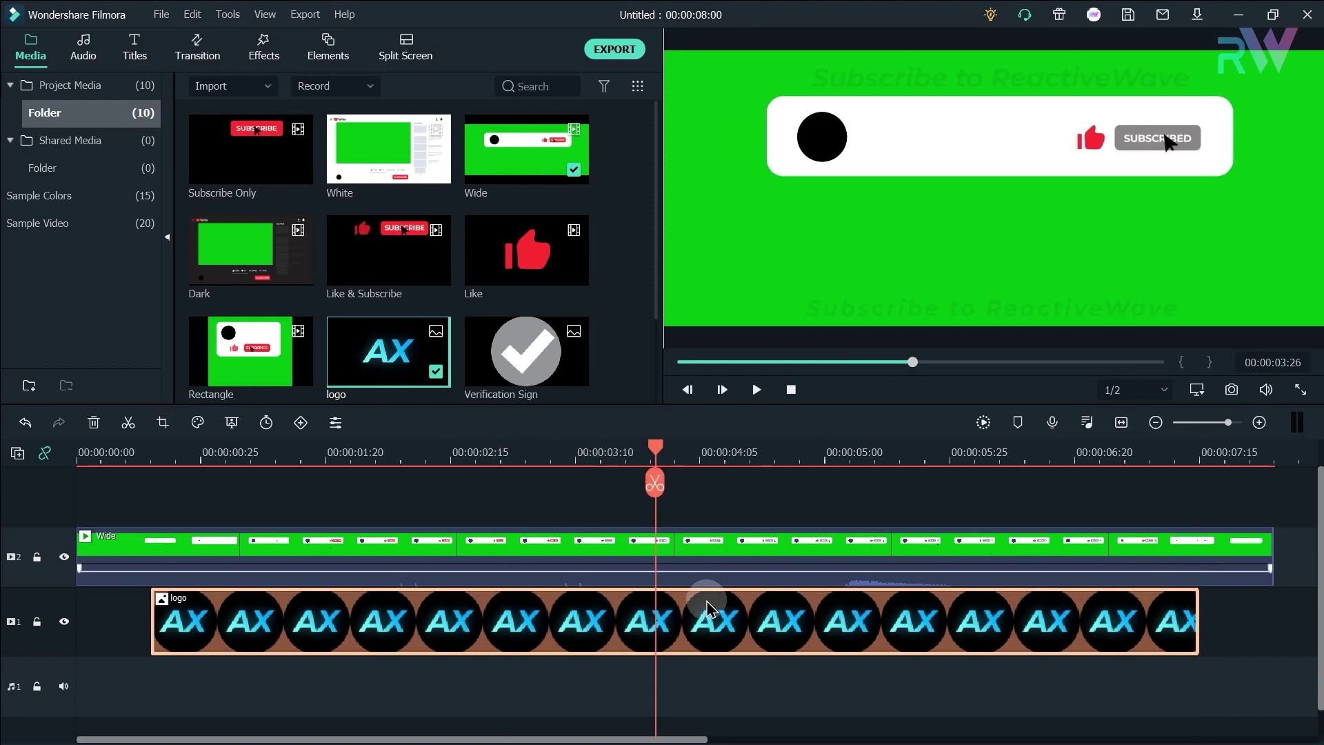
Shrink the AX logo, lock the Wide track, and place the logo in the black circle
{"action": "double_click", "coordinate": [780, 631]}
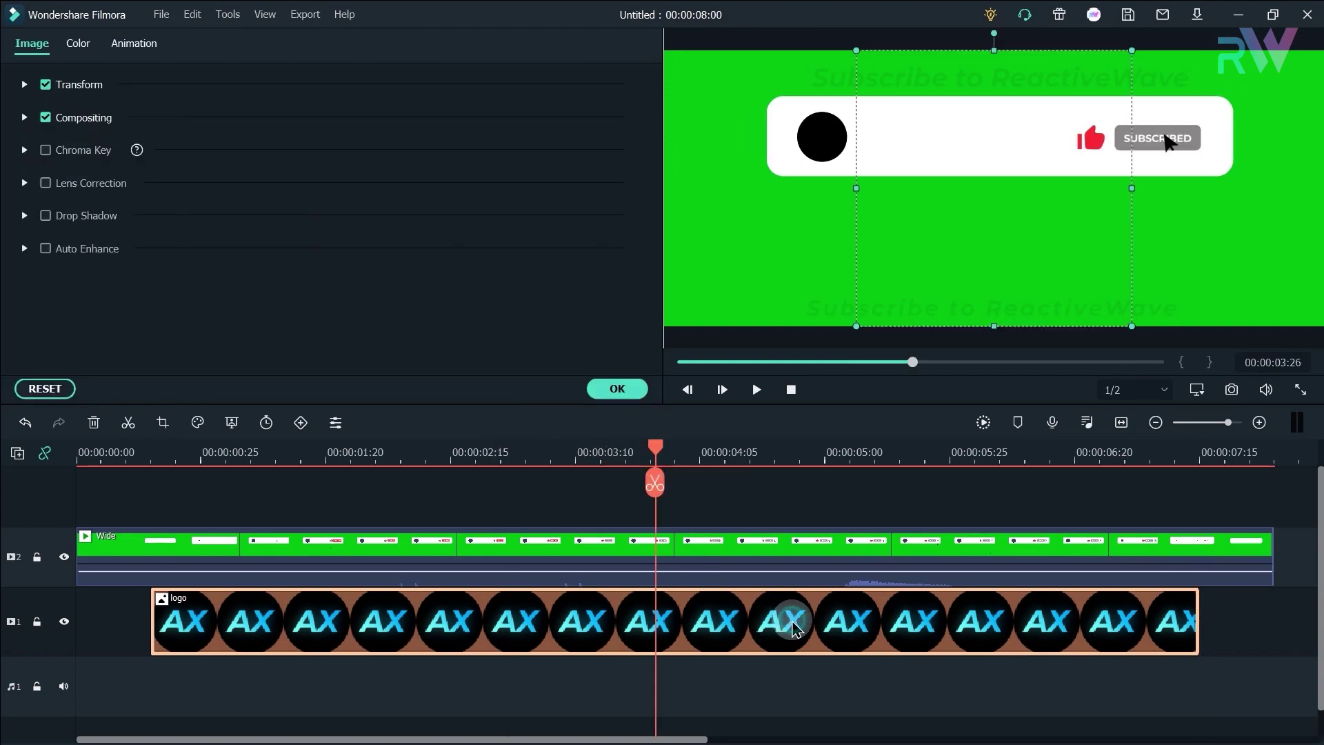
{"action": "left_click_drag", "start_coordinate": [1131, 52], "coordinate": [901, 276]}
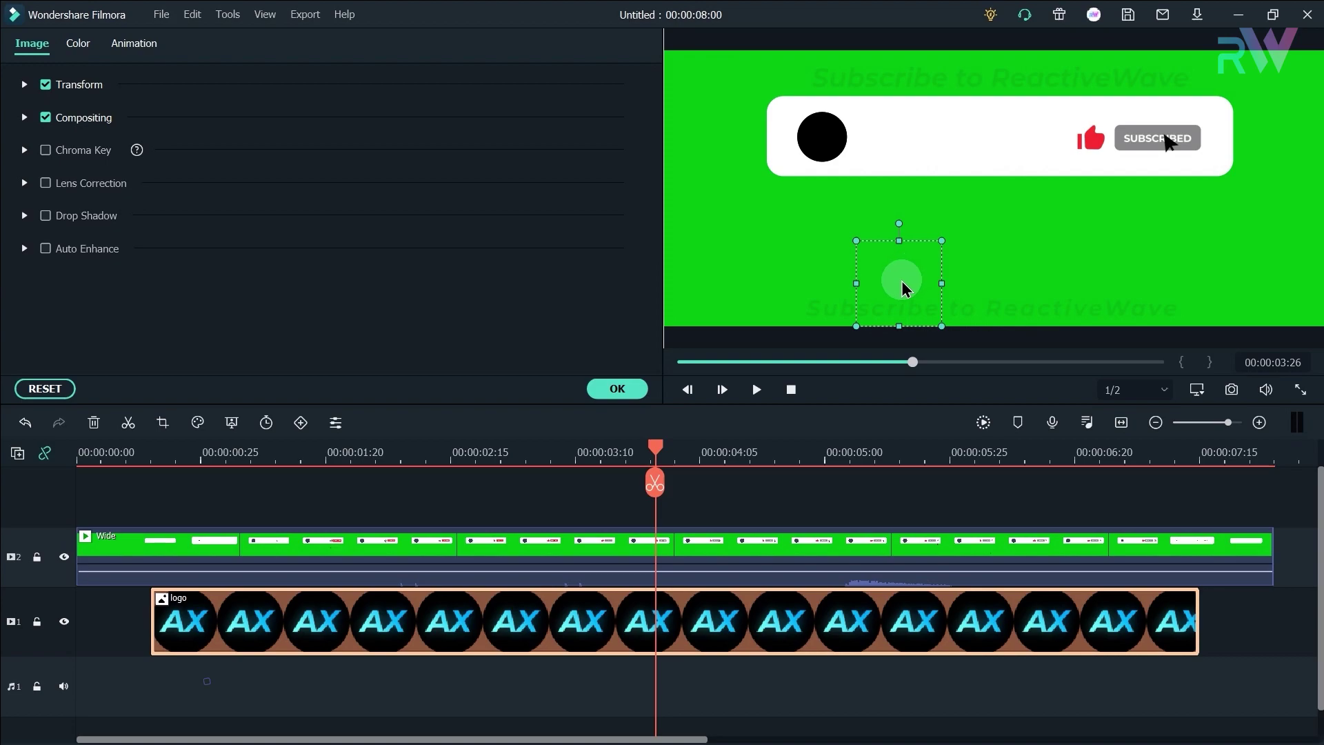
{"action": "left_click", "coordinate": [893, 250]}
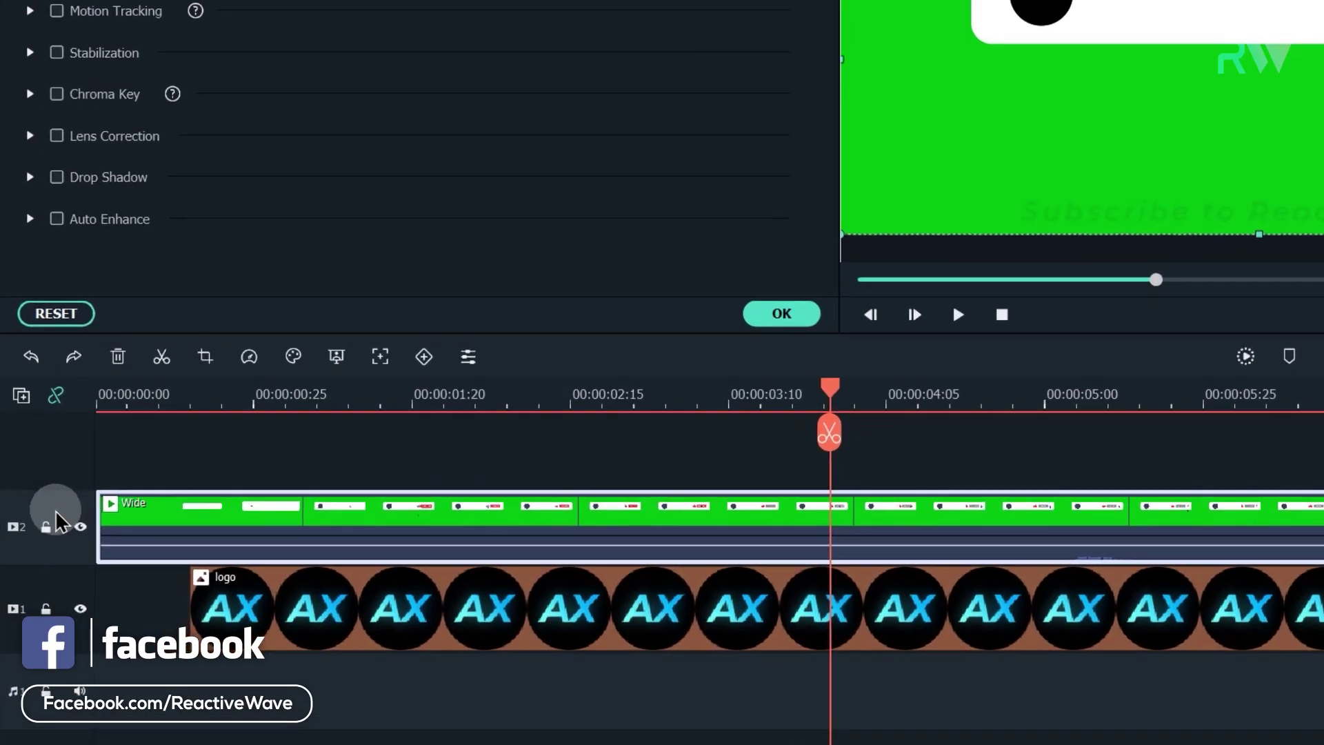
{"action": "left_click", "coordinate": [37, 557]}
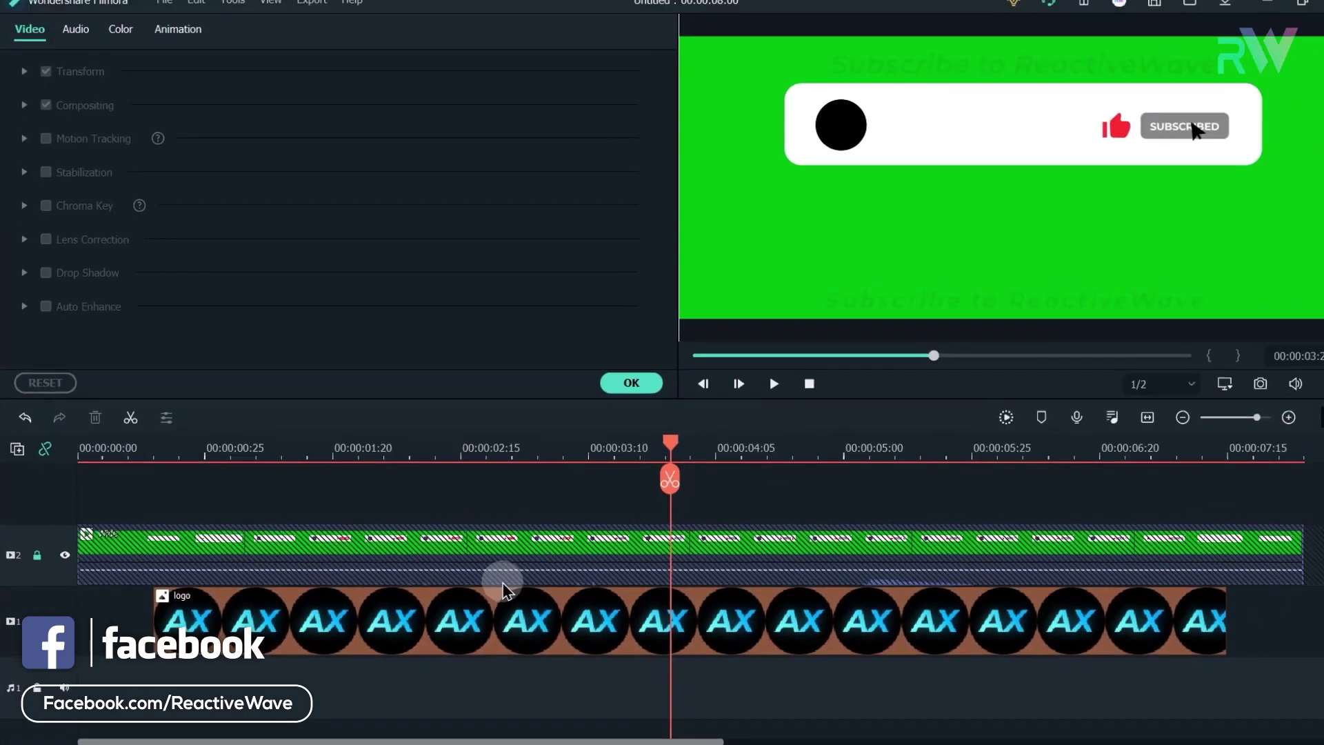
{"action": "left_click", "coordinate": [1134, 582]}
{"action": "left_click_drag", "start_coordinate": [902, 287], "coordinate": [808, 157]}
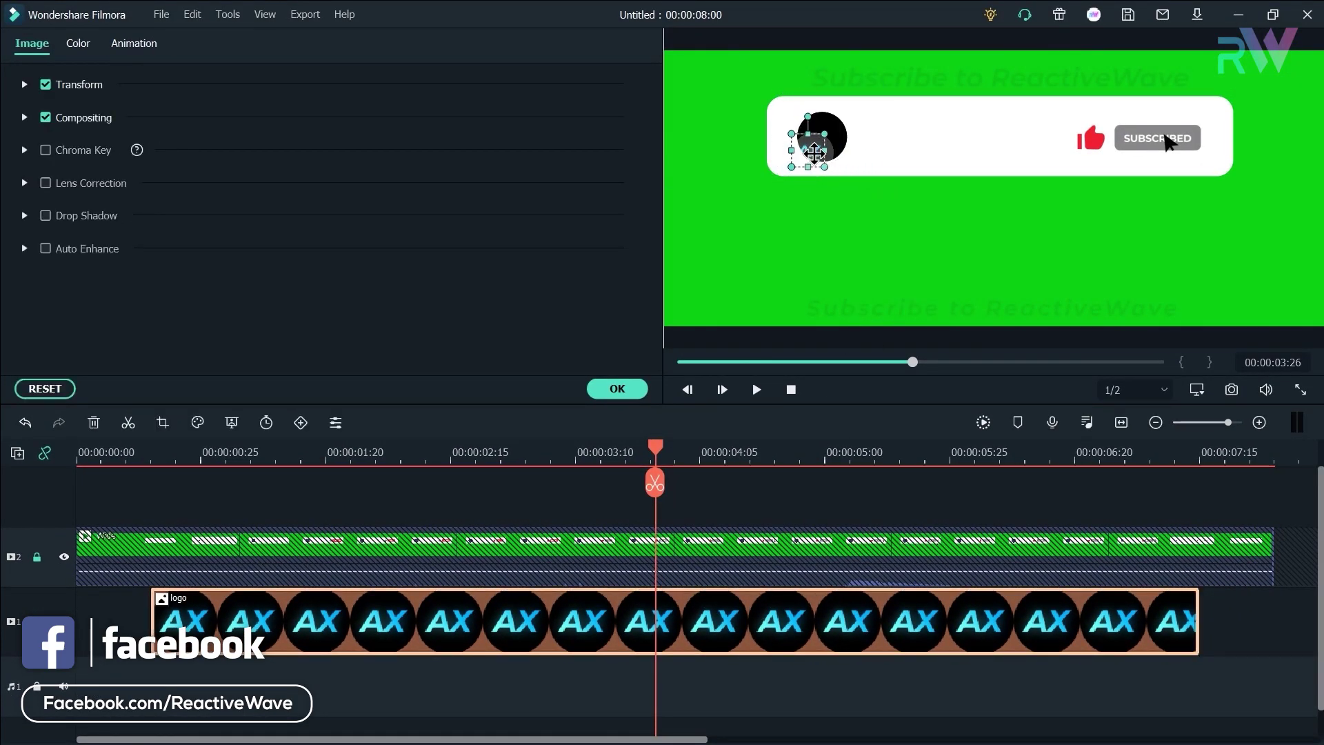
{"action": "left_click", "coordinate": [896, 143]}
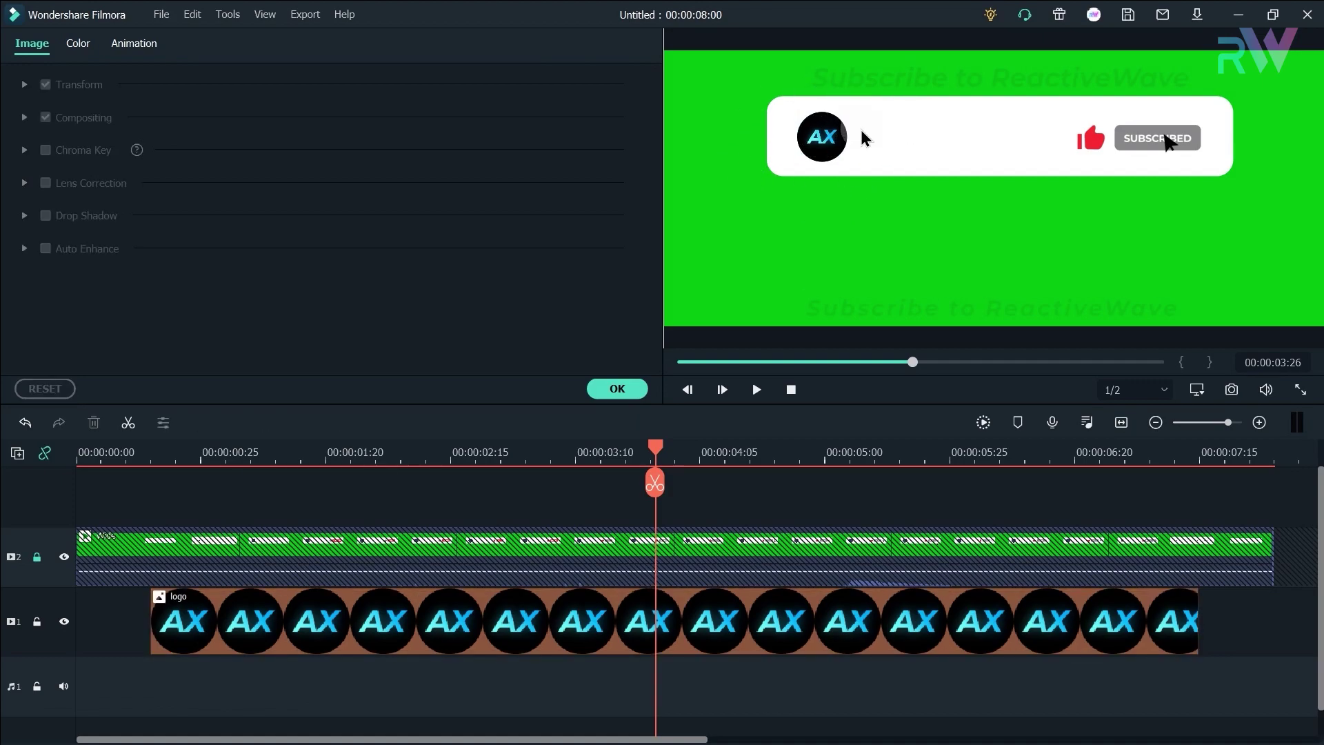
{"action": "left_click", "coordinate": [617, 390]}
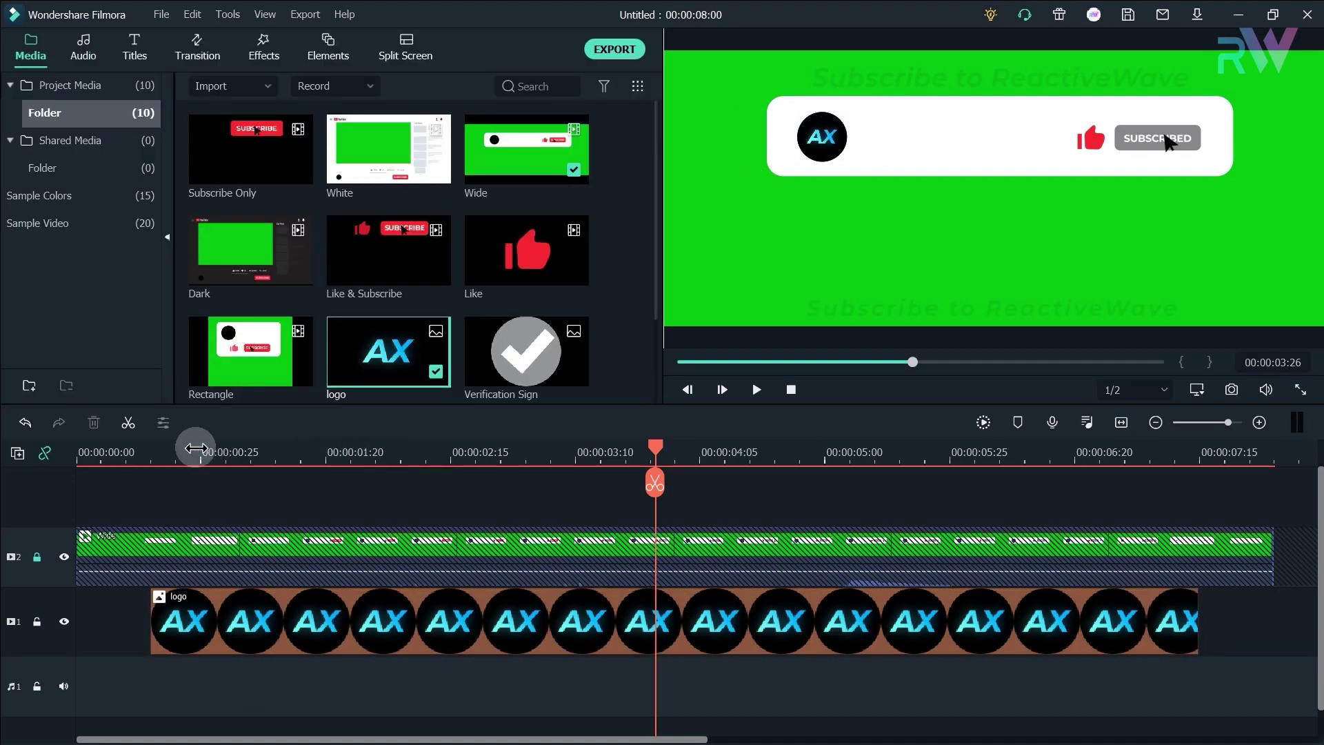
{"action": "left_click", "coordinate": [142, 455]}
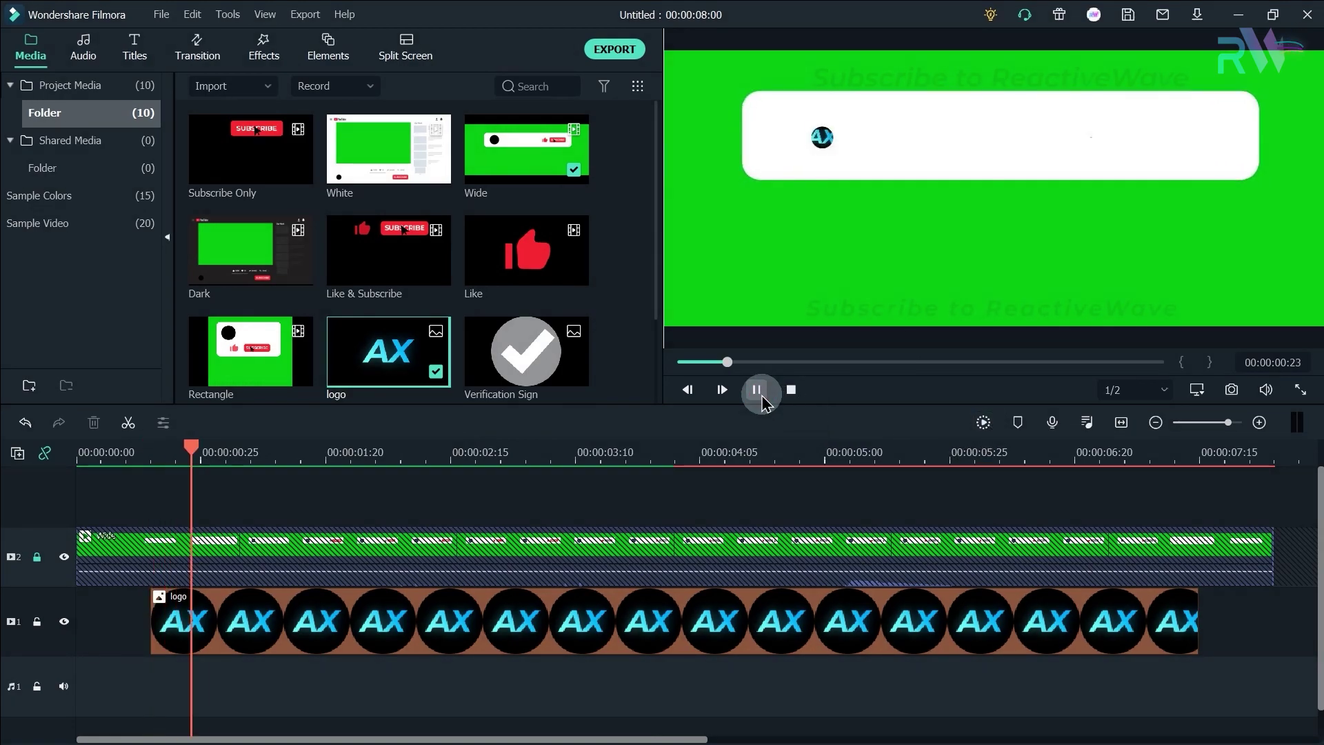
{"action": "left_click", "coordinate": [761, 144]}
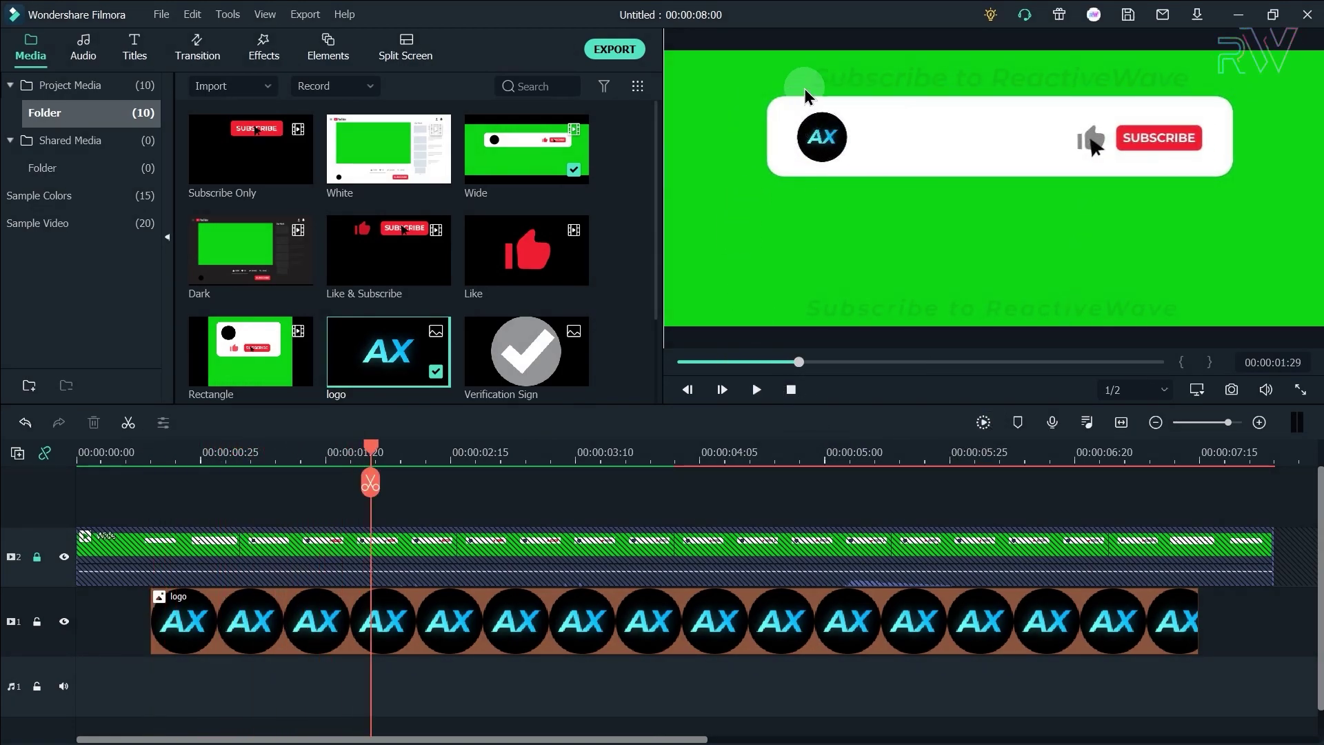
{"action": "left_click", "coordinate": [750, 391]}
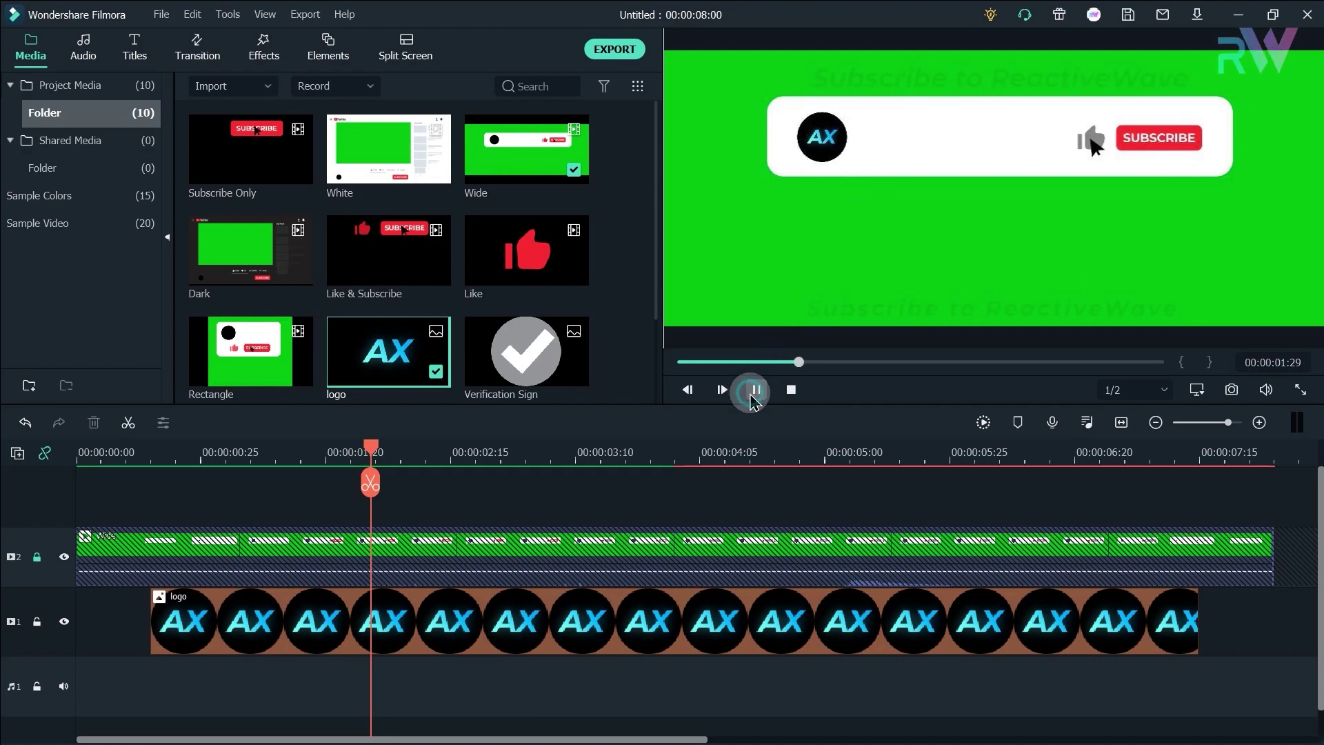
{"action": "left_click", "coordinate": [754, 391]}
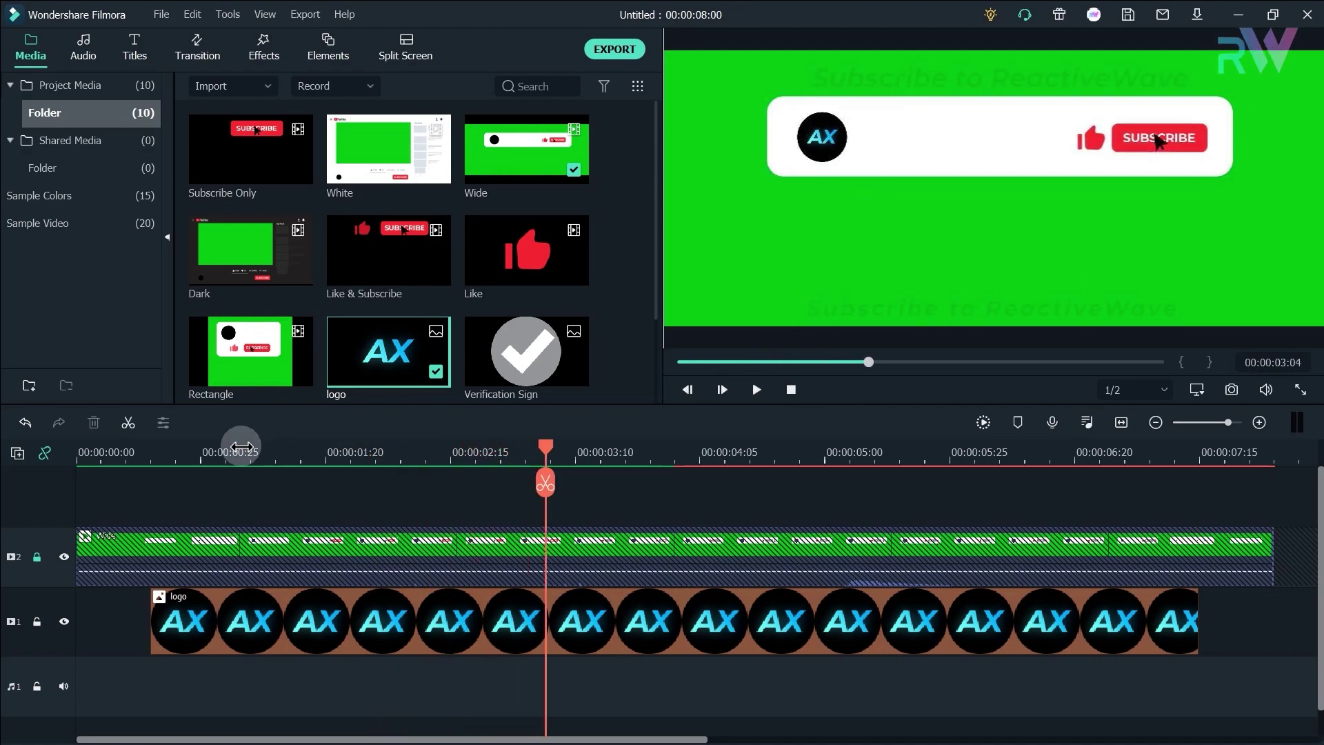
{"action": "left_click", "coordinate": [142, 455]}
{"action": "left_click", "coordinate": [608, 314]}
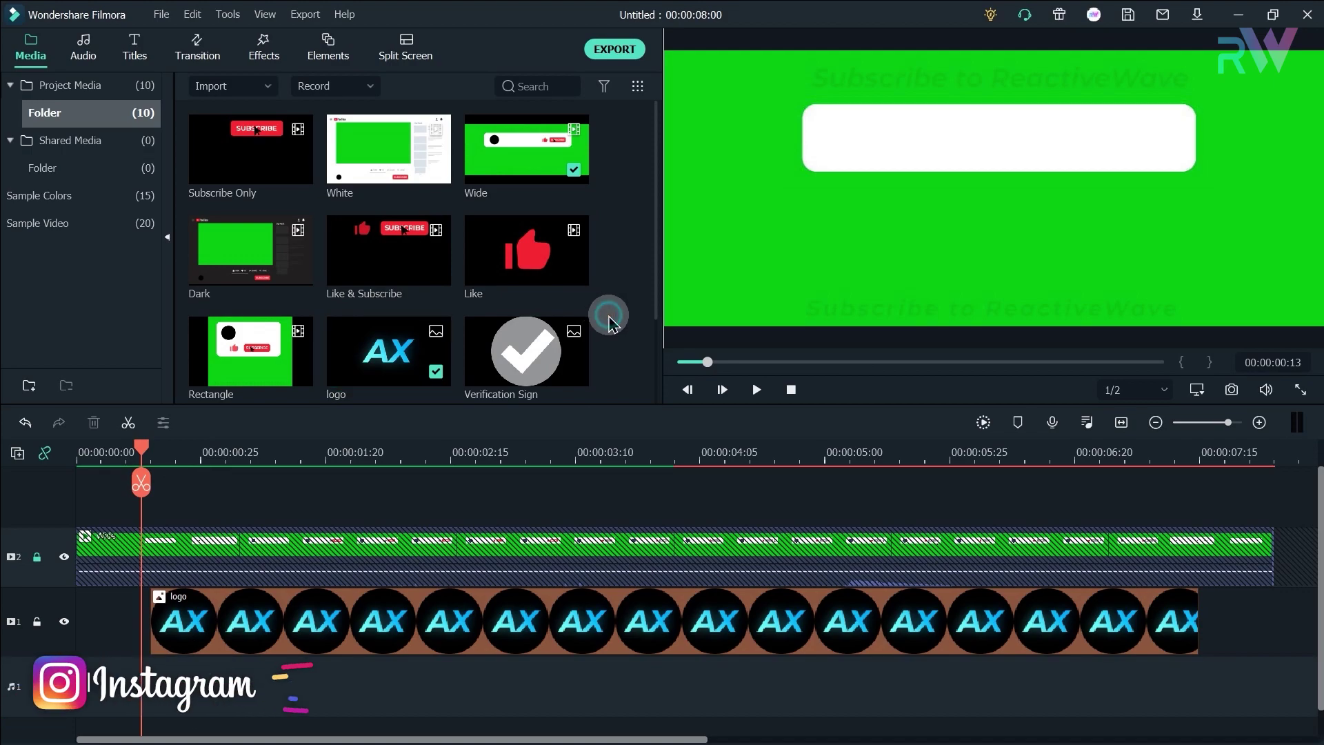
{"action": "left_click", "coordinate": [147, 53]}
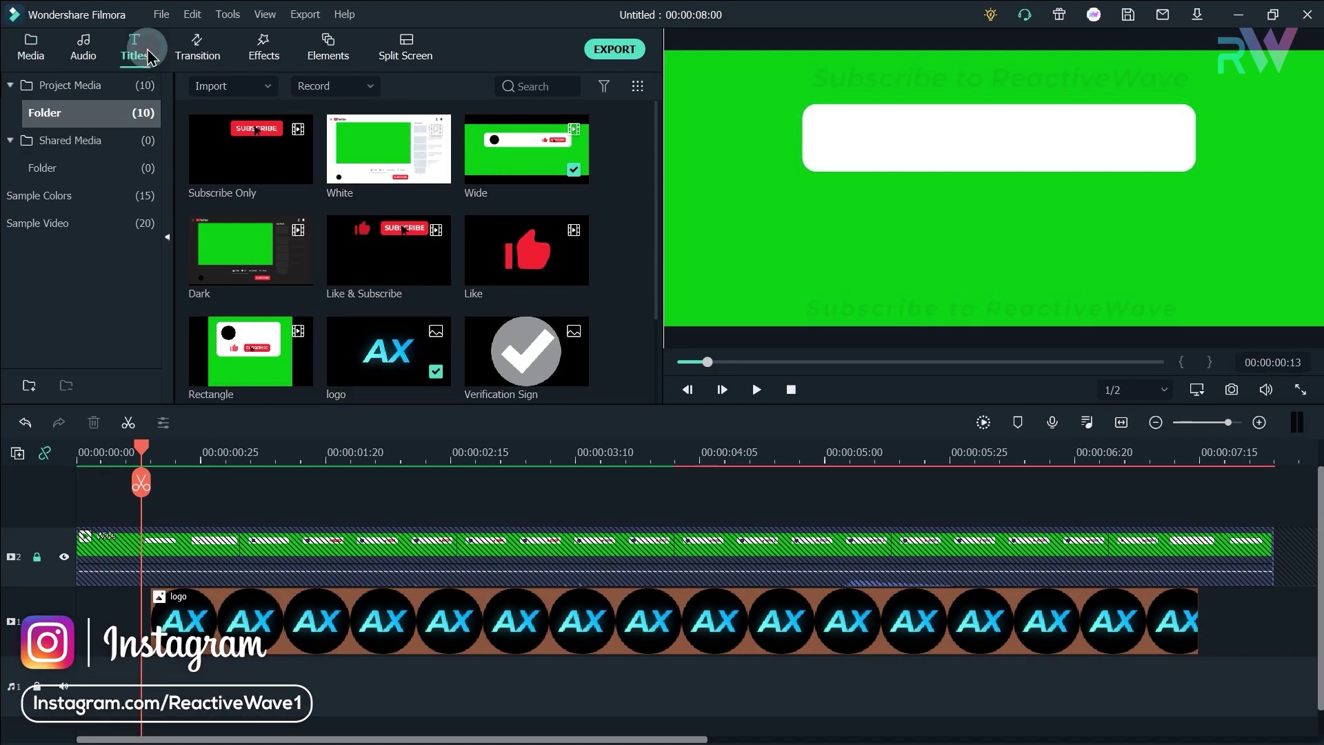
Add Basic 6 on a new top track, stretch it to the logo's length, and open its properties
{"action": "left_click", "coordinate": [258, 129]}
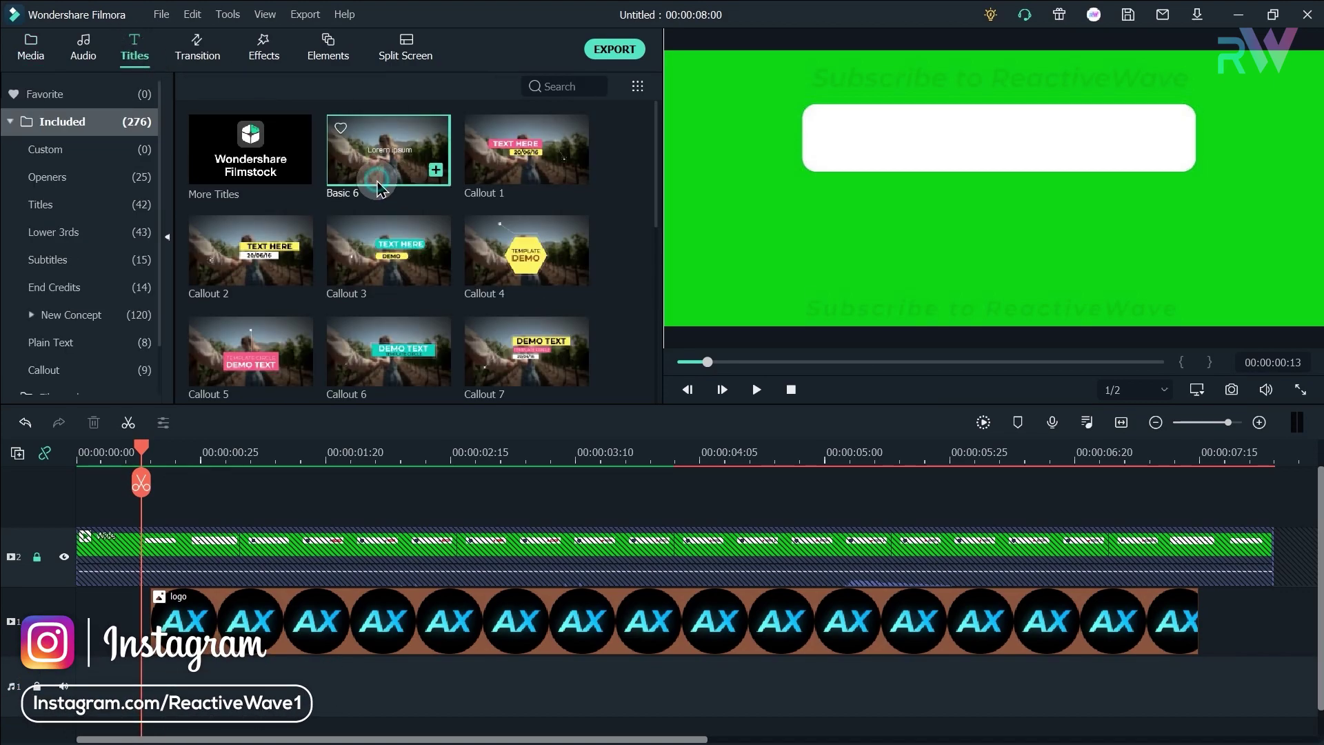
{"action": "left_click_drag", "start_coordinate": [231, 416], "coordinate": [163, 519]}
{"action": "left_click_drag", "start_coordinate": [901, 559], "coordinate": [1199, 544]}
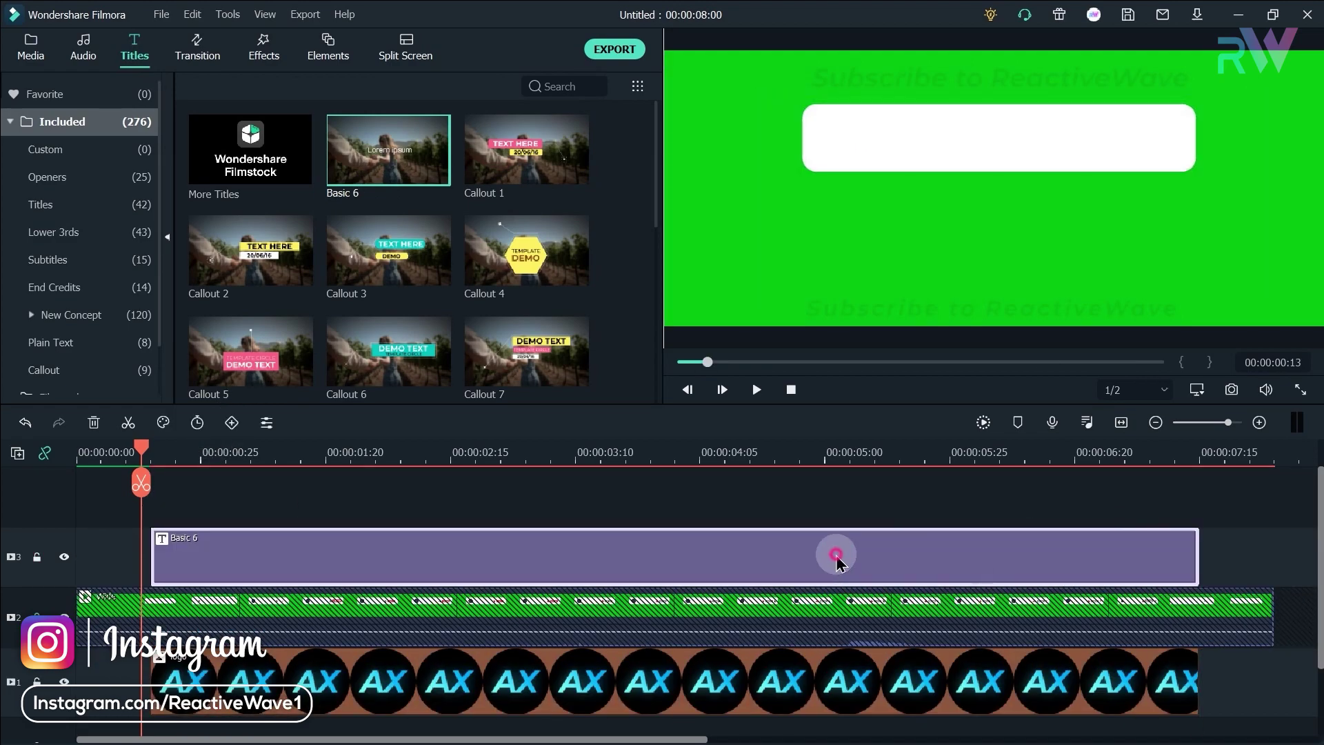
{"action": "right_click", "coordinate": [836, 557]}
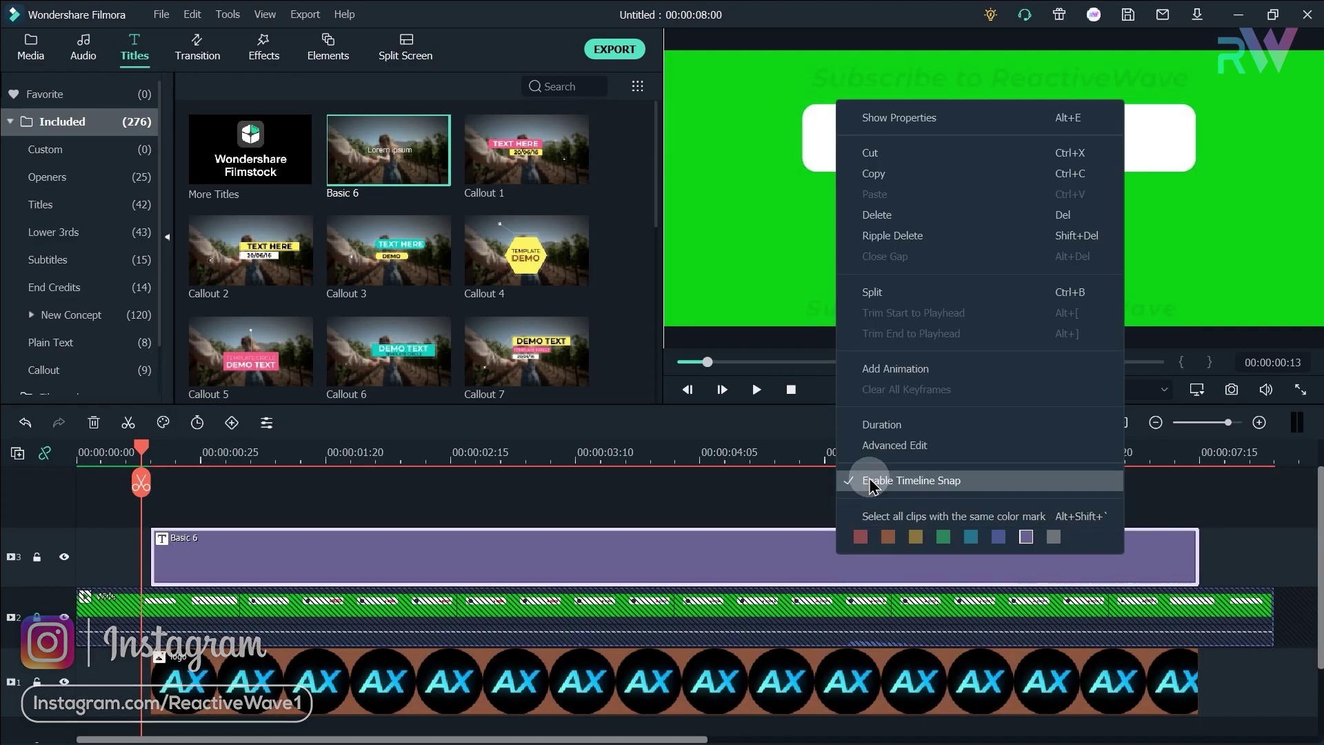
{"action": "left_click", "coordinate": [901, 118]}
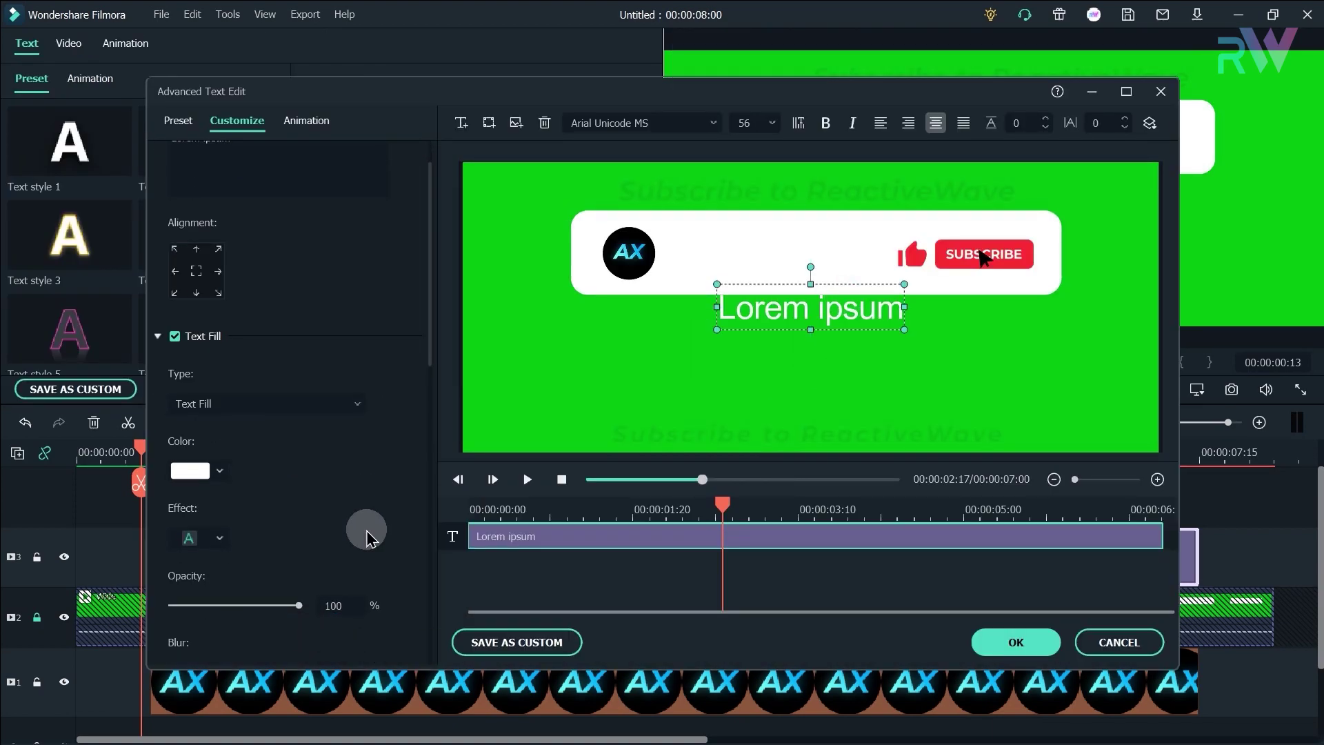
Make the title text black, change it to 'Channel Name', and set the font to Montserrat
{"action": "left_click", "coordinate": [200, 472]}
{"action": "left_click", "coordinate": [176, 571]}
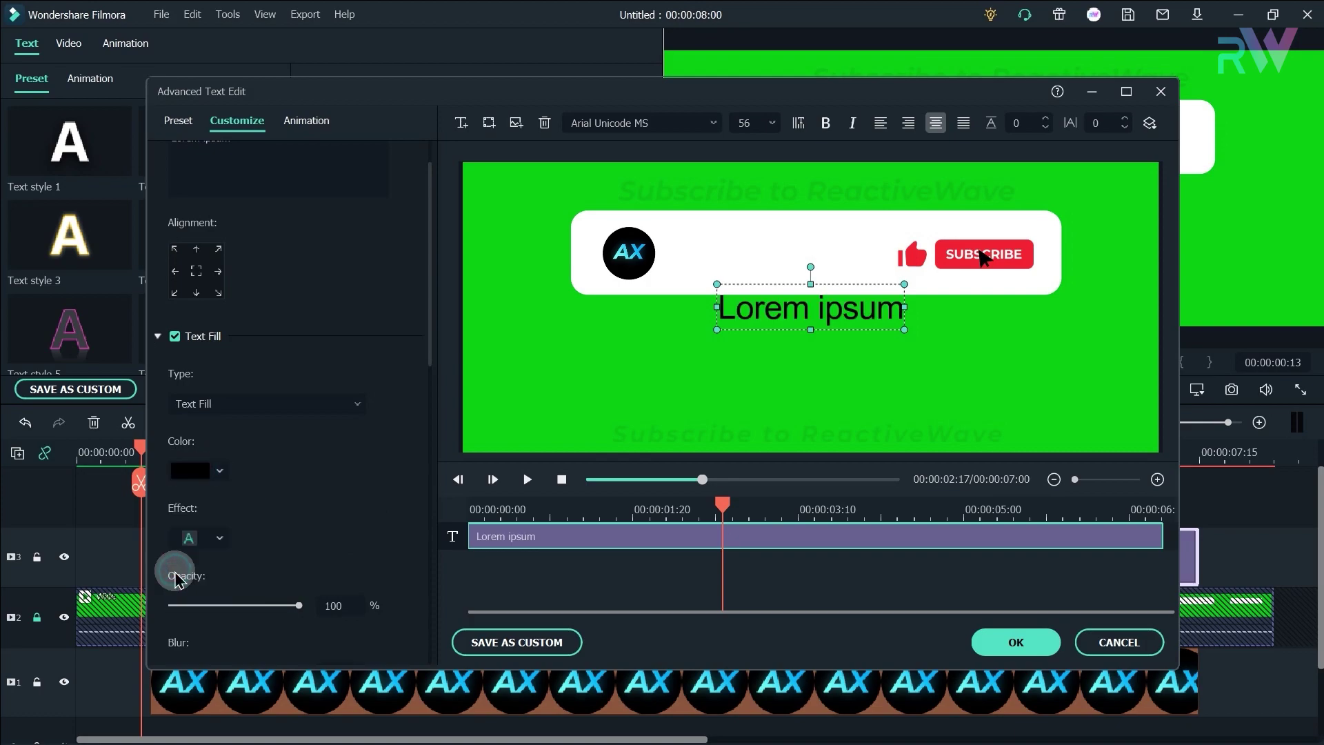
{"action": "double_click", "coordinate": [853, 322]}
{"action": "type", "text": "Channel Name"}
{"action": "left_click", "coordinate": [662, 123]}
{"action": "type", "text": "monts"}
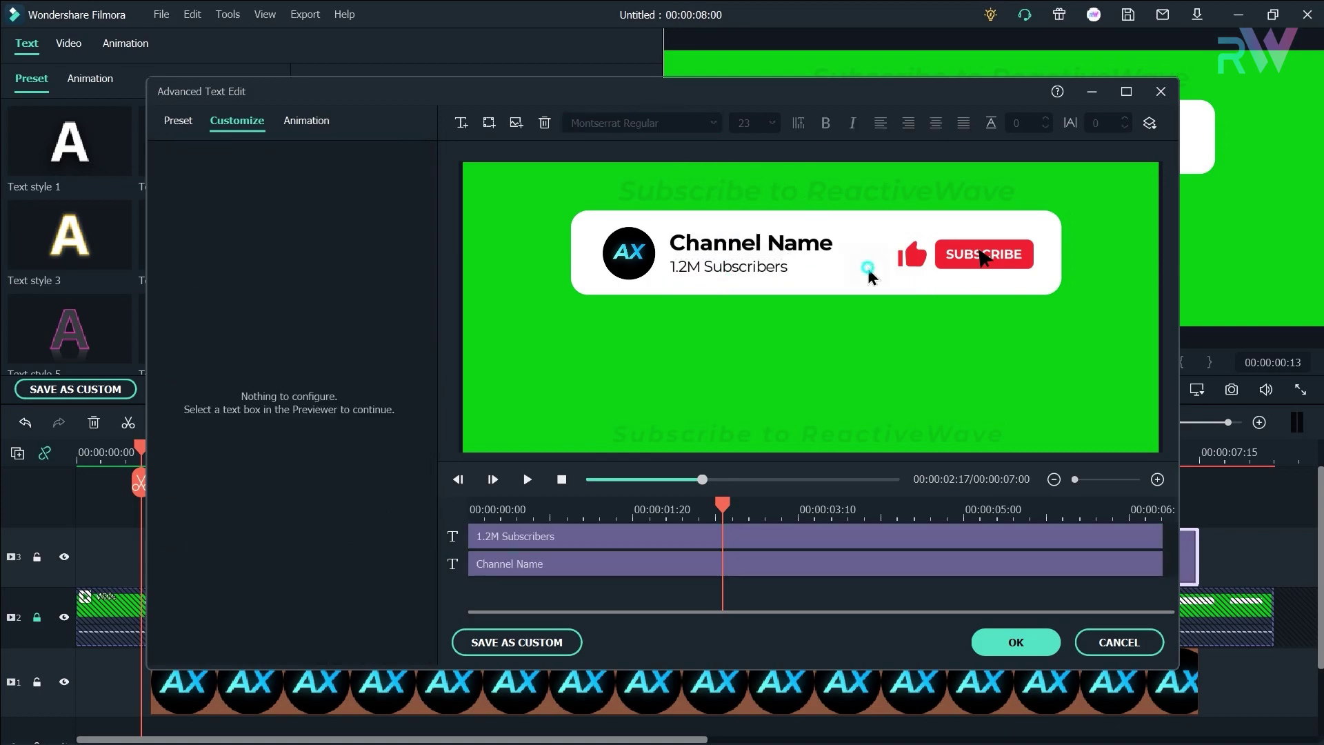
Select the 1.2M Subscribers text line for editing
{"action": "left_click", "coordinate": [766, 270]}
{"action": "left_click", "coordinate": [862, 268]}
{"action": "left_click", "coordinate": [773, 275]}
{"action": "left_click", "coordinate": [776, 245]}
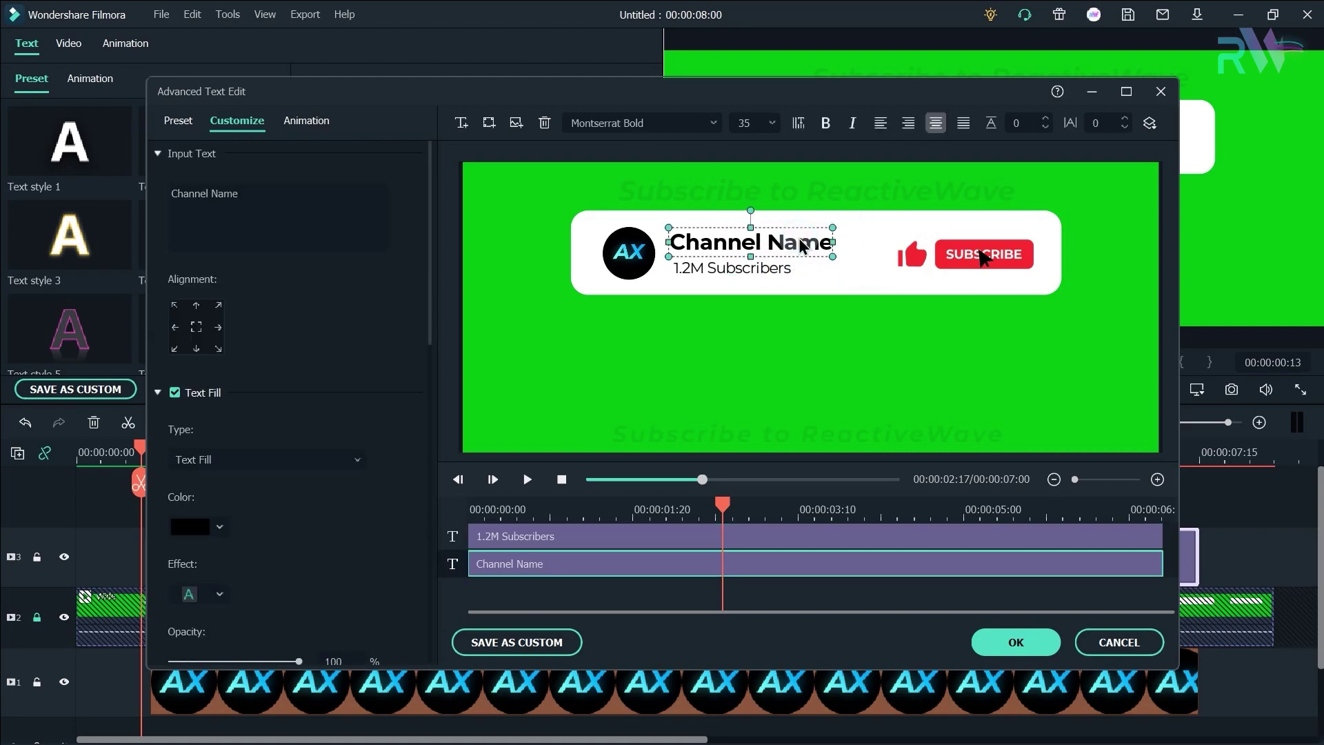
{"action": "left_click", "coordinate": [879, 243]}
{"action": "left_click", "coordinate": [744, 283]}
{"action": "left_click", "coordinate": [843, 311]}
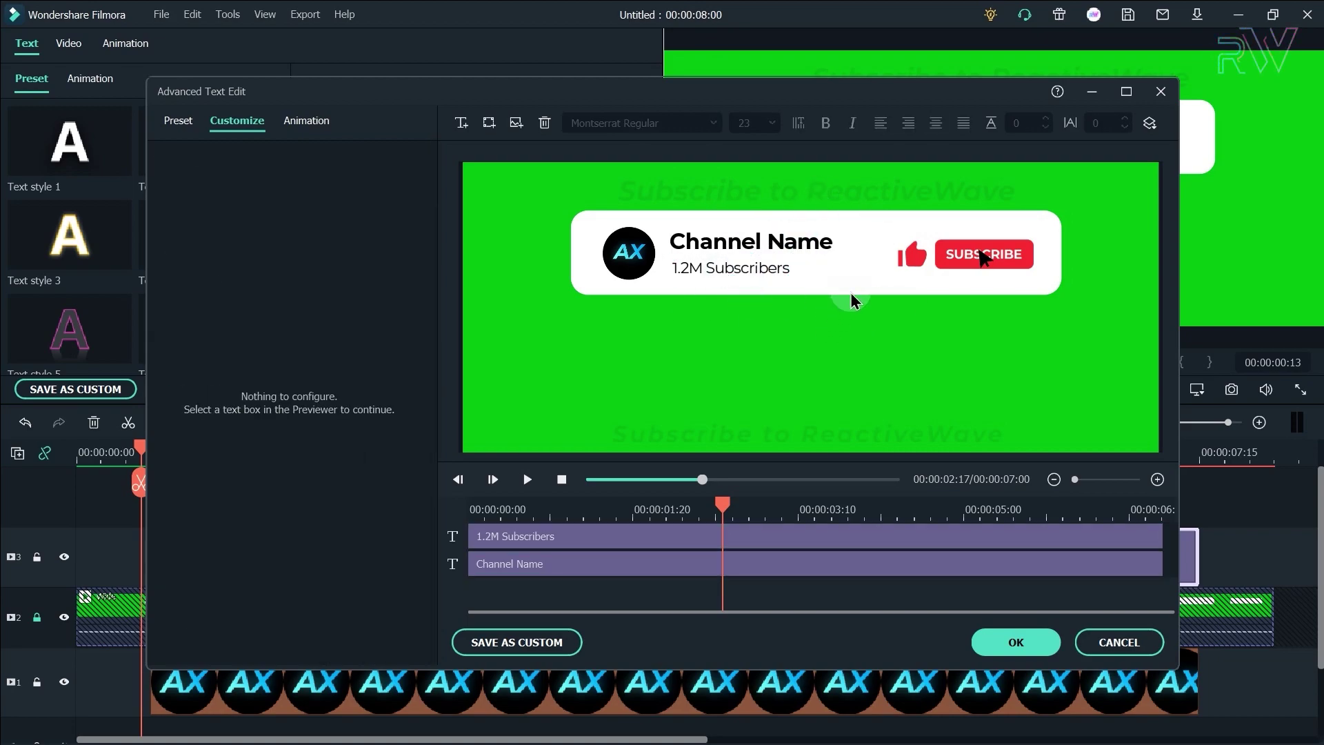
{"action": "left_click", "coordinate": [576, 535]}
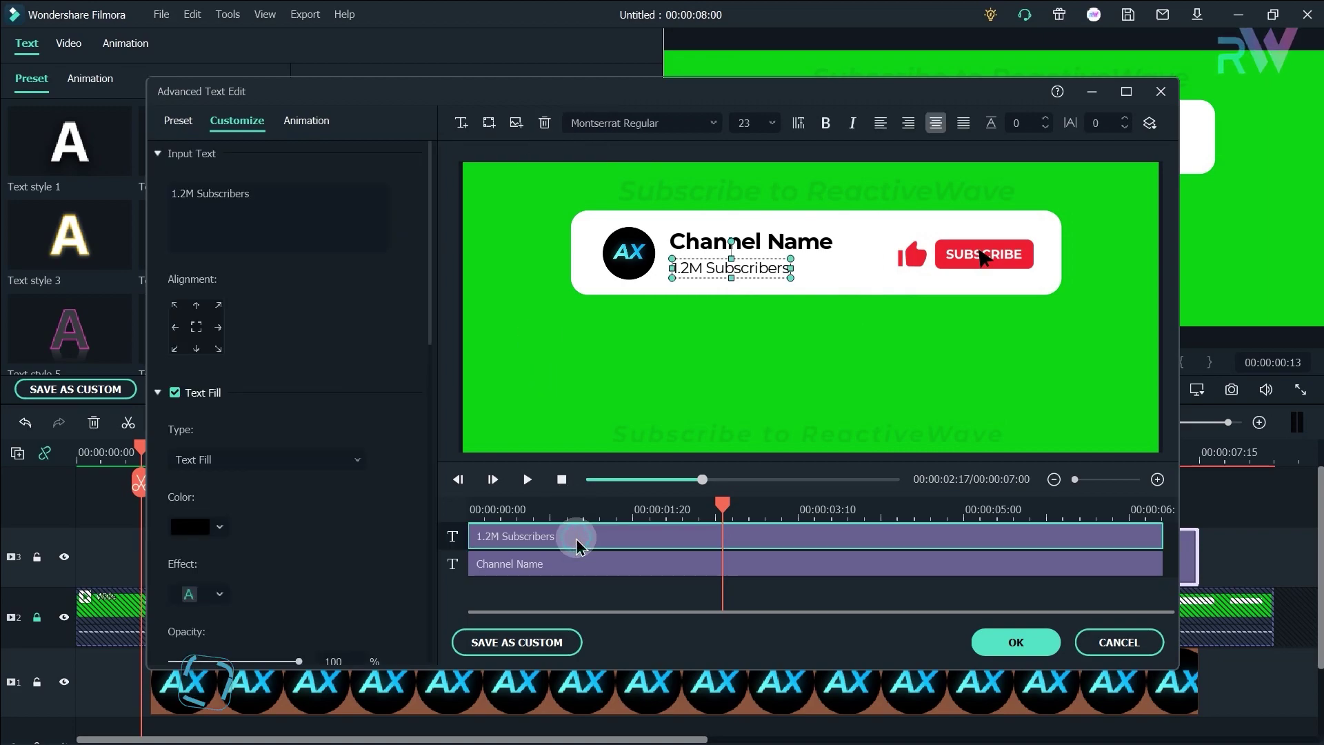
Apply the Left Dir Insert animation to both 1.2M Subscribers and Channel Name
{"action": "left_click", "coordinate": [324, 120]}
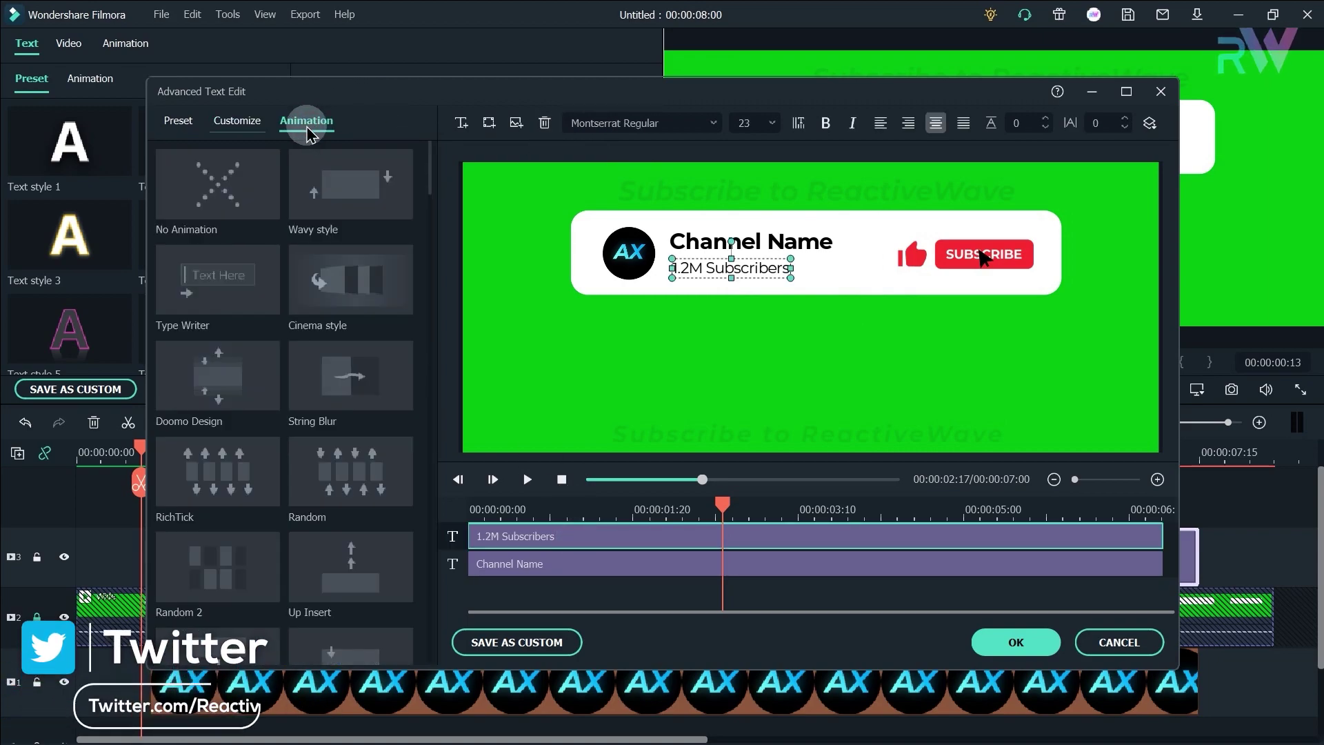
{"action": "scroll", "coordinate": [429, 285], "scroll_direction": "down", "scroll_amount": 5}
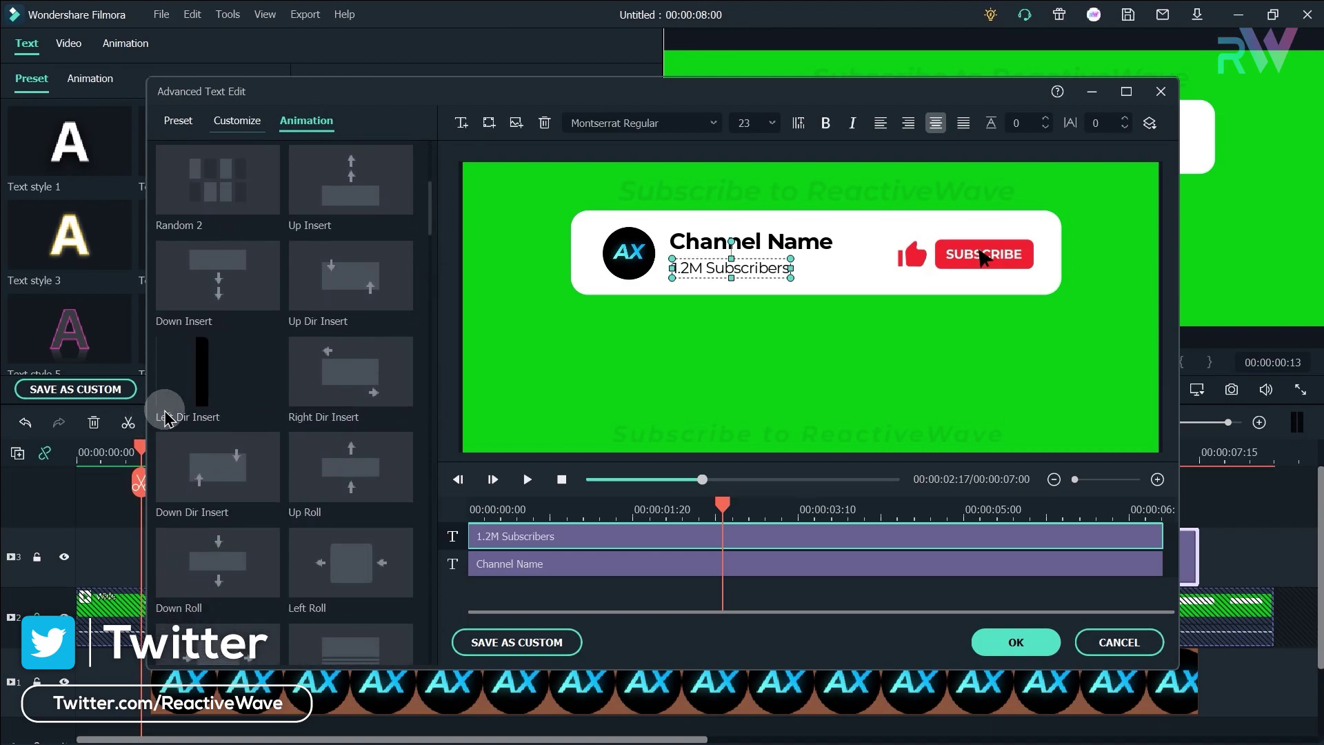
{"action": "double_click", "coordinate": [217, 387]}
{"action": "left_click", "coordinate": [679, 565]}
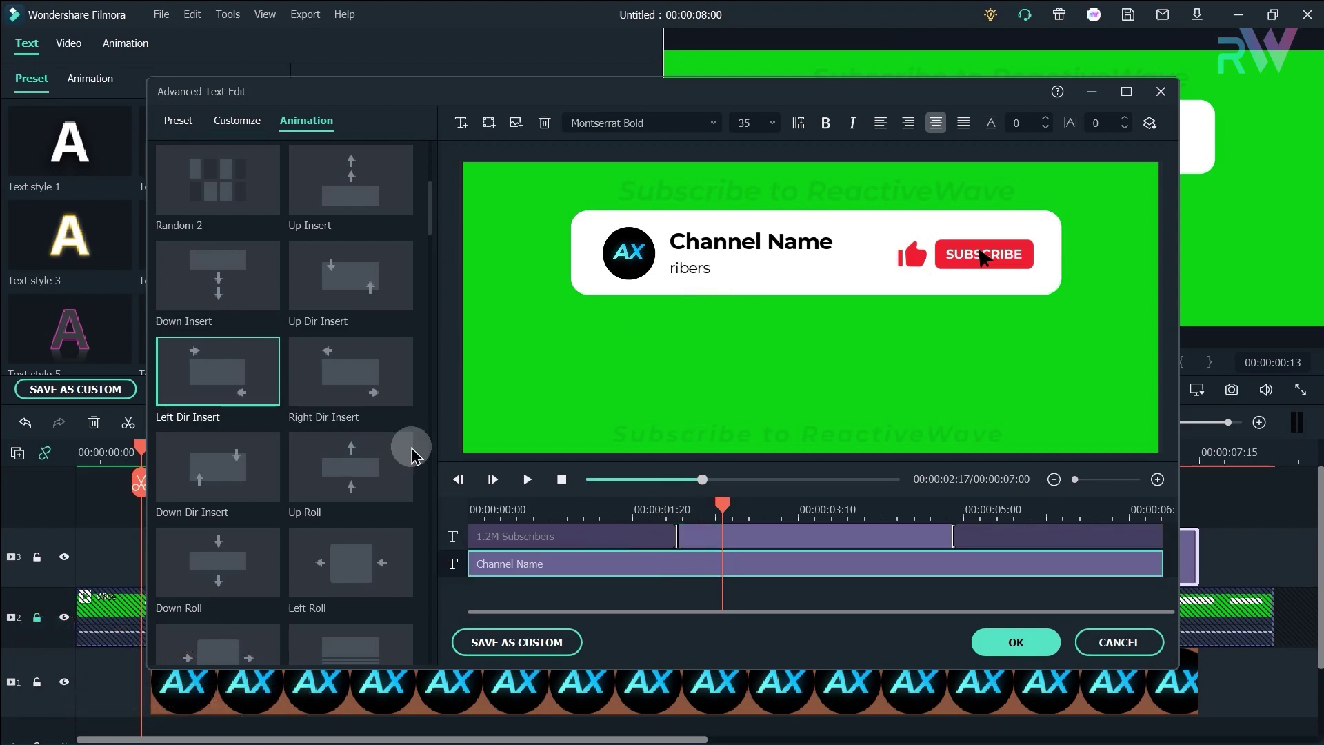
{"action": "double_click", "coordinate": [180, 376]}
Shorten both text intros, delay both exits, preview the animation, and confirm the title
{"action": "mouse_move", "coordinate": [517, 509]}
{"action": "left_mouse_down"}
{"action": "mouse_move", "coordinate": [579, 515]}
{"action": "mouse_move", "coordinate": [567, 513]}
{"action": "left_mouse_up"}
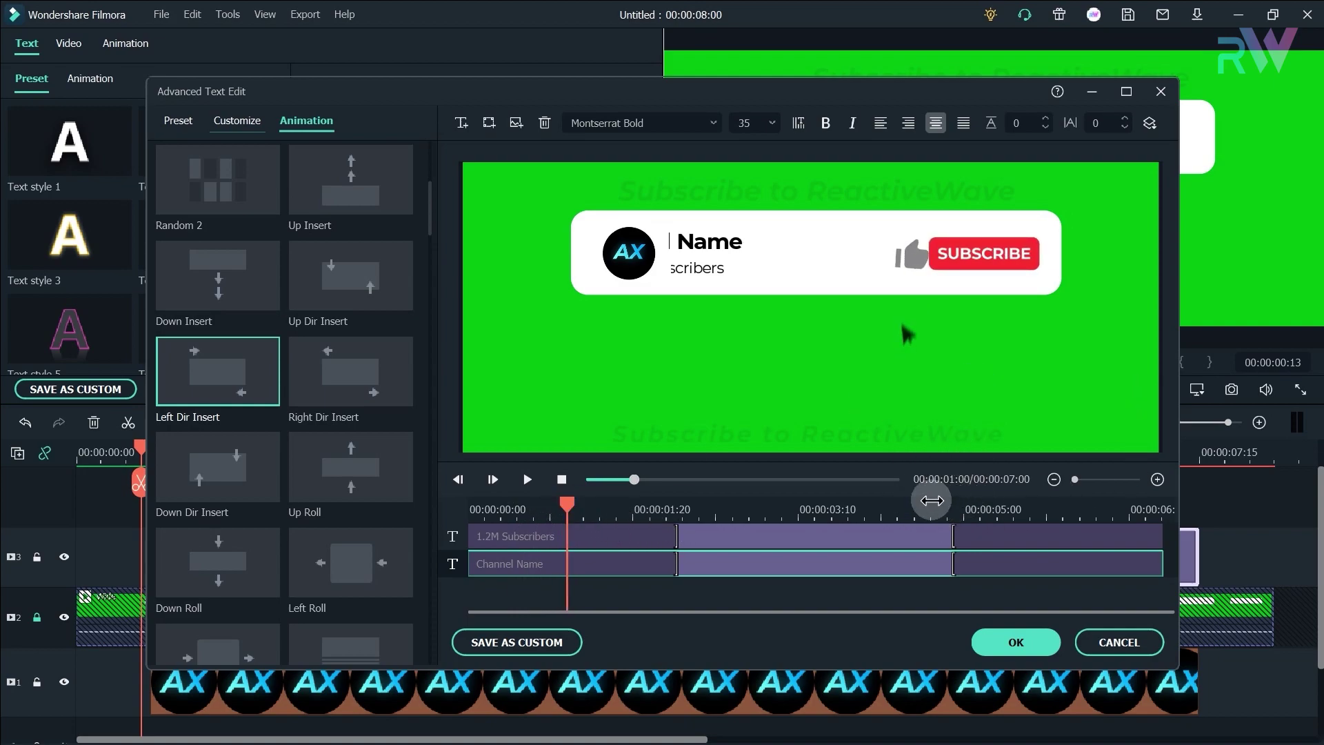
{"action": "left_click_drag", "start_coordinate": [687, 545], "coordinate": [566, 546]}
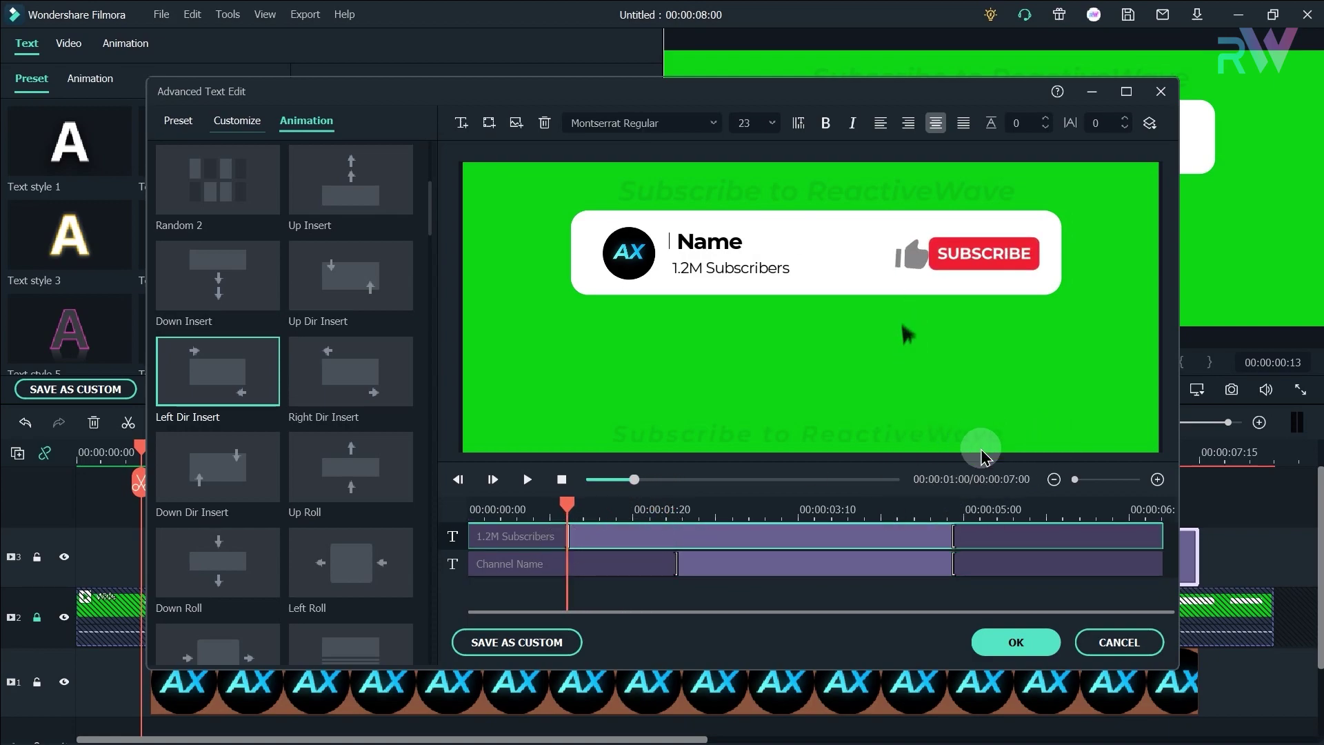
{"action": "left_click_drag", "start_coordinate": [677, 570], "coordinate": [567, 569]}
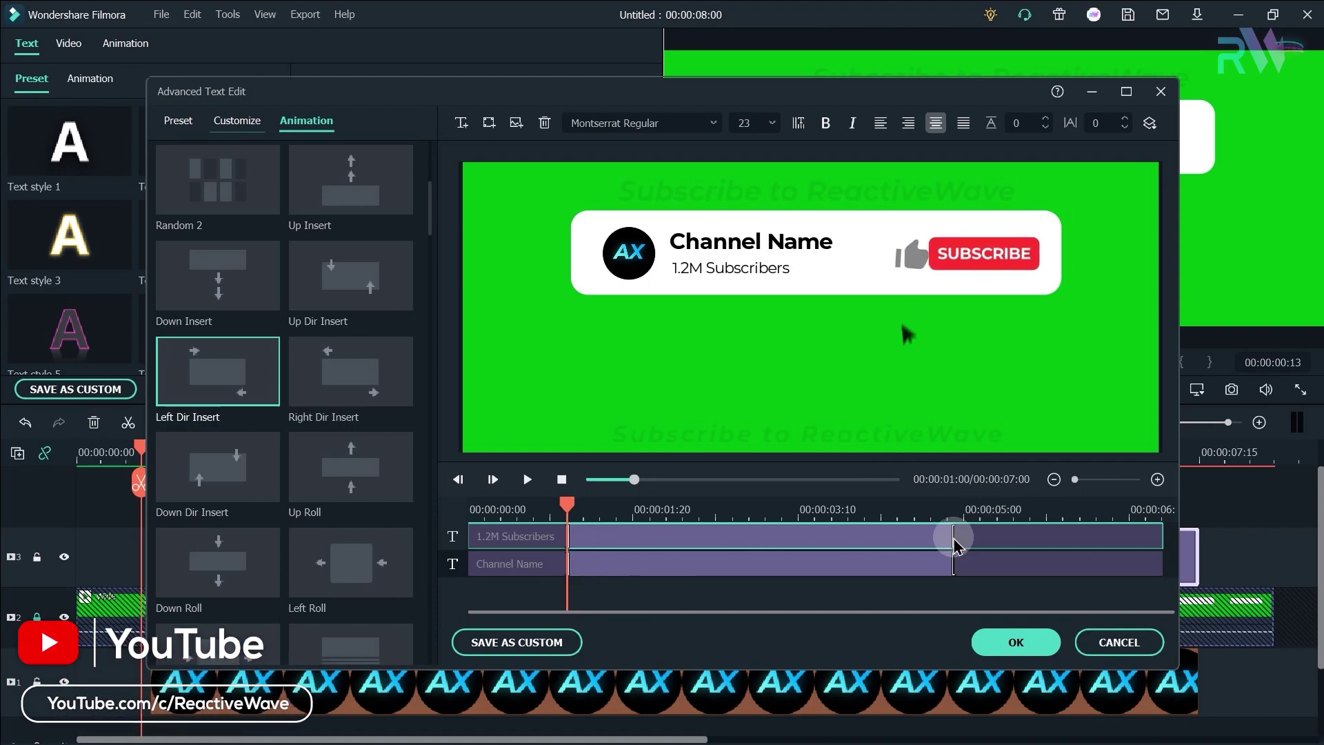
{"action": "mouse_move", "coordinate": [960, 537]}
{"action": "left_mouse_down"}
{"action": "mouse_move", "coordinate": [1119, 536]}
{"action": "mouse_move", "coordinate": [1101, 537]}
{"action": "left_mouse_up"}
{"action": "left_click_drag", "start_coordinate": [958, 568], "coordinate": [1100, 560]}
{"action": "left_click", "coordinate": [584, 480]}
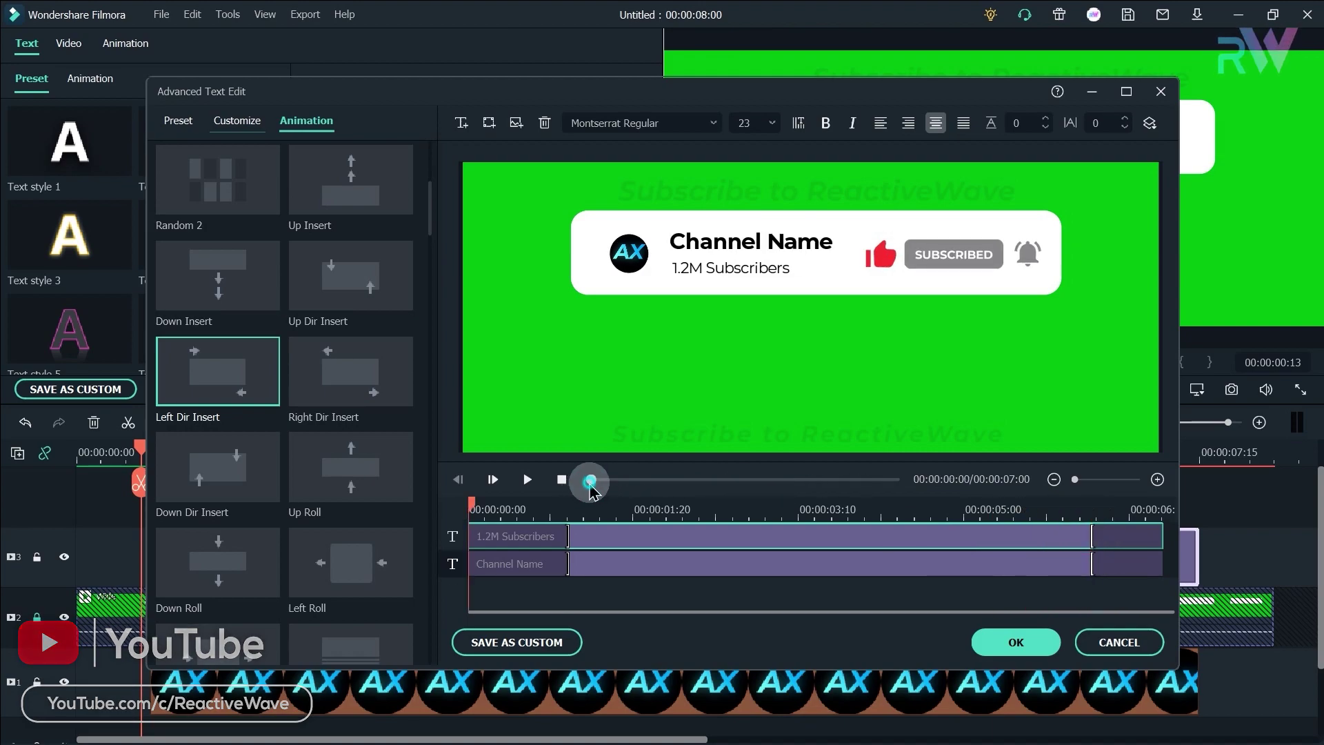
{"action": "left_click", "coordinate": [527, 479]}
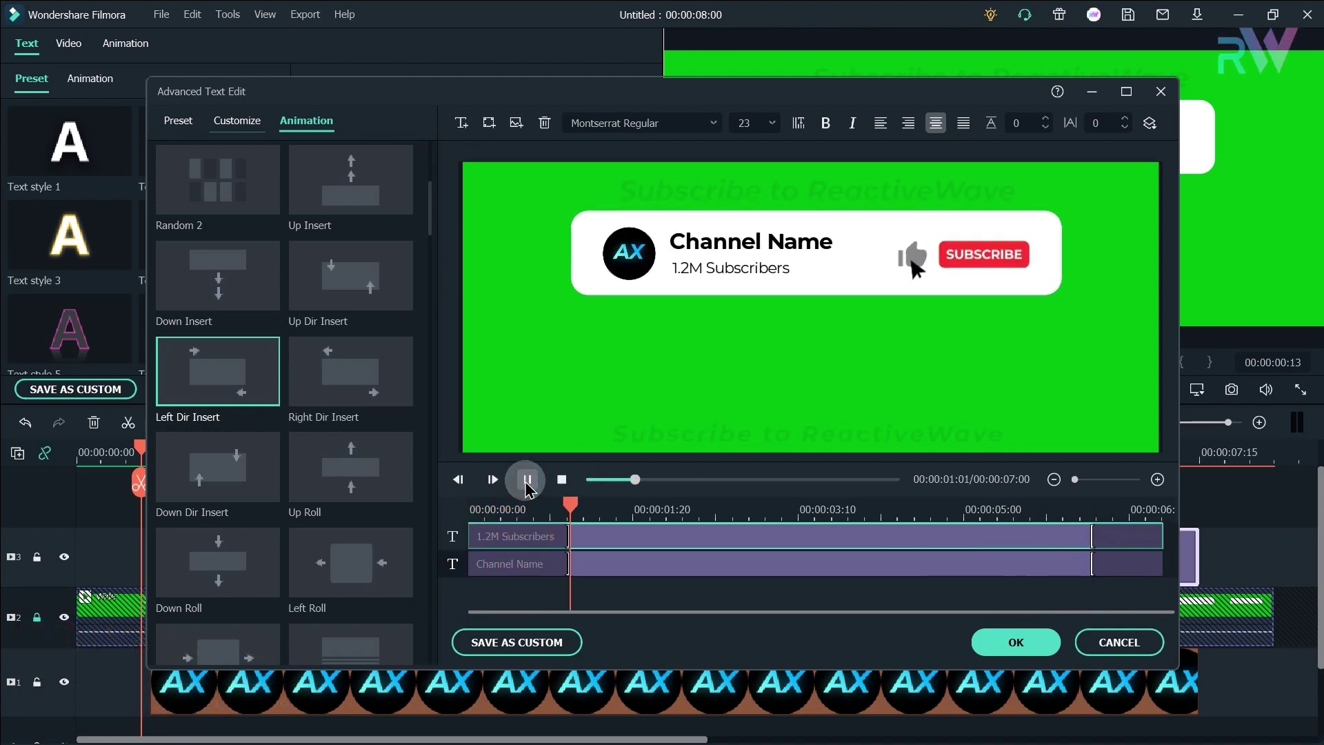
{"action": "left_click", "coordinate": [1016, 642]}
{"action": "left_click", "coordinate": [717, 260]}
{"action": "left_click", "coordinate": [617, 389]}
Put the Verification Sign on a new track at 00:00:03:17, extended to the title's end
{"action": "left_click", "coordinate": [610, 452]}
{"action": "left_click", "coordinate": [30, 48]}
{"action": "left_click_drag", "start_coordinate": [388, 353], "coordinate": [157, 509]}
{"action": "left_click_drag", "start_coordinate": [900, 555], "coordinate": [1206, 566]}
Shrink the tick to 5% beside Channel Name and add a Dissolve at its start
{"action": "double_click", "coordinate": [919, 553]}
{"action": "left_click_drag", "start_coordinate": [856, 324], "coordinate": [1025, 145]}
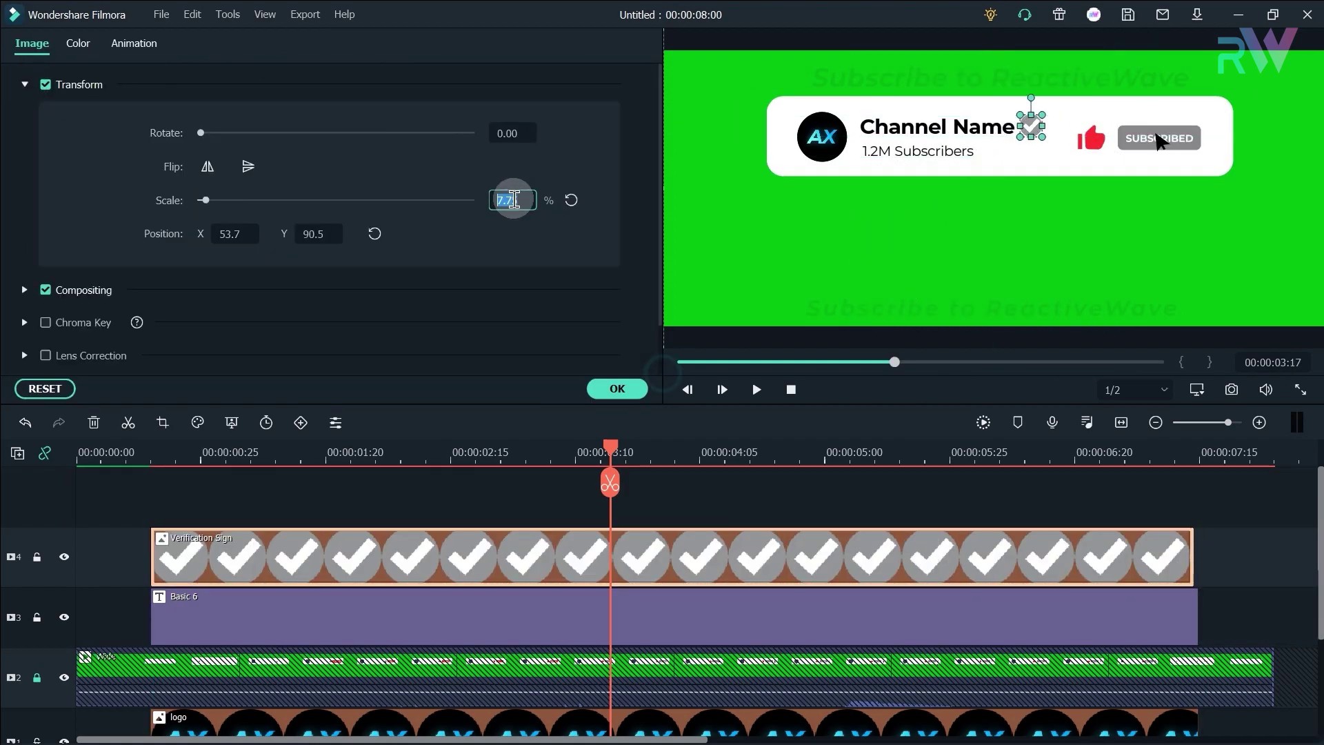
{"action": "left_click", "coordinate": [609, 393]}
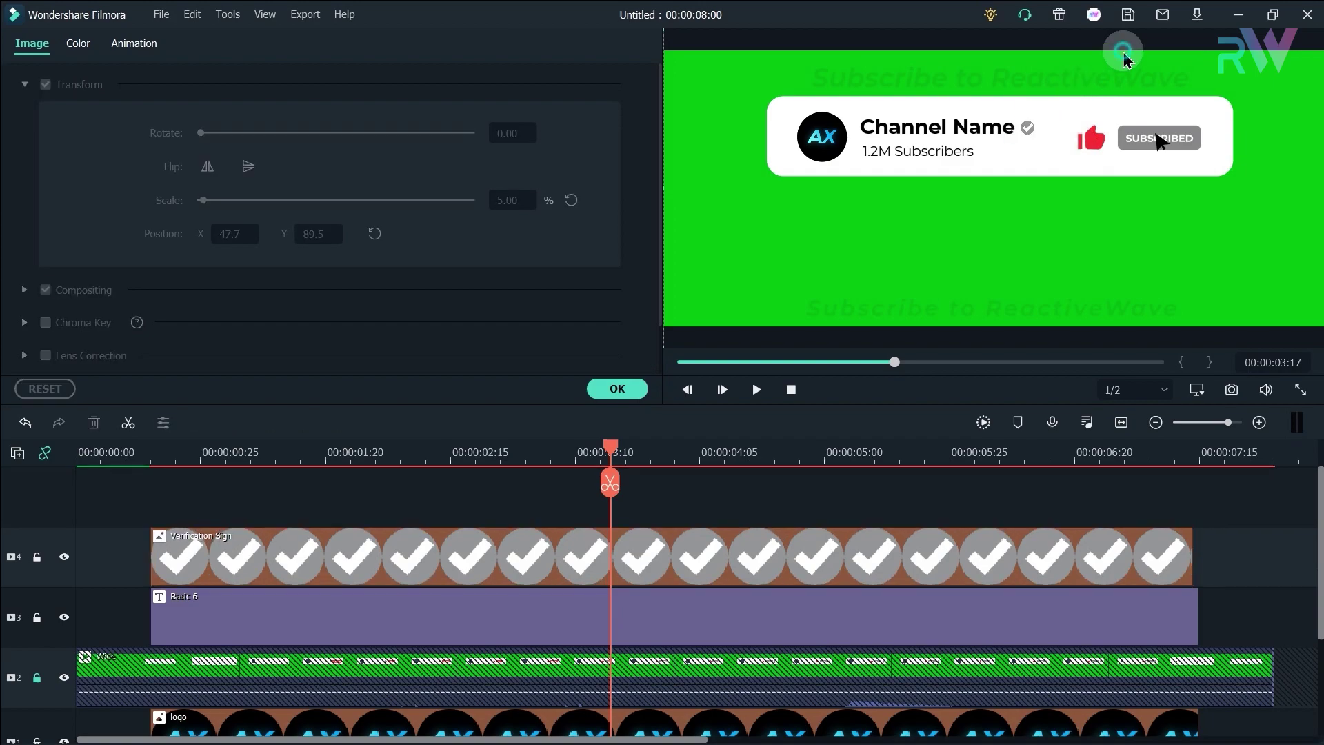
{"action": "left_click", "coordinate": [206, 51]}
{"action": "left_click_drag", "start_coordinate": [386, 157], "coordinate": [239, 546]}
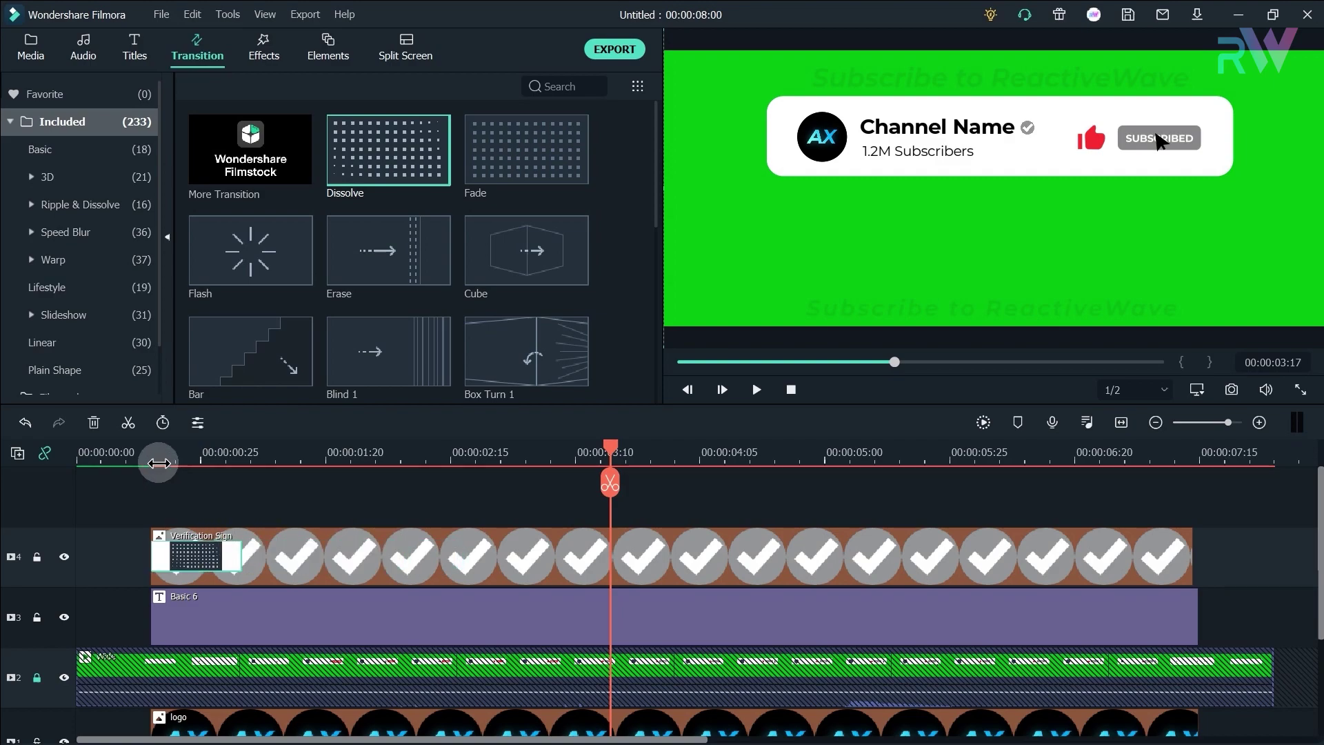
Play the subscribe card from the start, then preview the Rectangle clip in the media library
{"action": "left_click", "coordinate": [147, 453]}
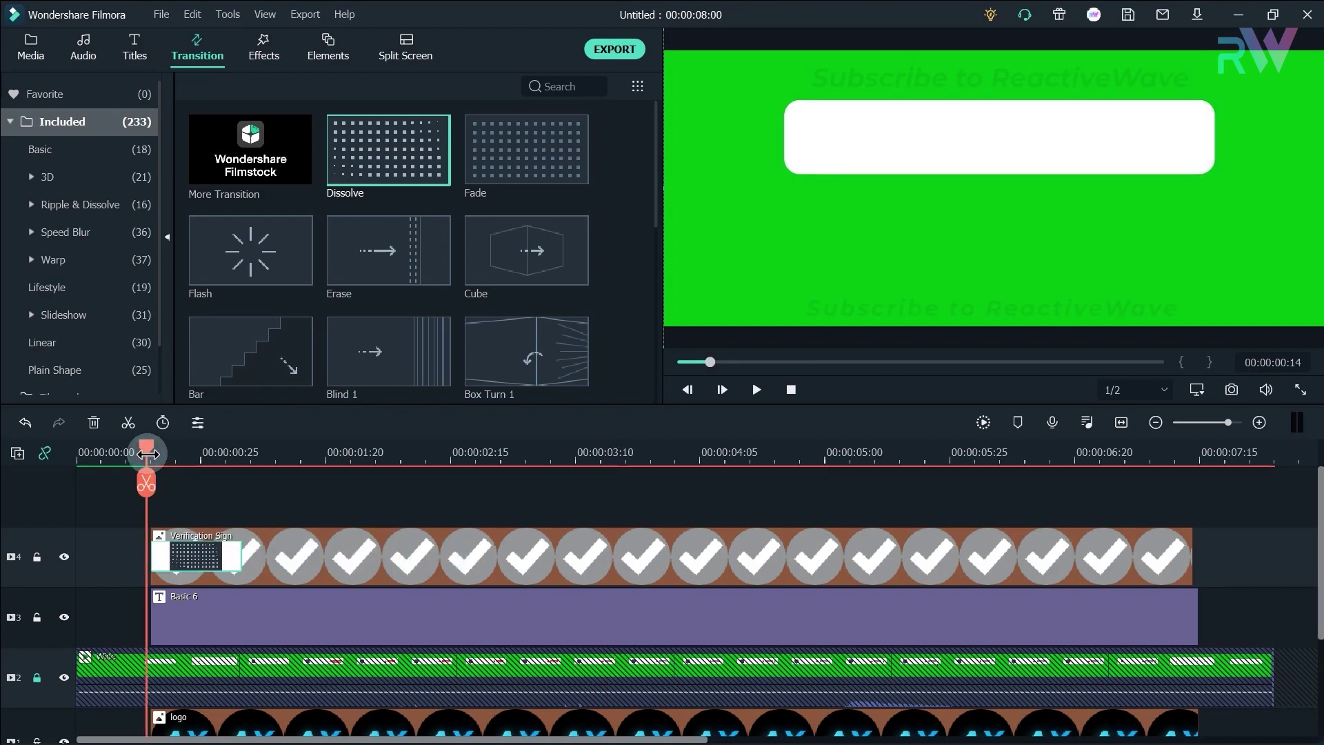
{"action": "left_click_drag", "start_coordinate": [147, 455], "coordinate": [78, 455]}
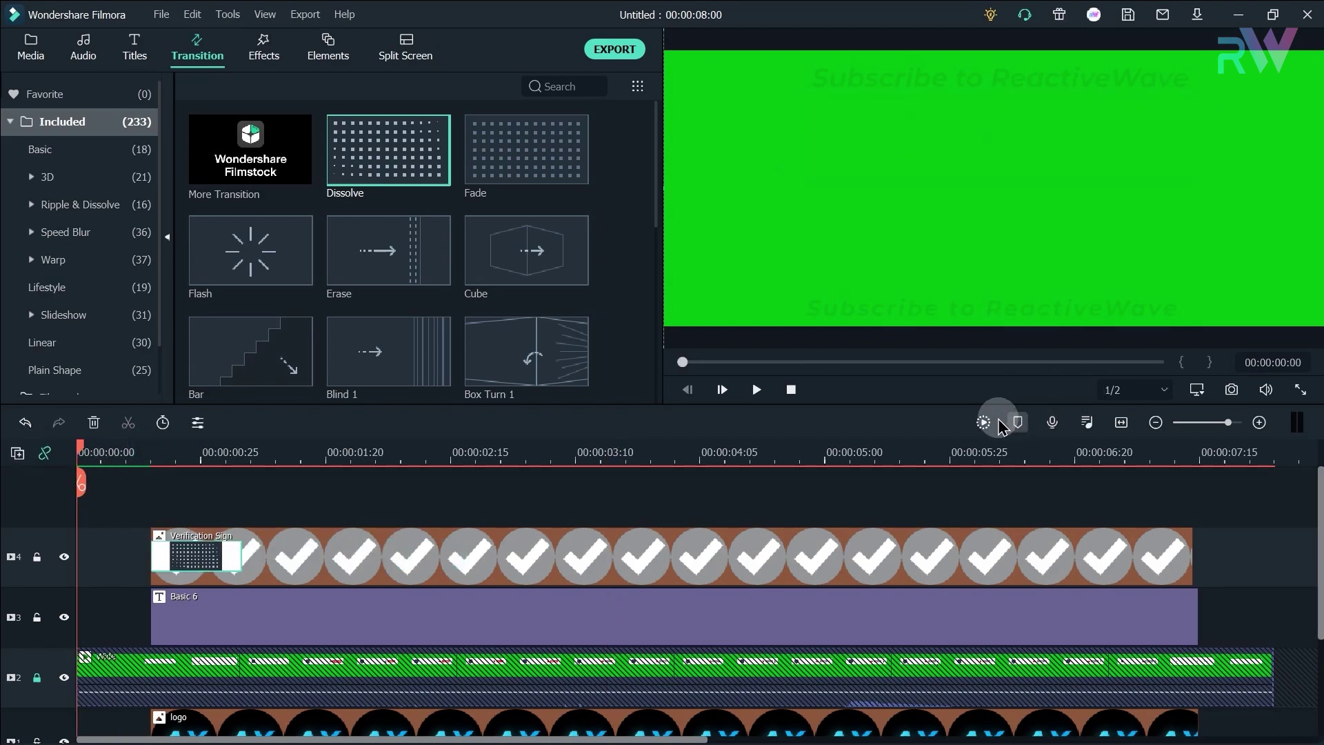
{"action": "left_click", "coordinate": [757, 390]}
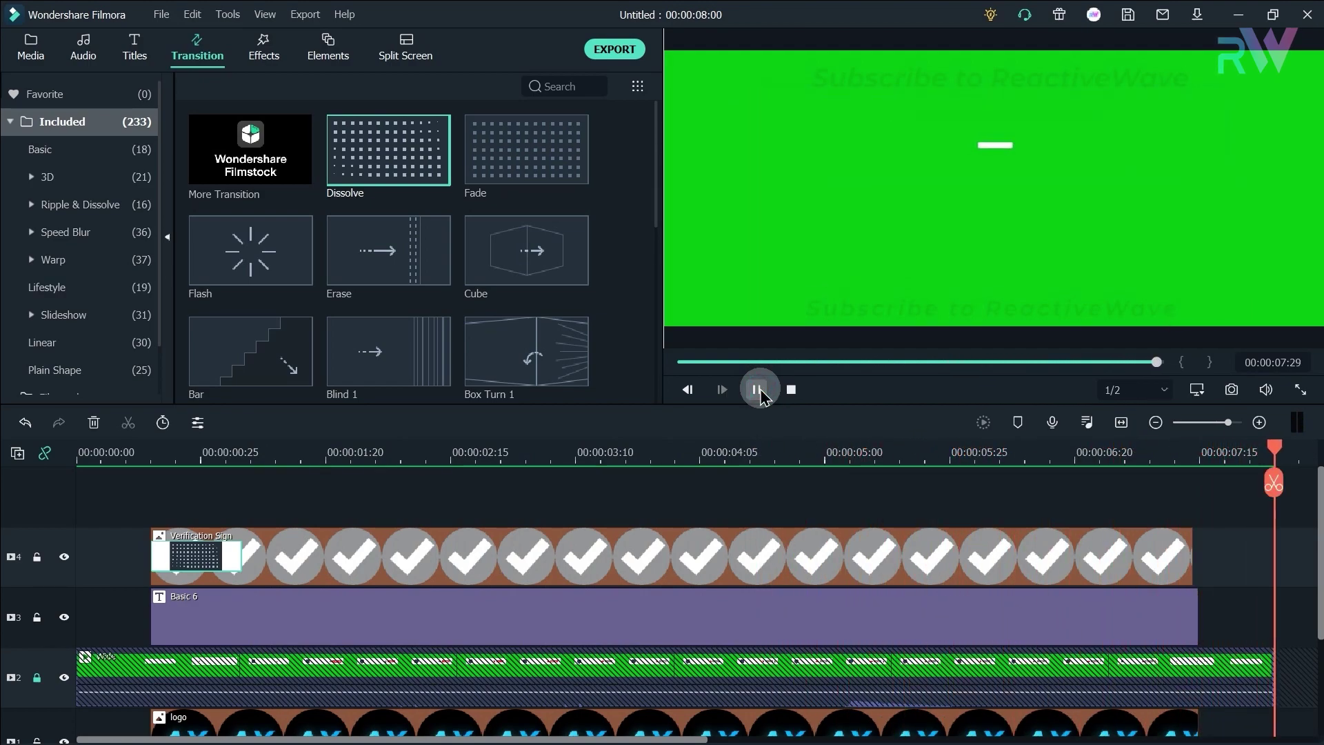
{"action": "left_click_drag", "start_coordinate": [717, 373], "coordinate": [682, 362]}
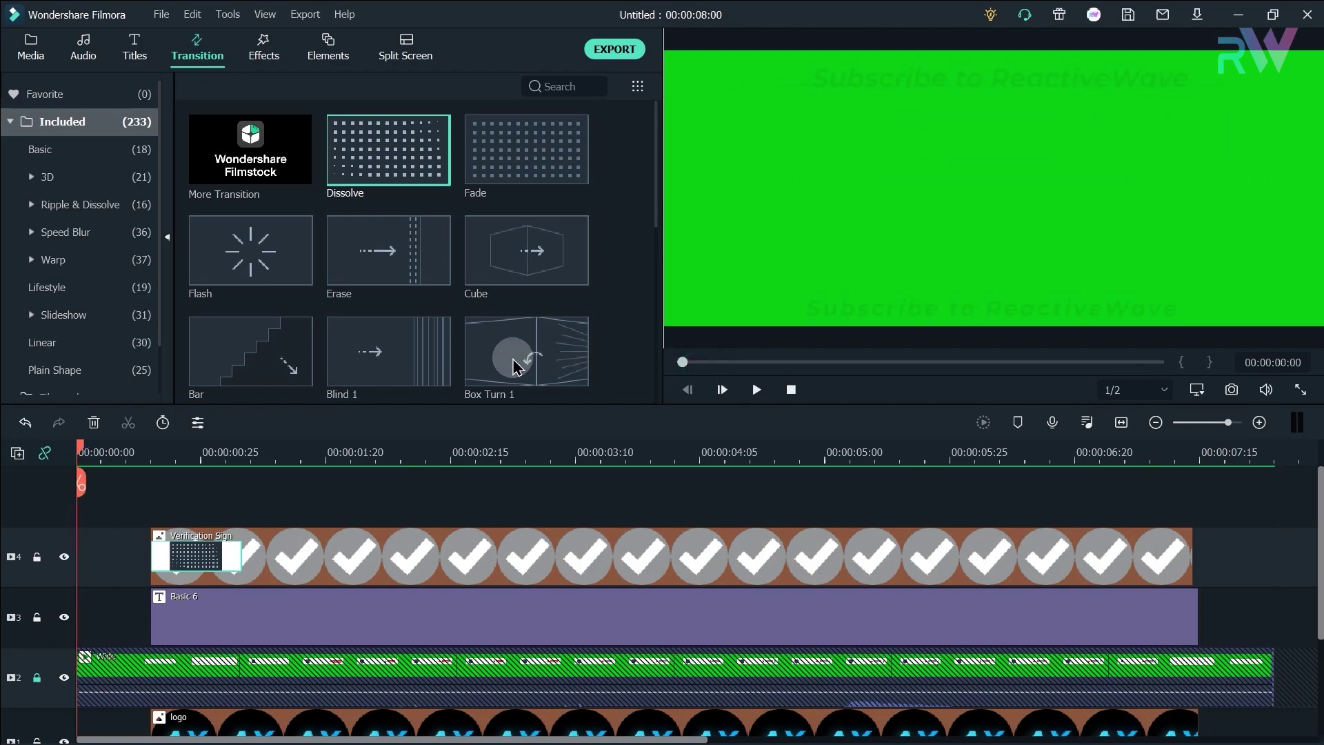
{"action": "left_click", "coordinate": [31, 47]}
{"action": "left_click", "coordinate": [506, 293]}
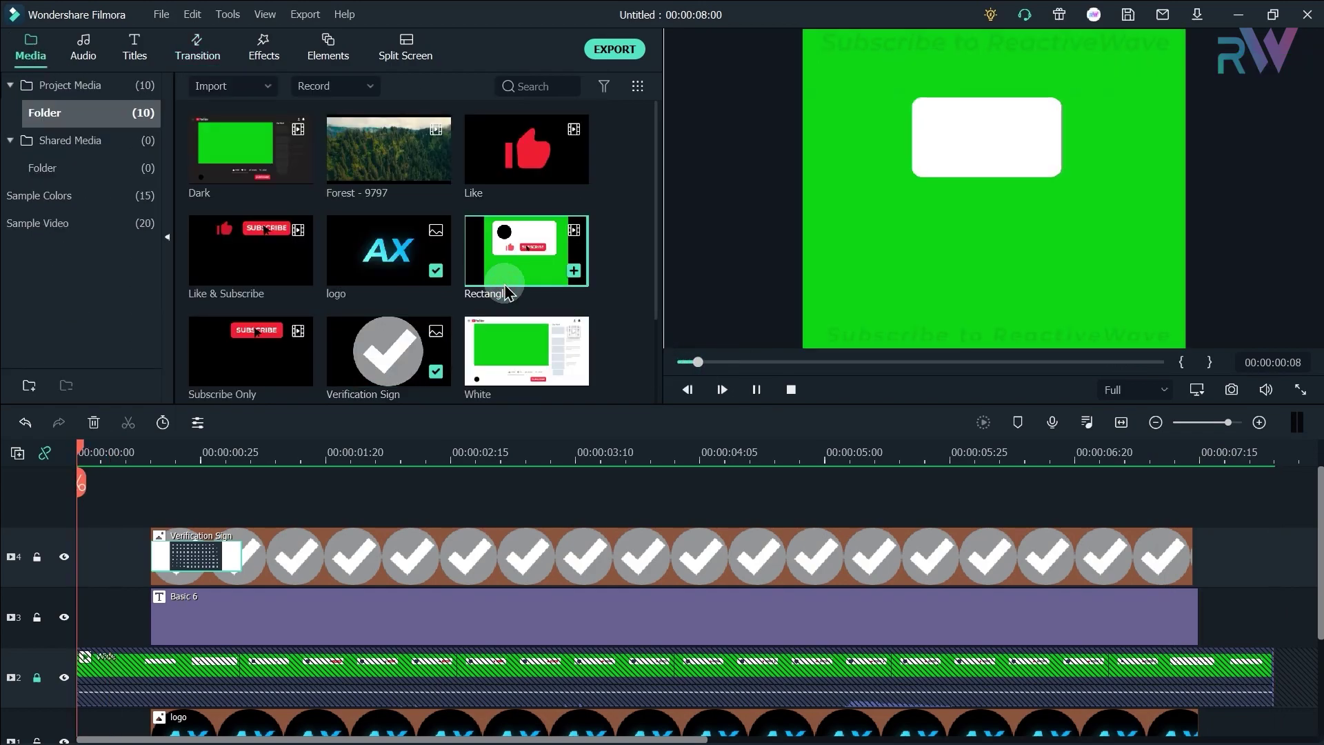
Export the card as an MP4 named 'My Video' after checking the resolution settings
{"action": "left_click", "coordinate": [851, 364]}
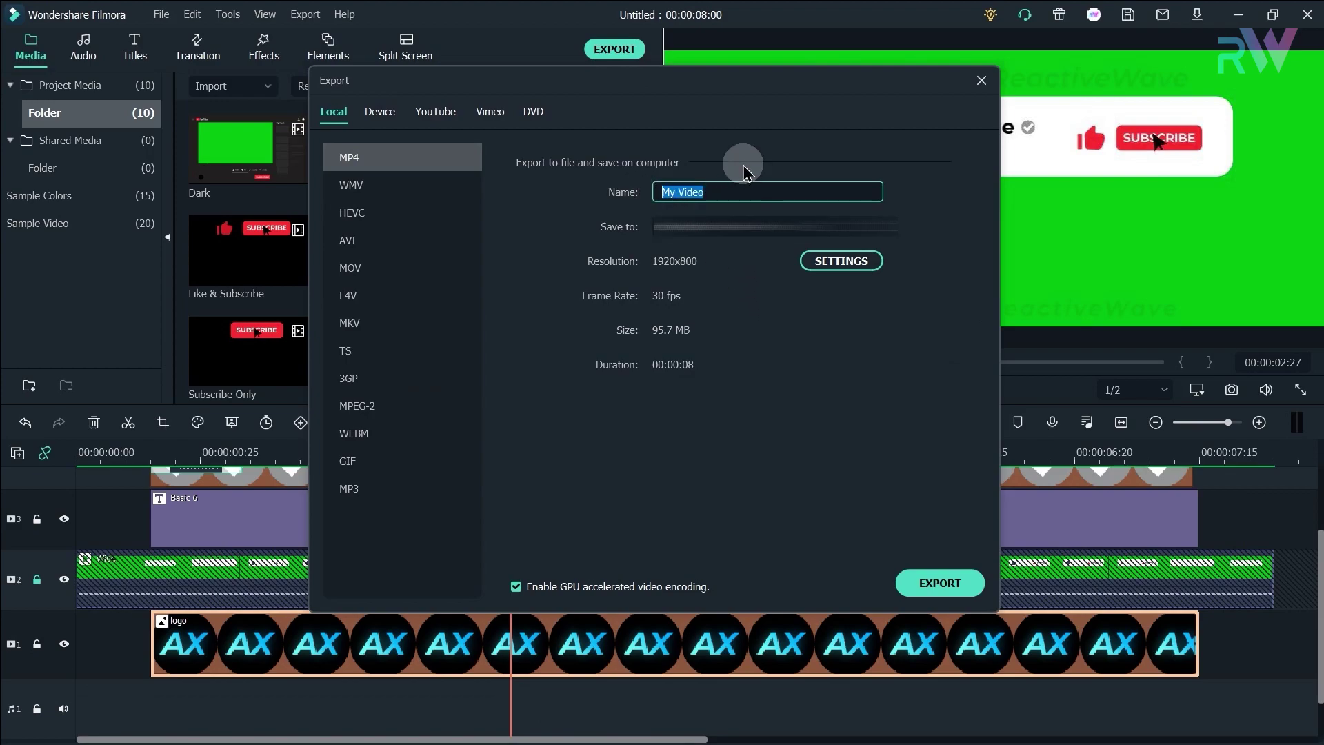
{"action": "left_click", "coordinate": [841, 261]}
{"action": "left_click", "coordinate": [697, 570]}
{"action": "left_click", "coordinate": [940, 582]}
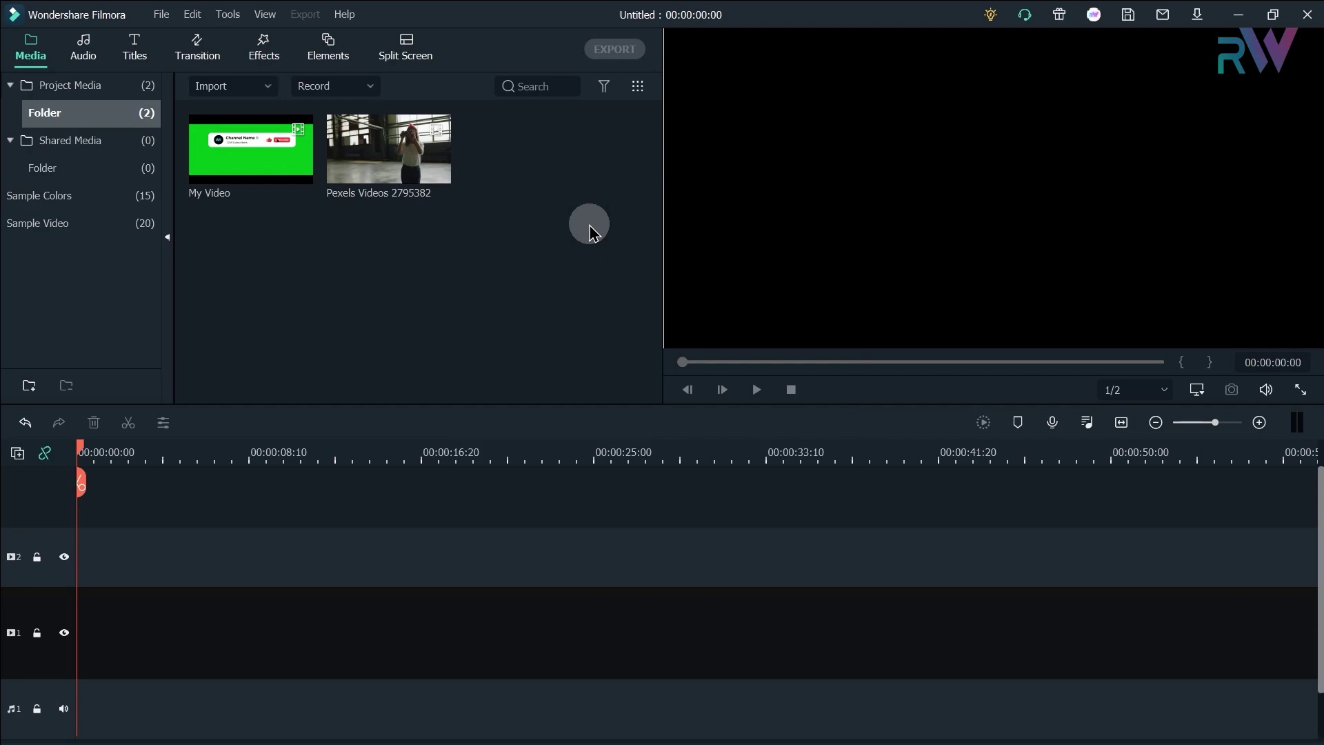
Preview My Video, then add the Pexels footage to track 1 at 1920x1080 30fps
{"action": "double_click", "coordinate": [252, 193]}
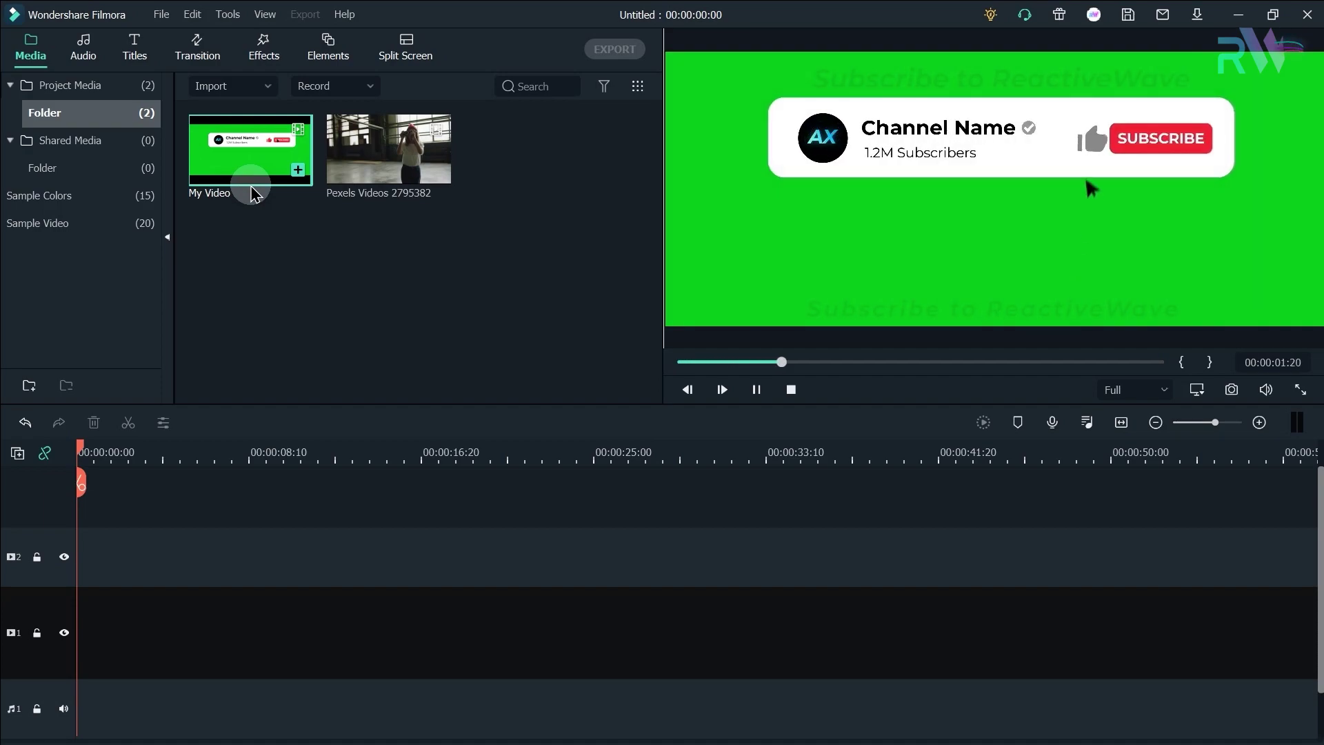
{"action": "key", "text": "space"}
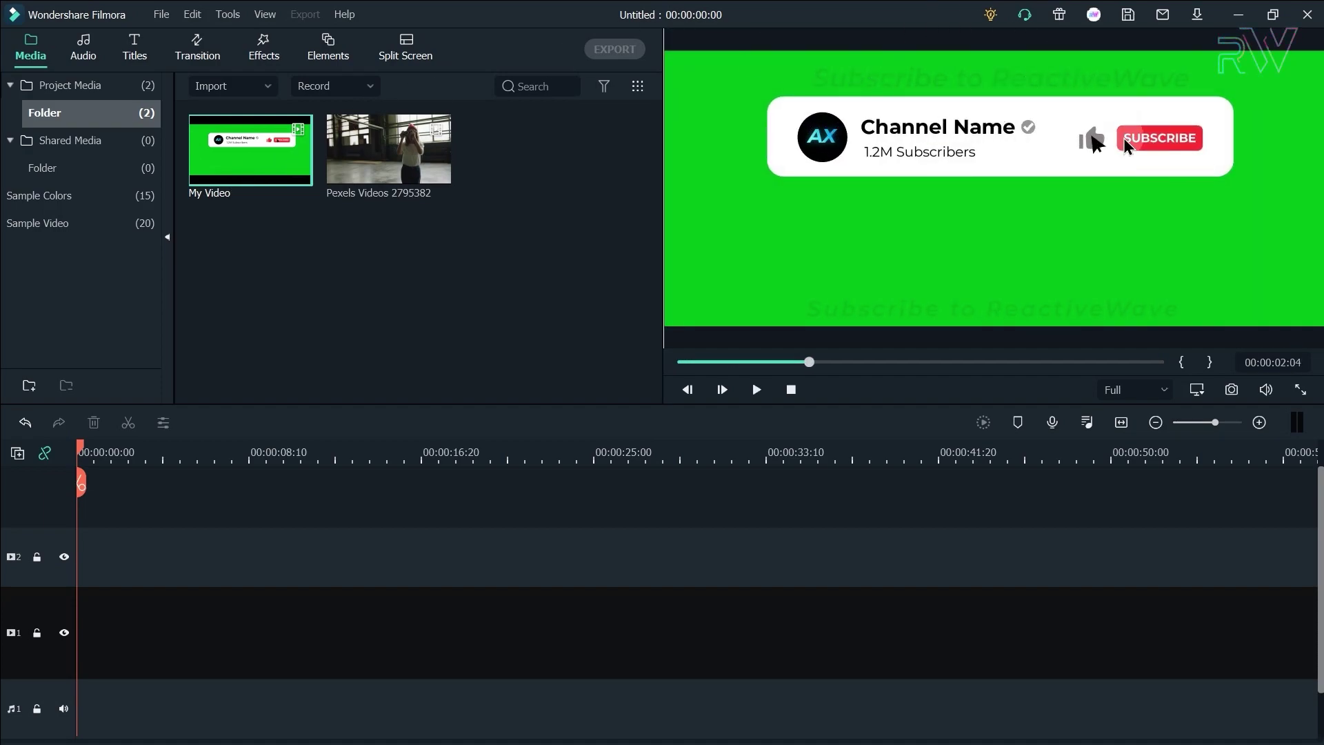
{"action": "left_click_drag", "start_coordinate": [388, 149], "coordinate": [86, 608]}
{"action": "left_click", "coordinate": [774, 414]}
Place My Video on track 2 and trim the Pexels footage to about 00:00:09:14
{"action": "left_click_drag", "start_coordinate": [250, 155], "coordinate": [118, 544]}
{"action": "left_click", "coordinate": [977, 613]}
{"action": "left_click_drag", "start_coordinate": [982, 616], "coordinate": [273, 624]}
{"action": "left_click", "coordinate": [1121, 422]}
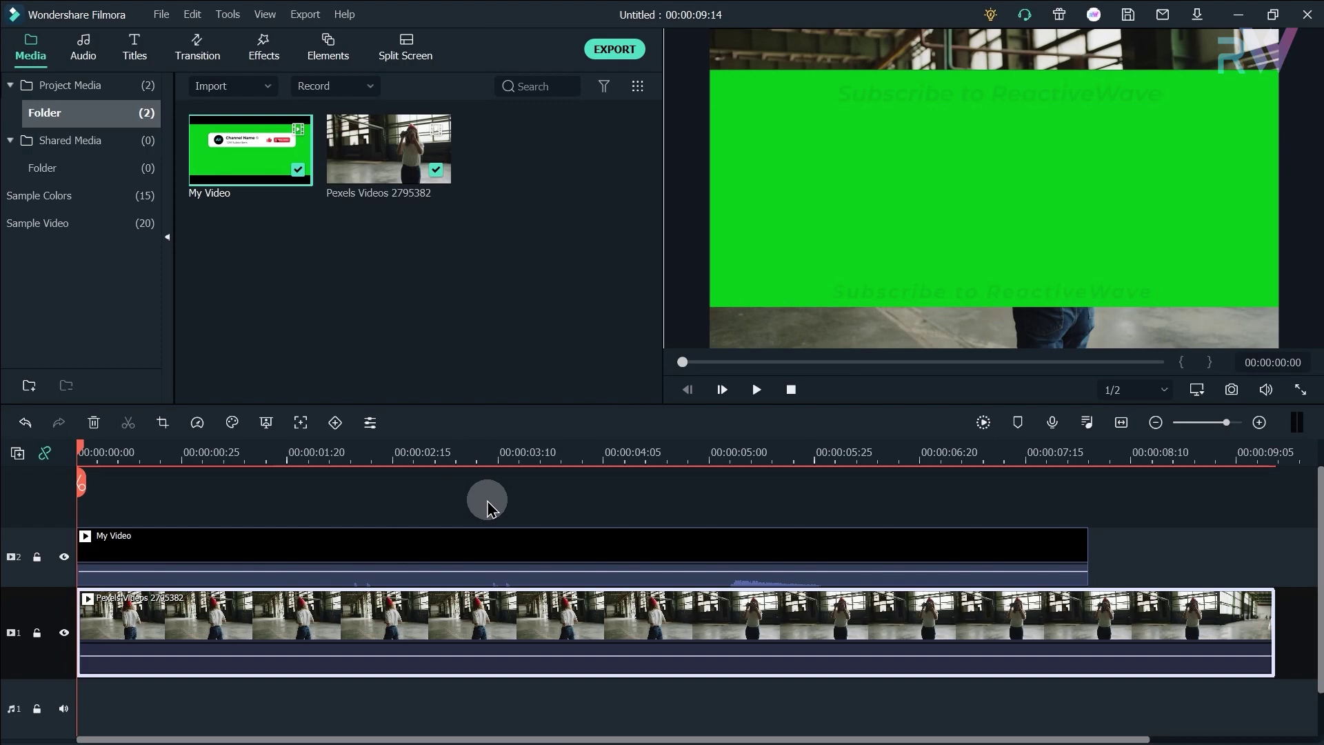
Select the My Video clip at about 00:00:03:03 and open its properties
{"action": "left_click", "coordinate": [471, 452]}
{"action": "left_click", "coordinate": [691, 542]}
{"action": "double_click", "coordinate": [703, 544]}
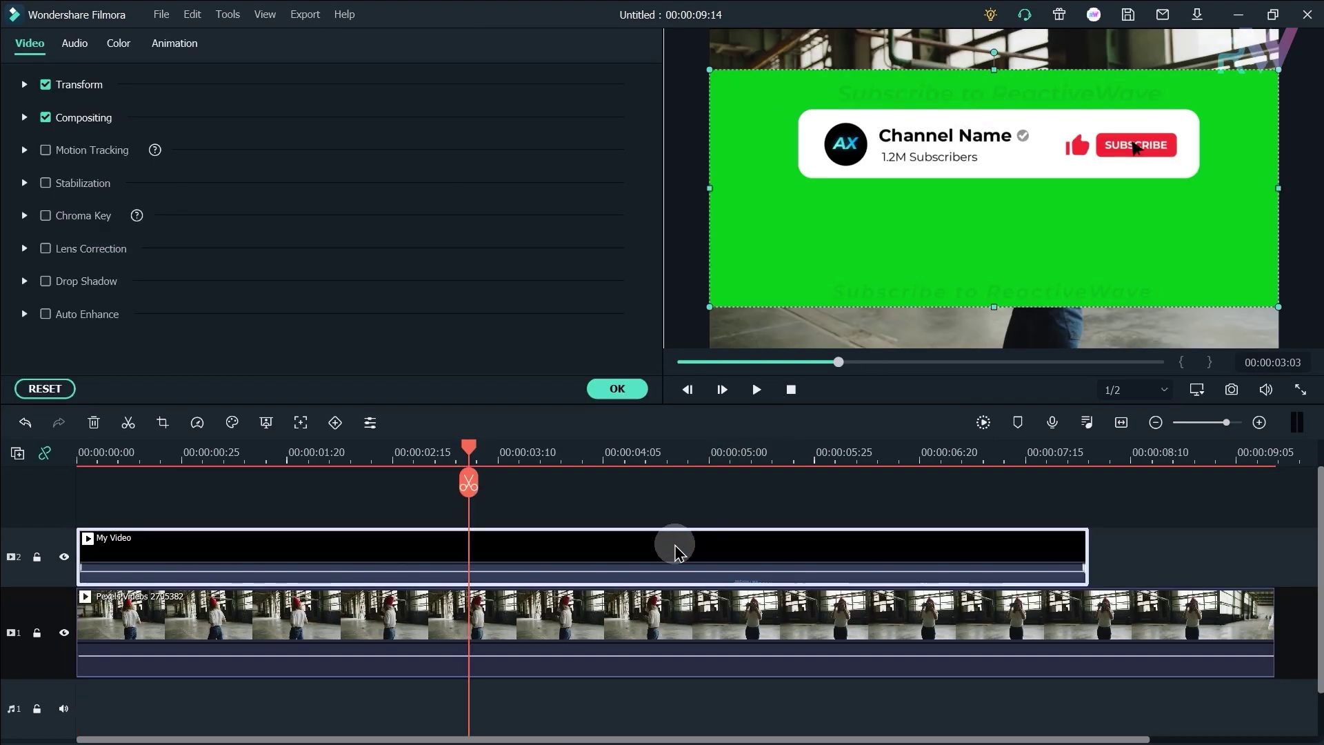
{"action": "right_click", "coordinate": [697, 549]}
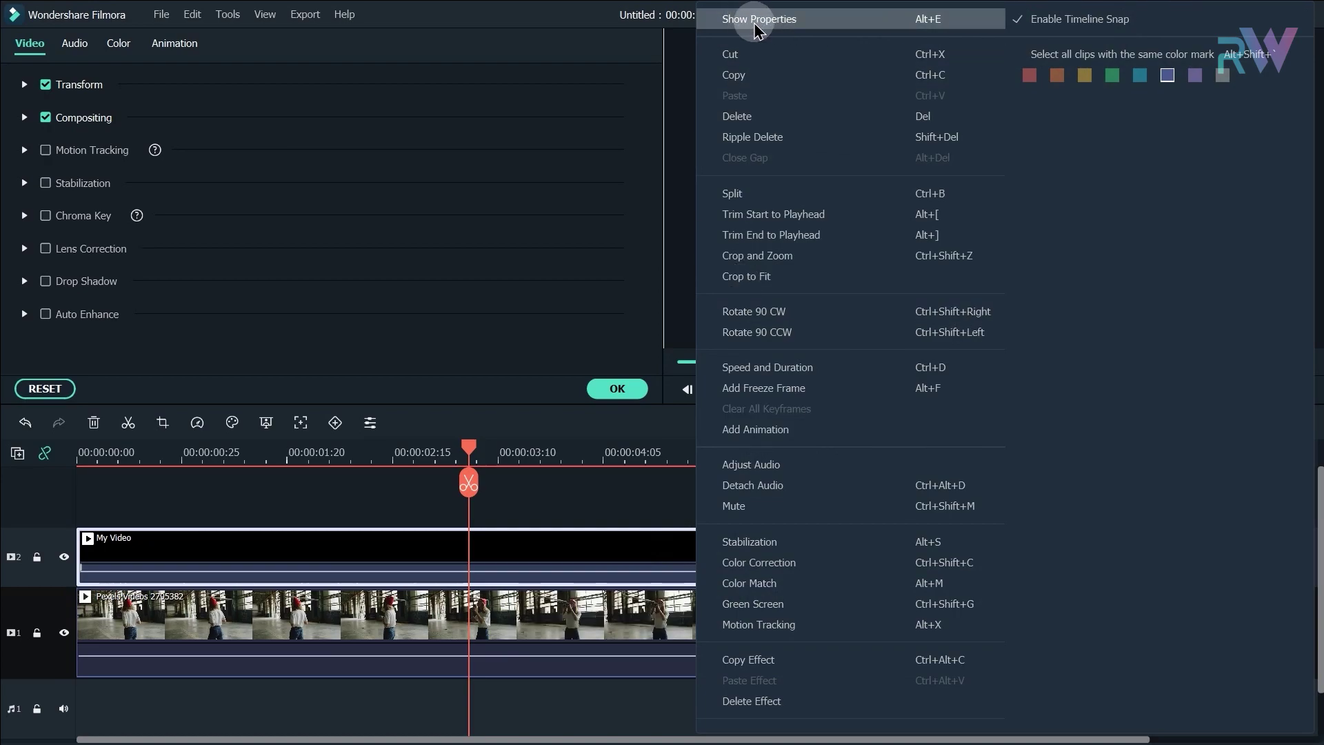
{"action": "left_click", "coordinate": [779, 20]}
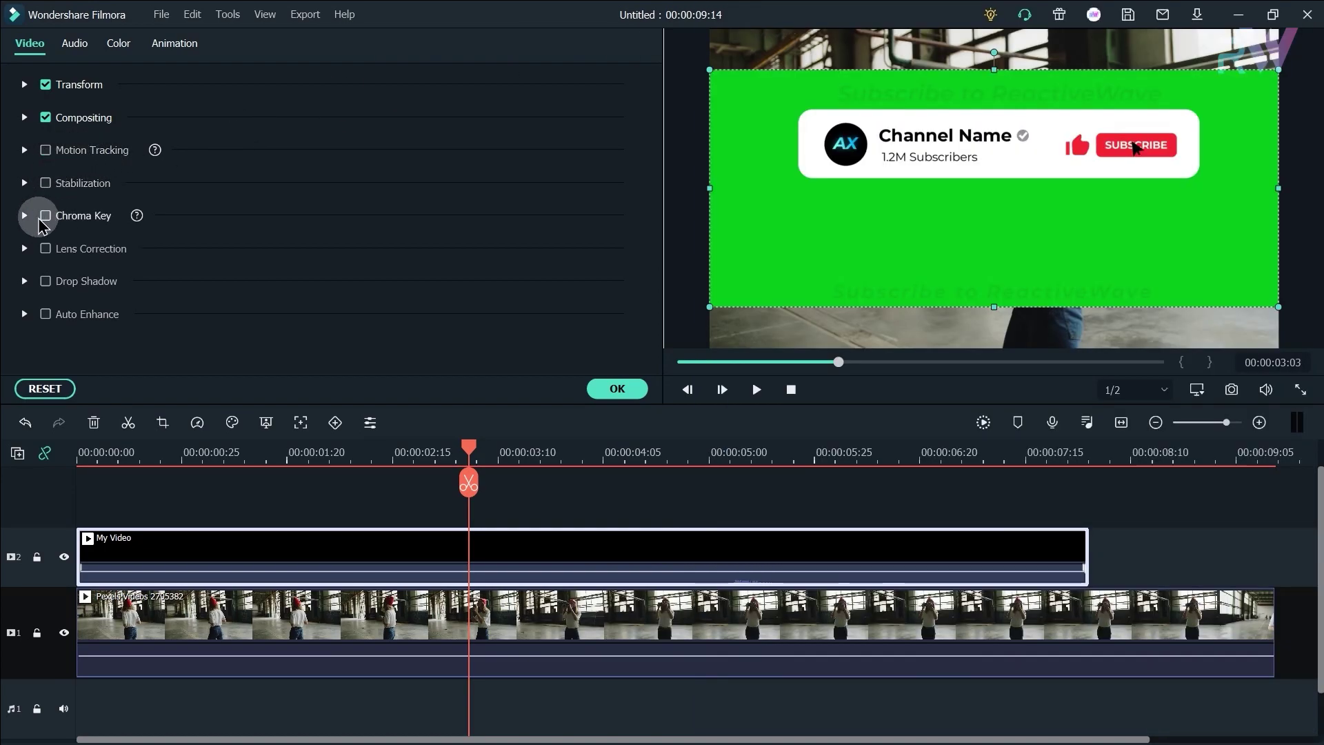
Enable Chroma Key with Offset 1, Tolerance 51 and Edge Feather 0, then apply it
{"action": "left_click", "coordinate": [28, 215]}
{"action": "scroll", "coordinate": [186, 179], "scroll_direction": "down", "scroll_amount": 1}
{"action": "left_click", "coordinate": [46, 149]}
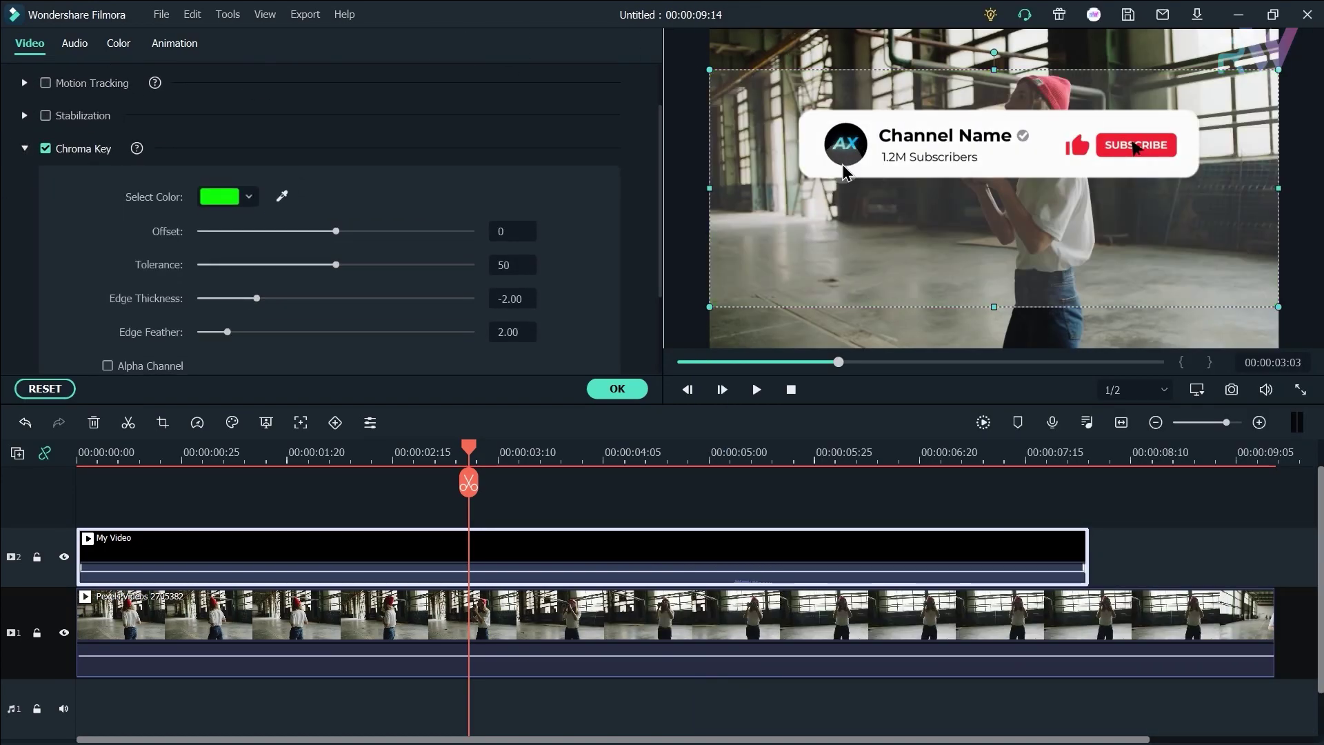
{"action": "left_click", "coordinate": [527, 230]}
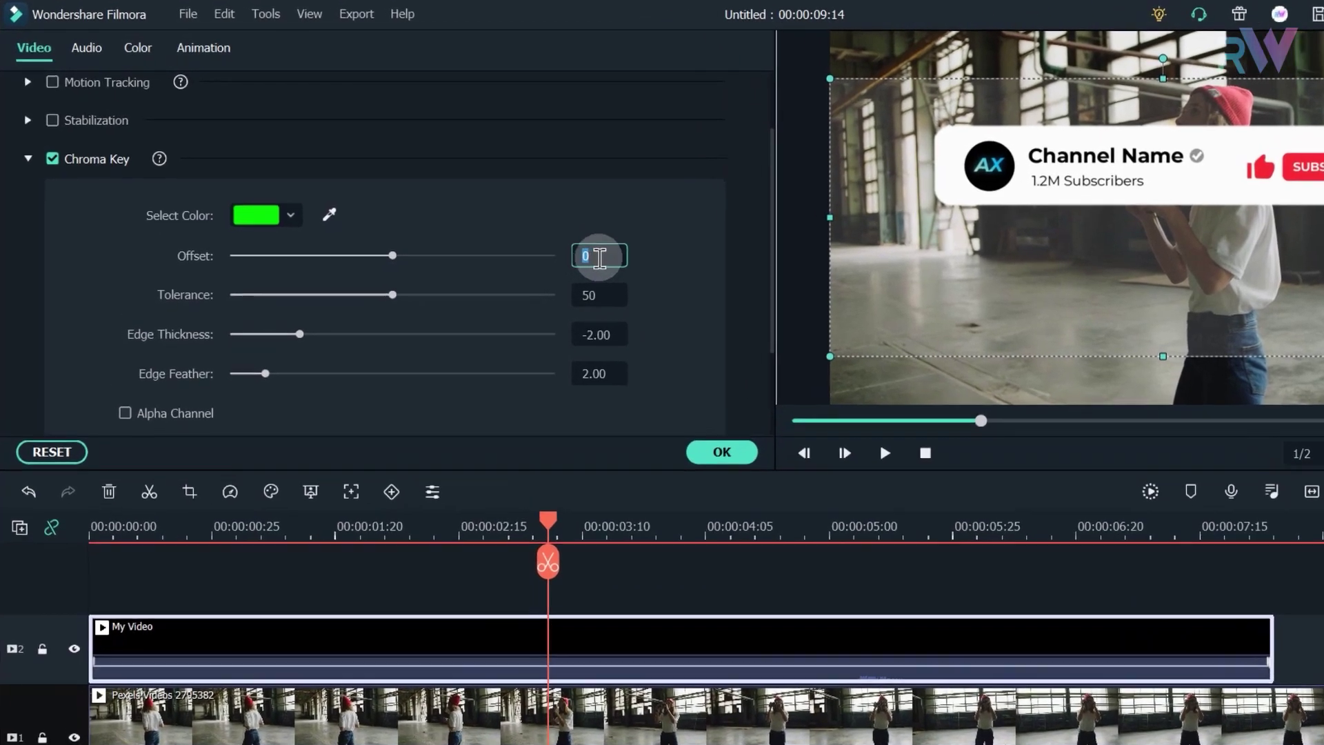
{"action": "key", "text": "Return"}
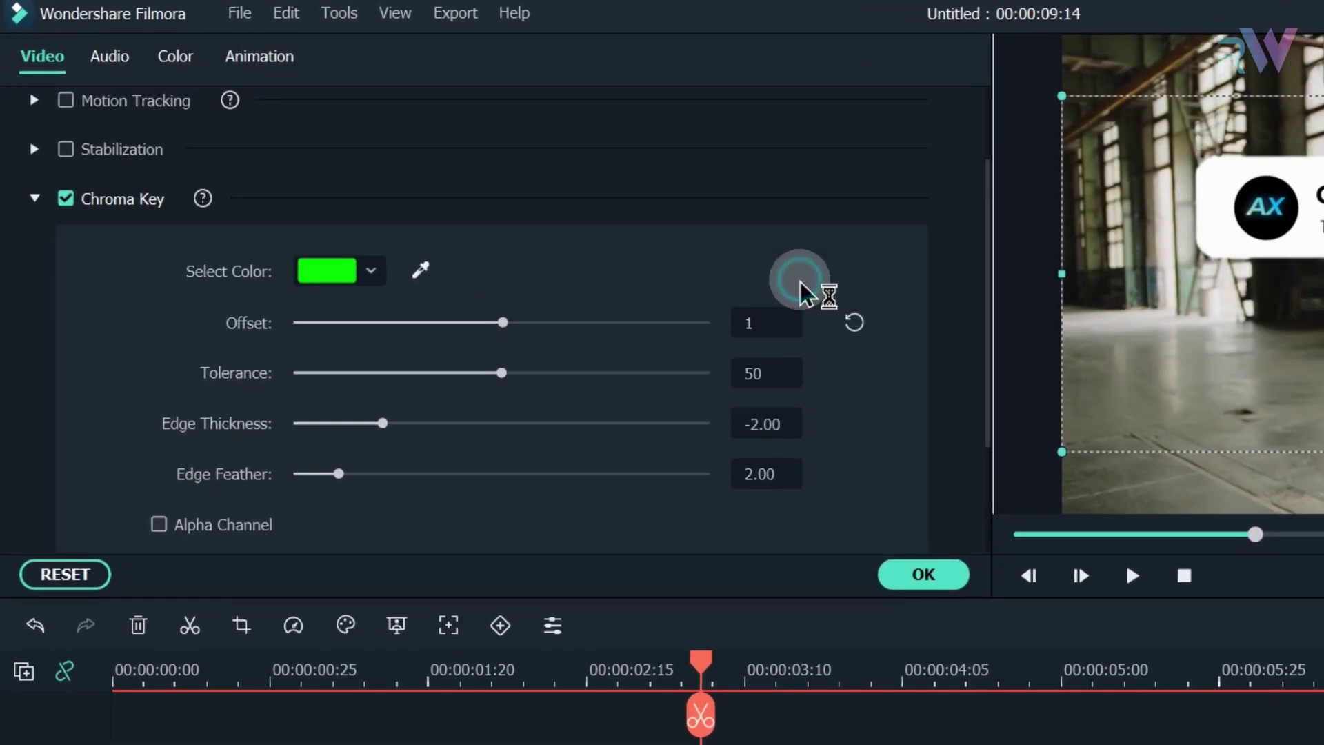
{"action": "scroll", "coordinate": [770, 335], "scroll_direction": "down", "scroll_amount": 1}
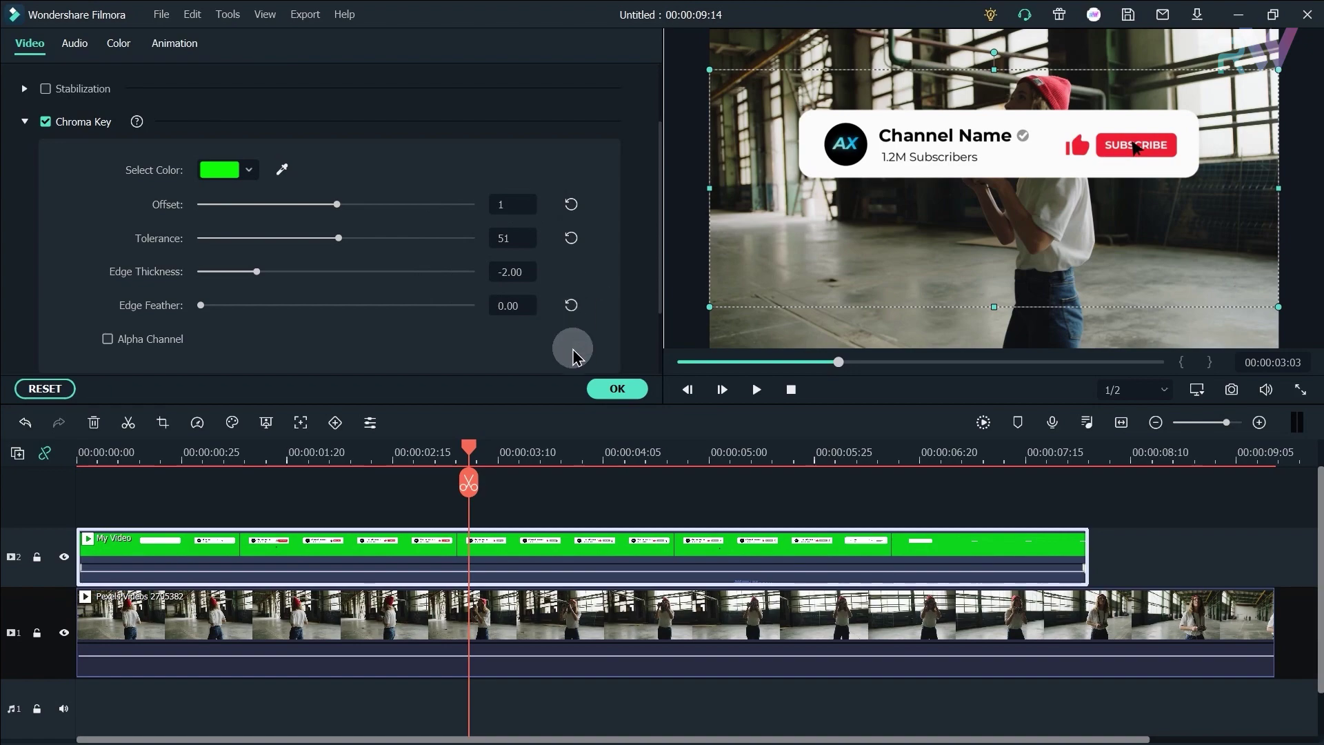
{"action": "left_click", "coordinate": [615, 388]}
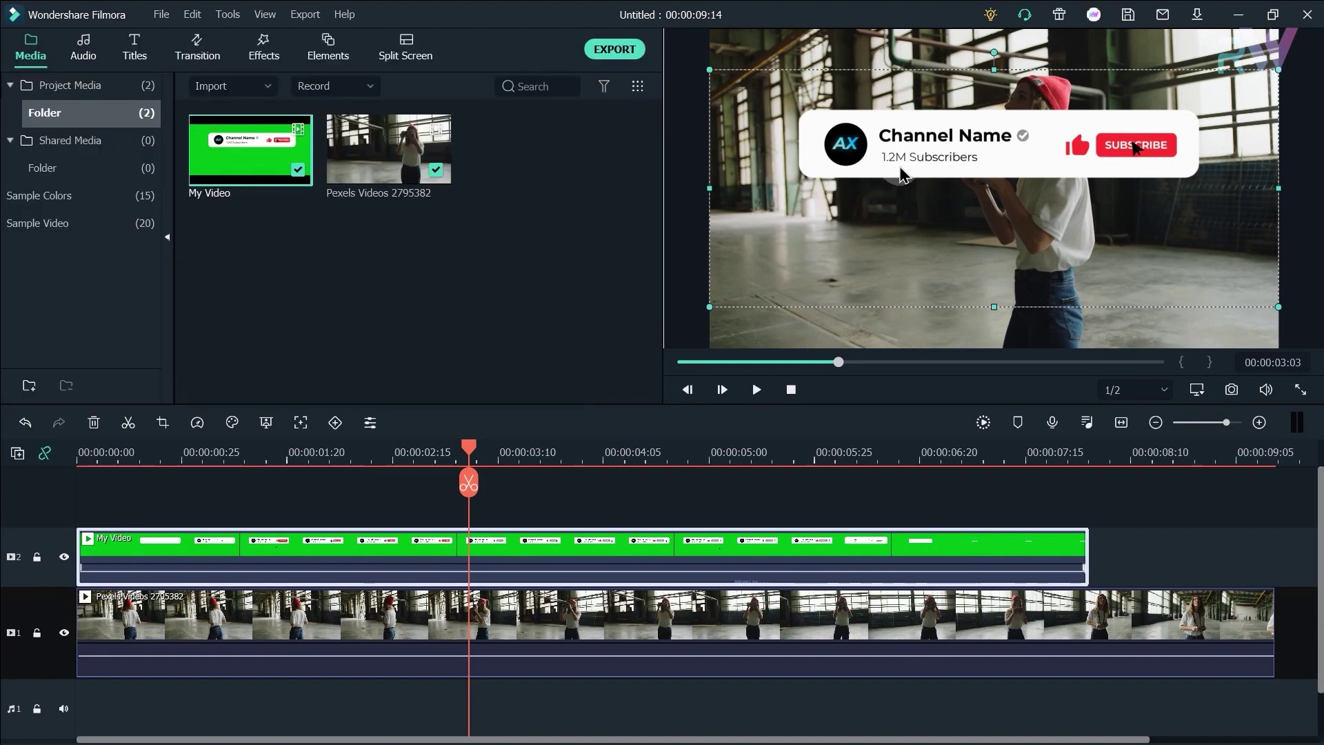
Shrink the Channel Name subscribe card, drag it lower in the frame, and replay from the start
{"action": "left_click_drag", "start_coordinate": [1277, 65], "coordinate": [1113, 143]}
{"action": "left_click_drag", "start_coordinate": [948, 202], "coordinate": [943, 279]}
{"action": "left_click", "coordinate": [698, 361]}
{"action": "left_click", "coordinate": [756, 390]}
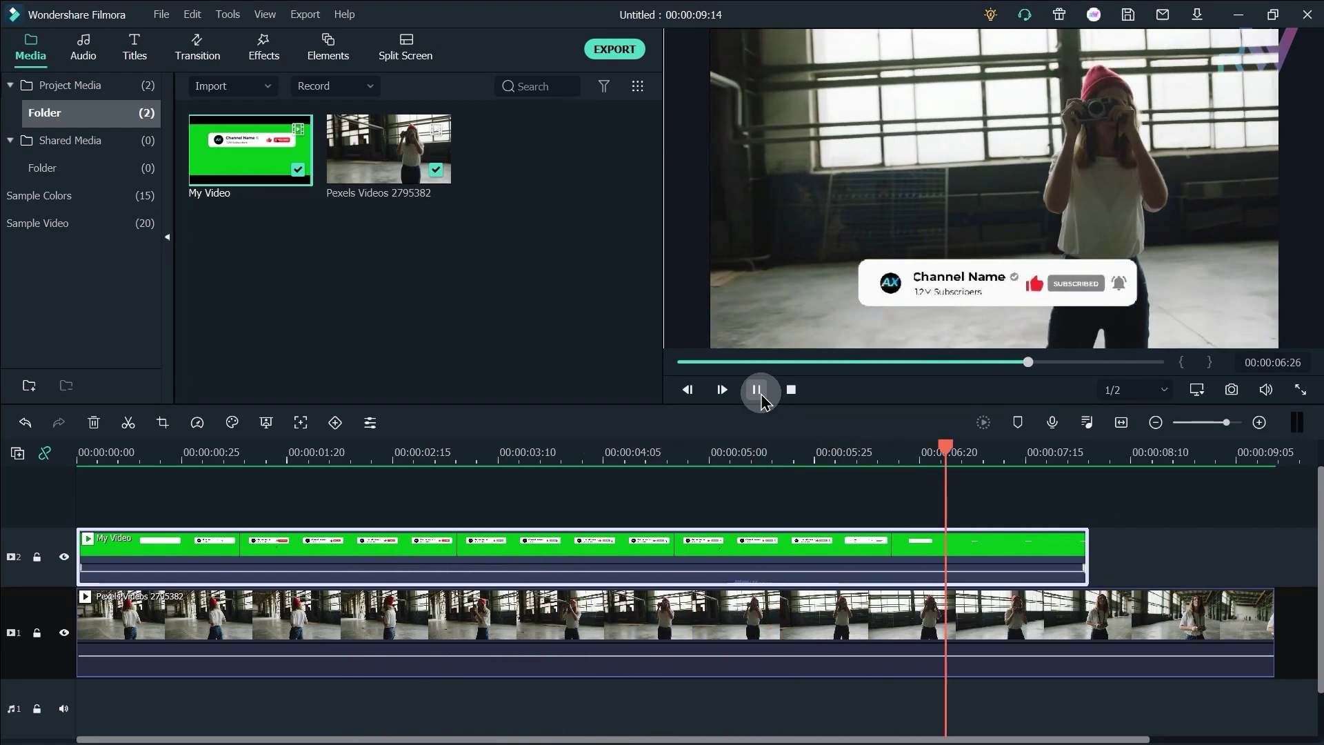
{"action": "left_click", "coordinate": [762, 400]}
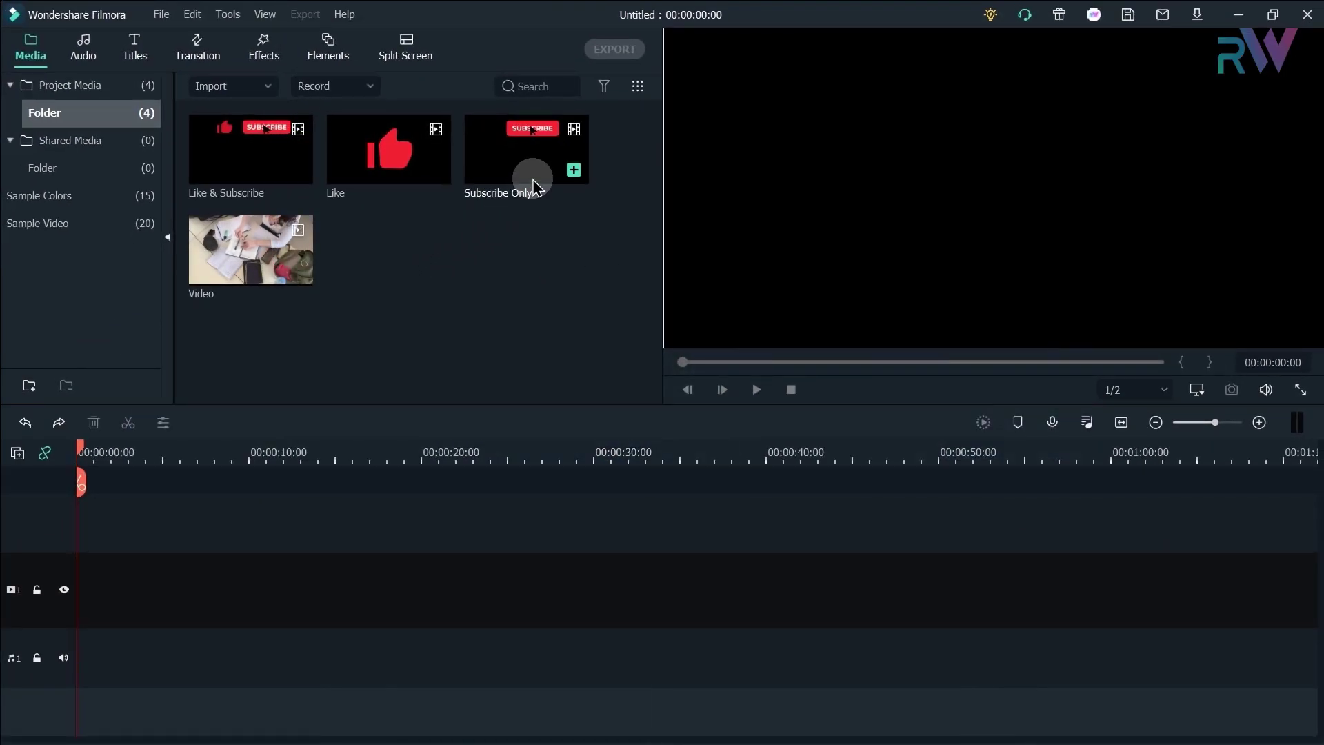
Preview the Subscribe Only, Like and Like & Subscribe animations
{"action": "left_click", "coordinate": [535, 185]}
{"action": "left_click", "coordinate": [757, 389]}
{"action": "left_click", "coordinate": [396, 178]}
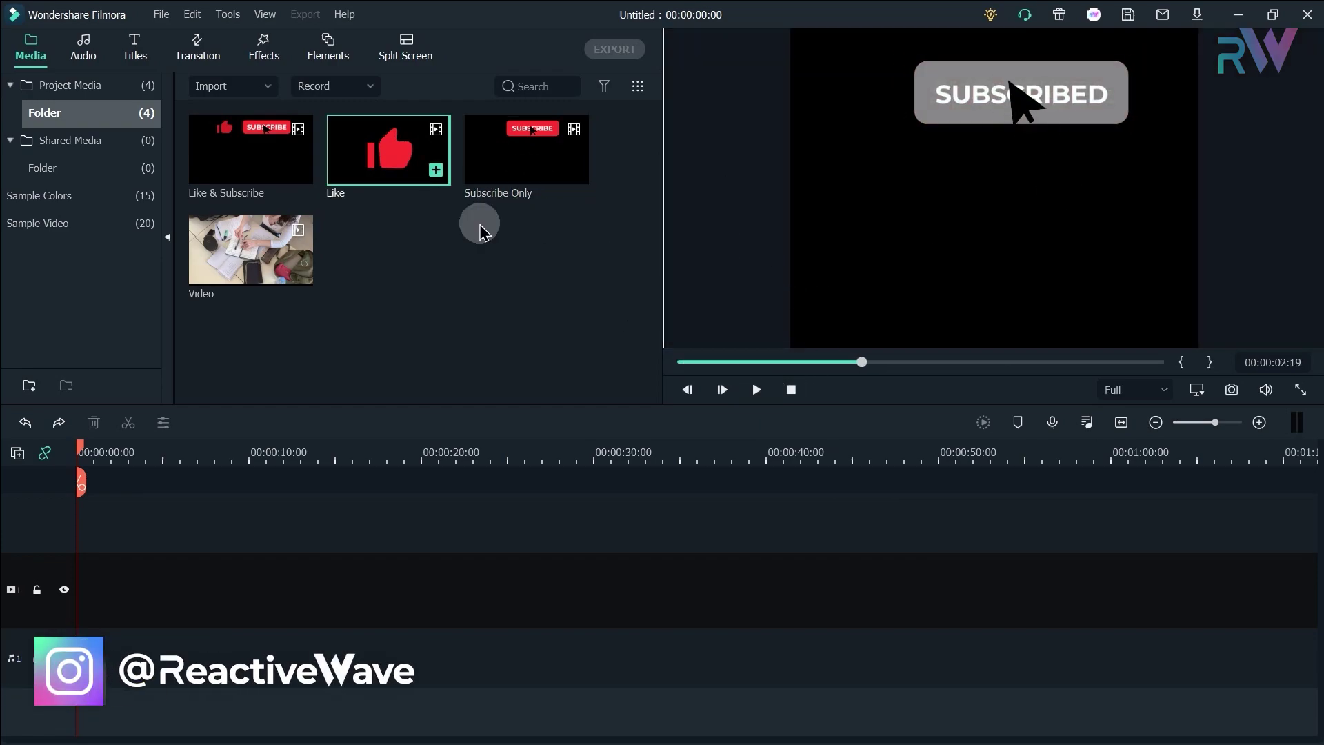
{"action": "left_click", "coordinate": [756, 390]}
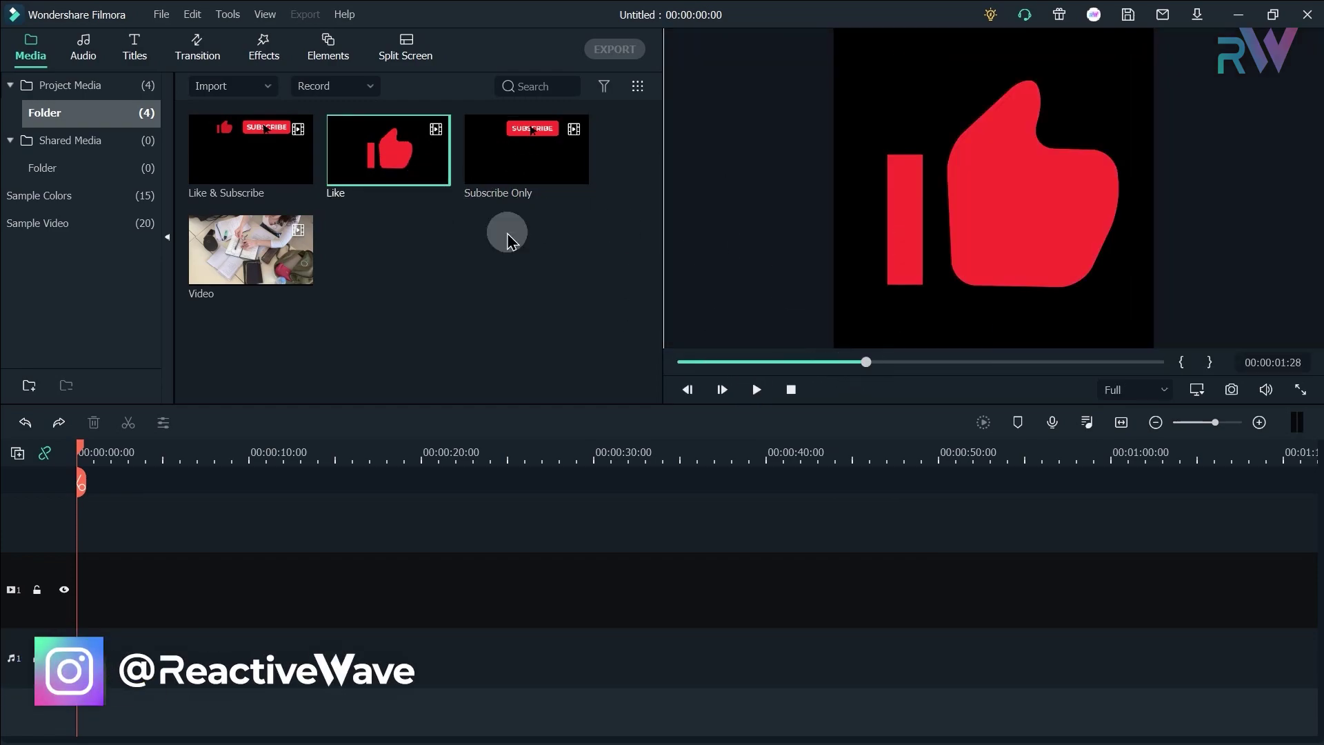
{"action": "left_click", "coordinate": [252, 162]}
{"action": "left_click", "coordinate": [757, 390]}
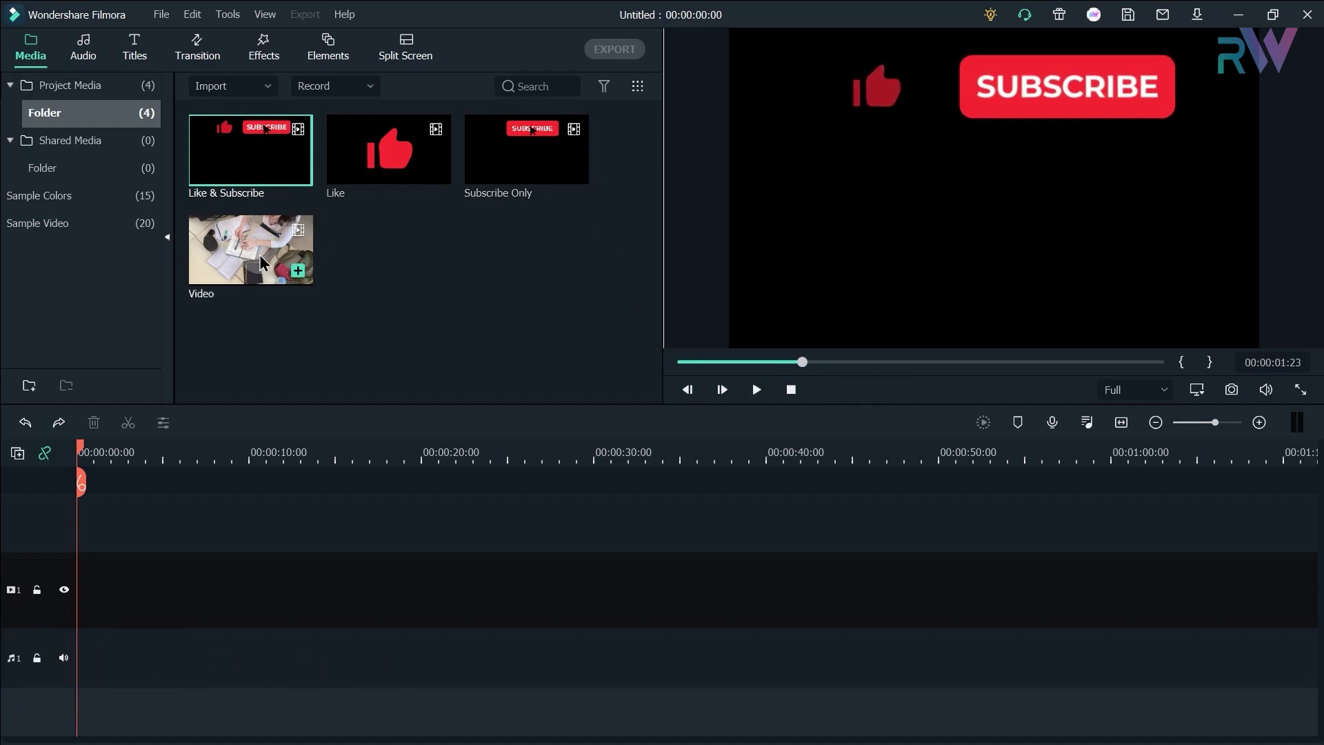
Add Video to the timeline and place Like & Subscribe above it at the frame bottom
{"action": "left_click", "coordinate": [298, 270]}
{"action": "left_click_drag", "start_coordinate": [275, 181], "coordinate": [84, 532]}
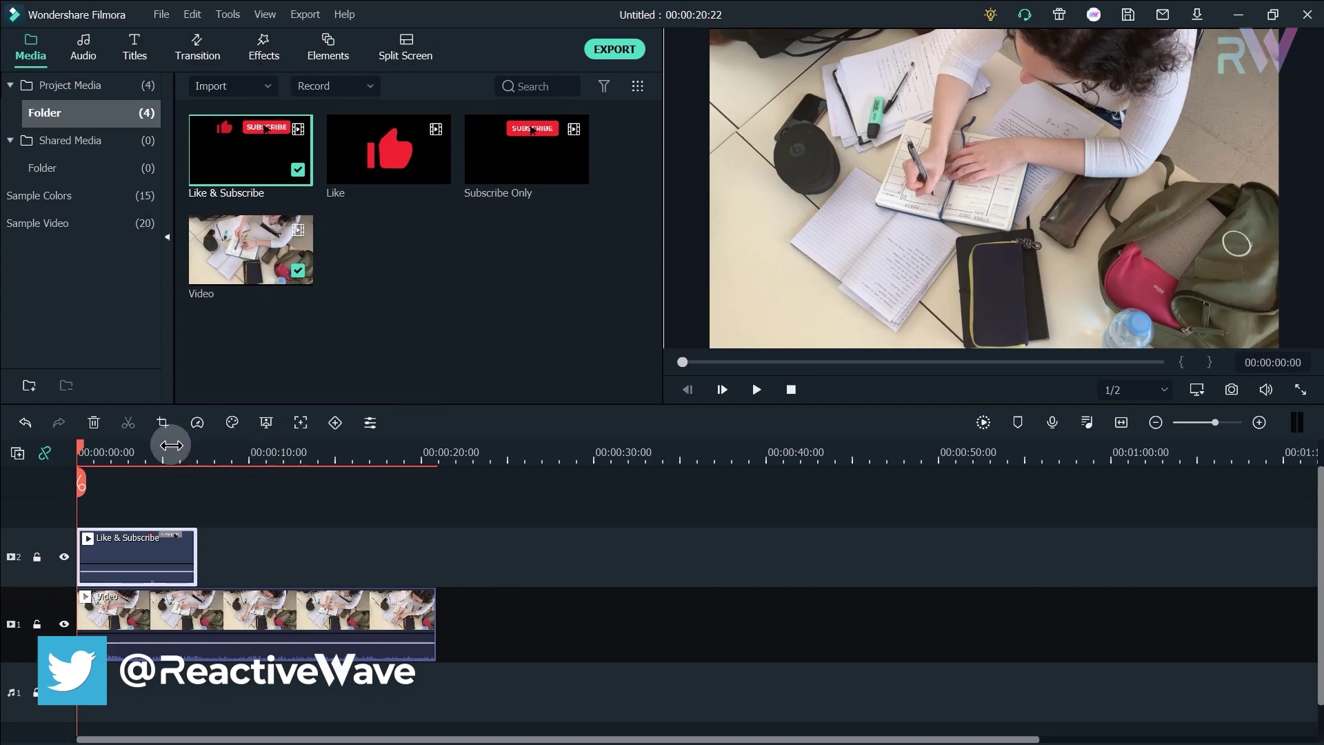
{"action": "left_click", "coordinate": [140, 455]}
{"action": "left_click_drag", "start_coordinate": [1003, 76], "coordinate": [1003, 261]}
Place the Like clip after Like & Subscribe, shrunk and moved to the lower-left
{"action": "left_click", "coordinate": [1121, 422]}
{"action": "left_click_drag", "start_coordinate": [355, 148], "coordinate": [504, 552]}
{"action": "left_click", "coordinate": [612, 451]}
{"action": "left_click_drag", "start_coordinate": [1154, 30], "coordinate": [942, 236]}
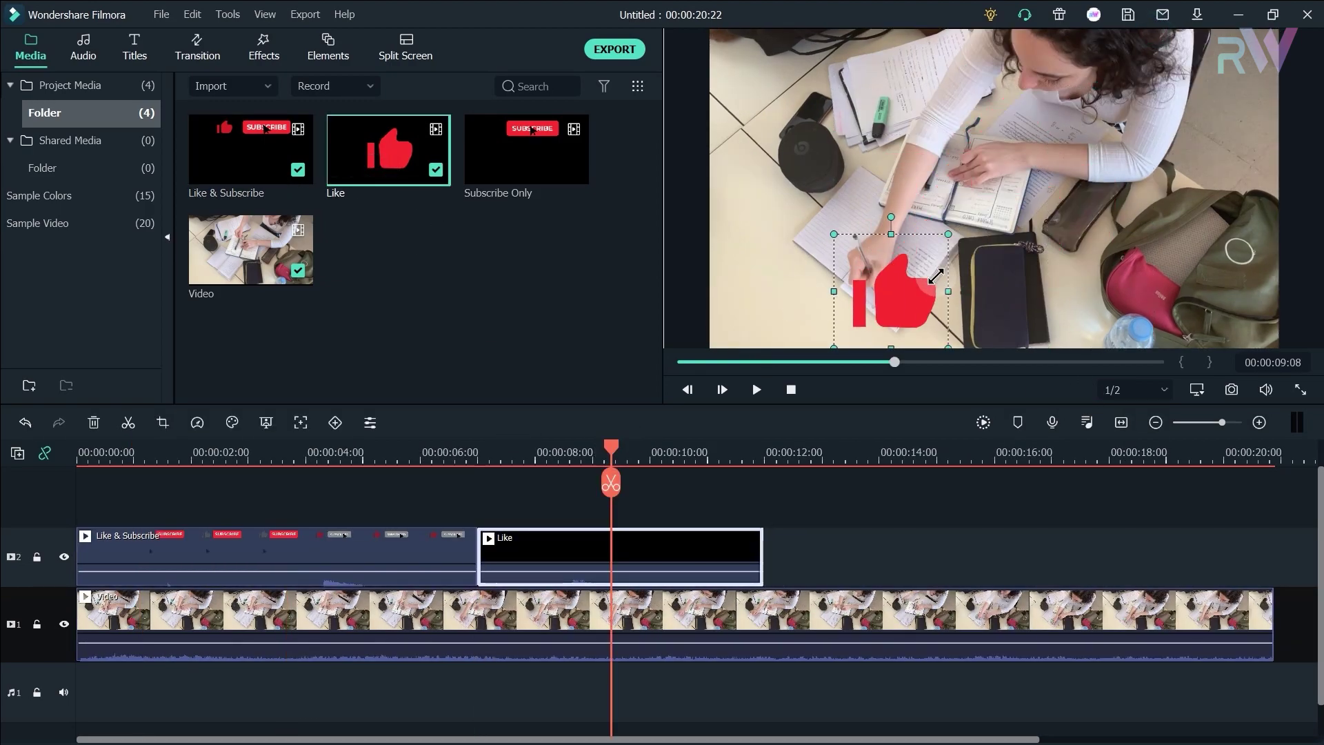
{"action": "left_click_drag", "start_coordinate": [921, 293], "coordinate": [829, 292]}
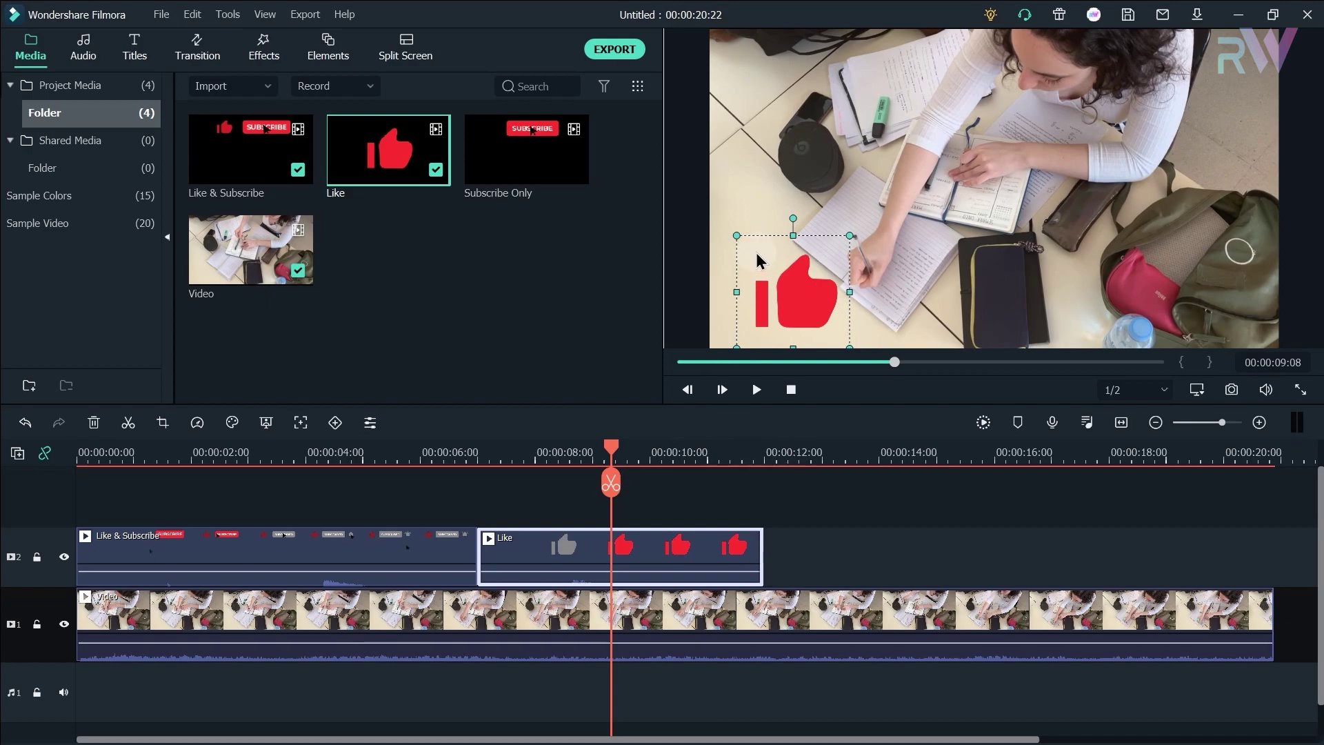
Place Subscribe Only after Like, shrinking and positioning the SUBSCRIBED overlay near lower centre
{"action": "left_click_drag", "start_coordinate": [527, 148], "coordinate": [785, 552]}
{"action": "left_click", "coordinate": [941, 451]}
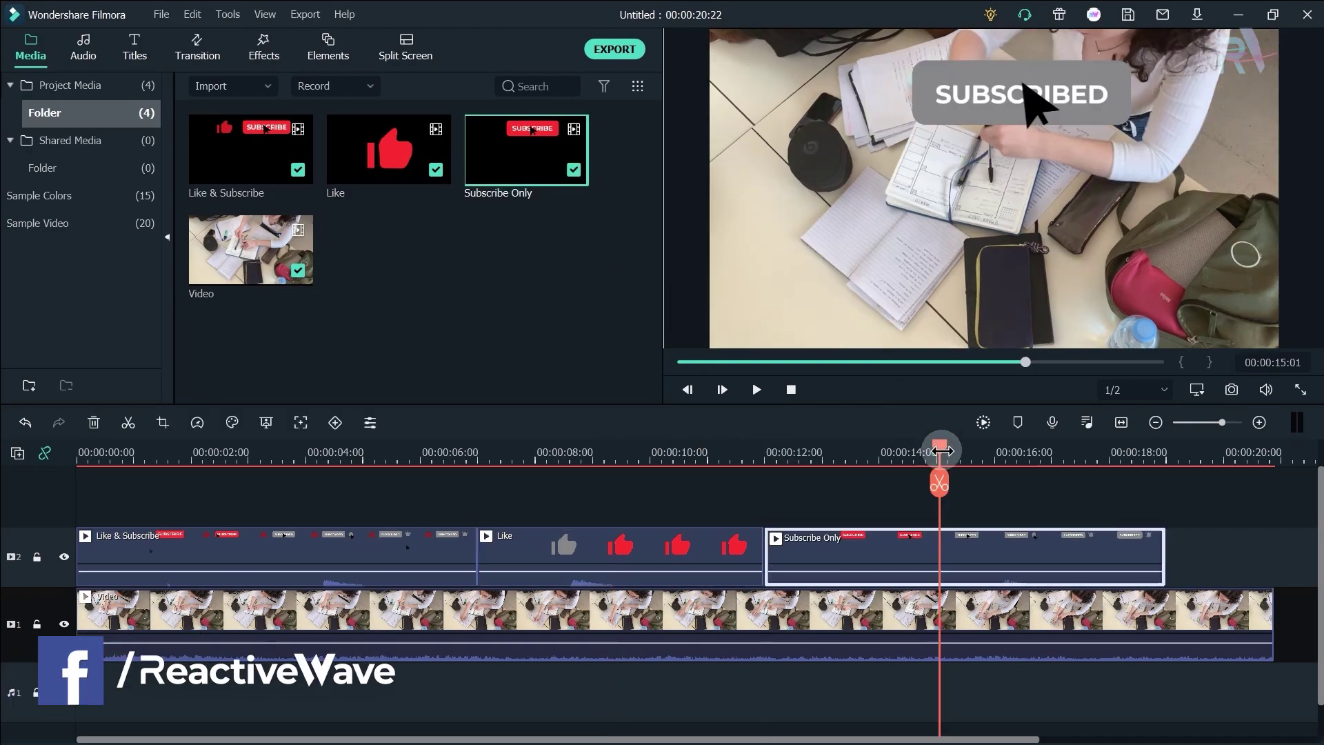
{"action": "left_click_drag", "start_coordinate": [1020, 96], "coordinate": [942, 272]}
{"action": "left_click_drag", "start_coordinate": [1115, 207], "coordinate": [1010, 243]}
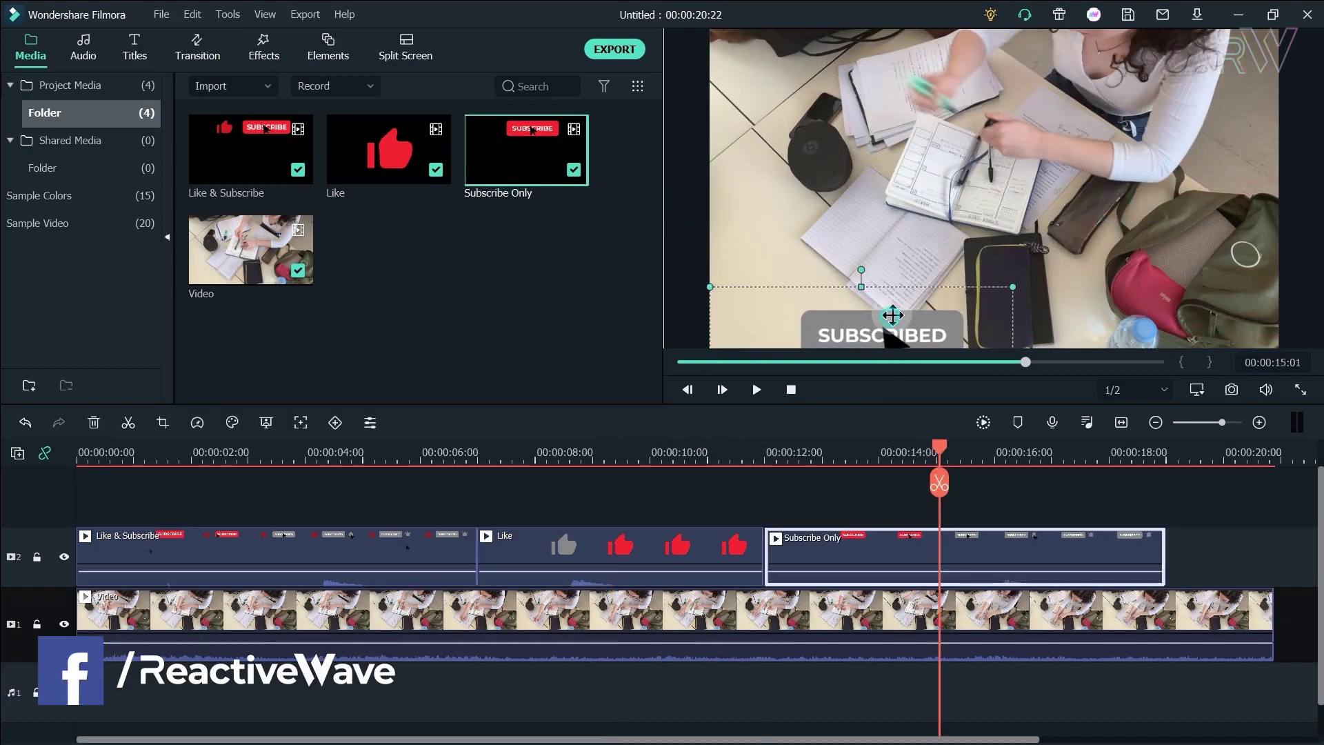
{"action": "left_click_drag", "start_coordinate": [890, 313], "coordinate": [933, 266]}
{"action": "left_click", "coordinate": [1151, 280]}
Check the overlays at about 9, 14, 16 and 17 seconds
{"action": "left_click", "coordinate": [1014, 452]}
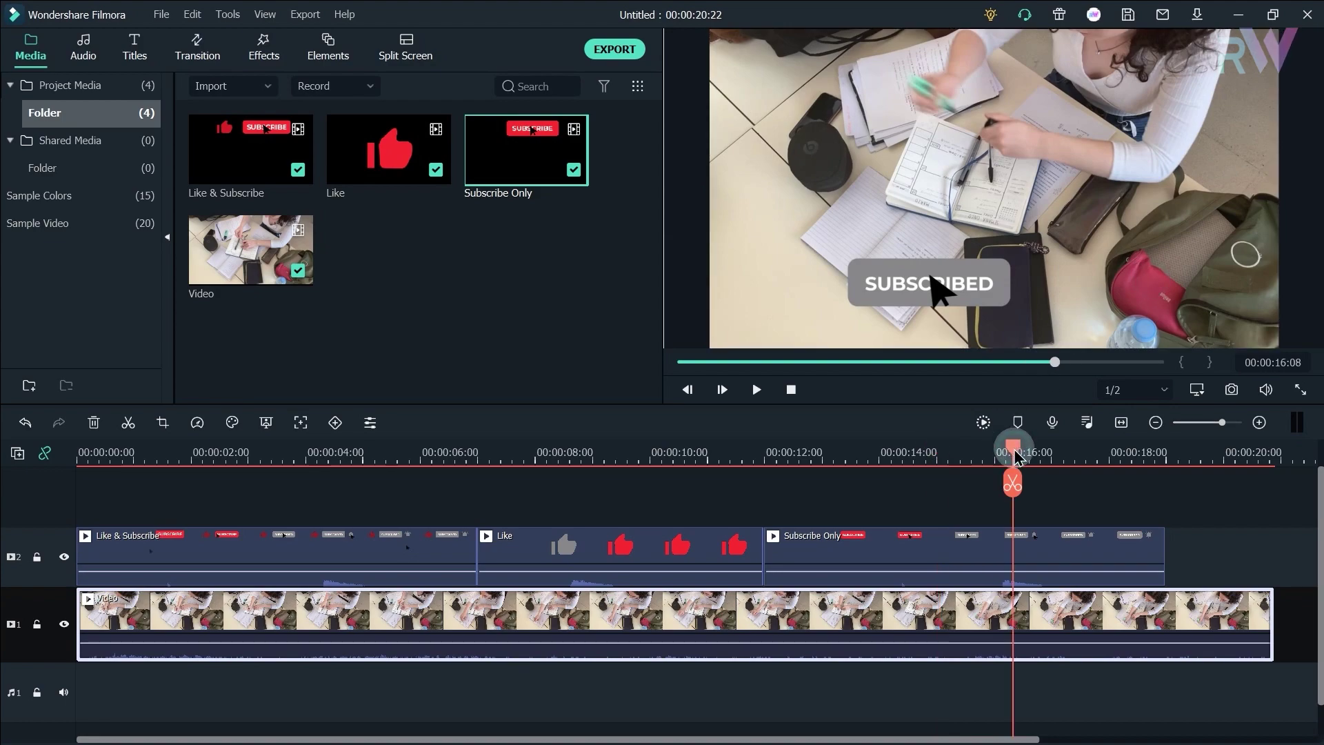
{"action": "left_click", "coordinate": [1072, 451]}
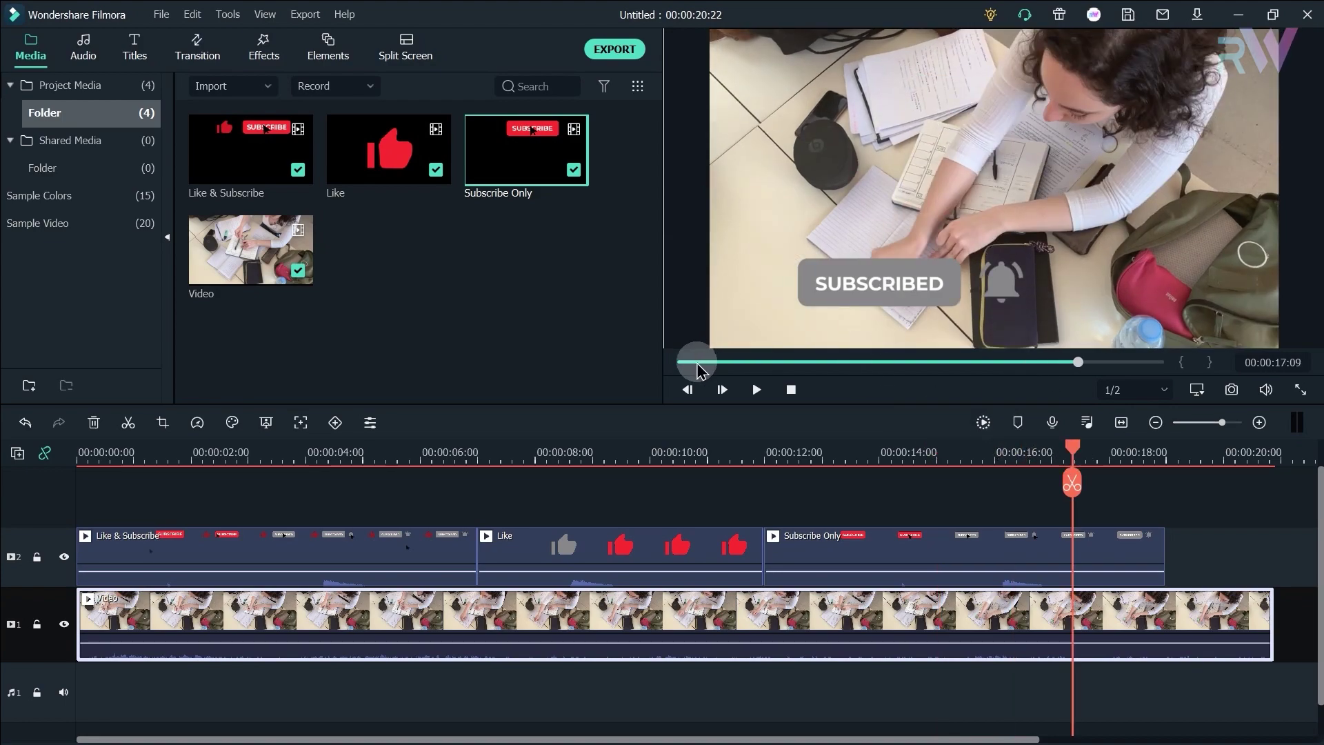
{"action": "left_click", "coordinate": [621, 451]}
{"action": "left_click", "coordinate": [952, 455]}
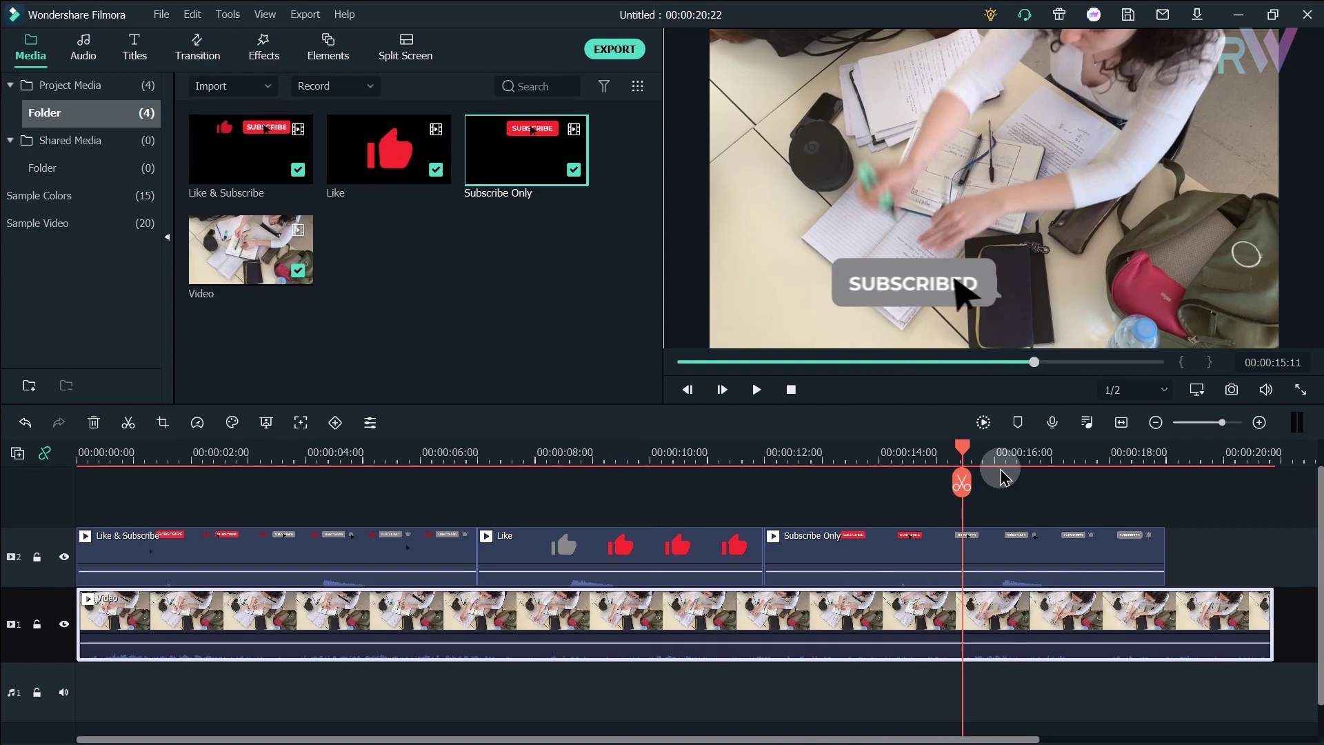
{"action": "left_click", "coordinate": [1058, 459]}
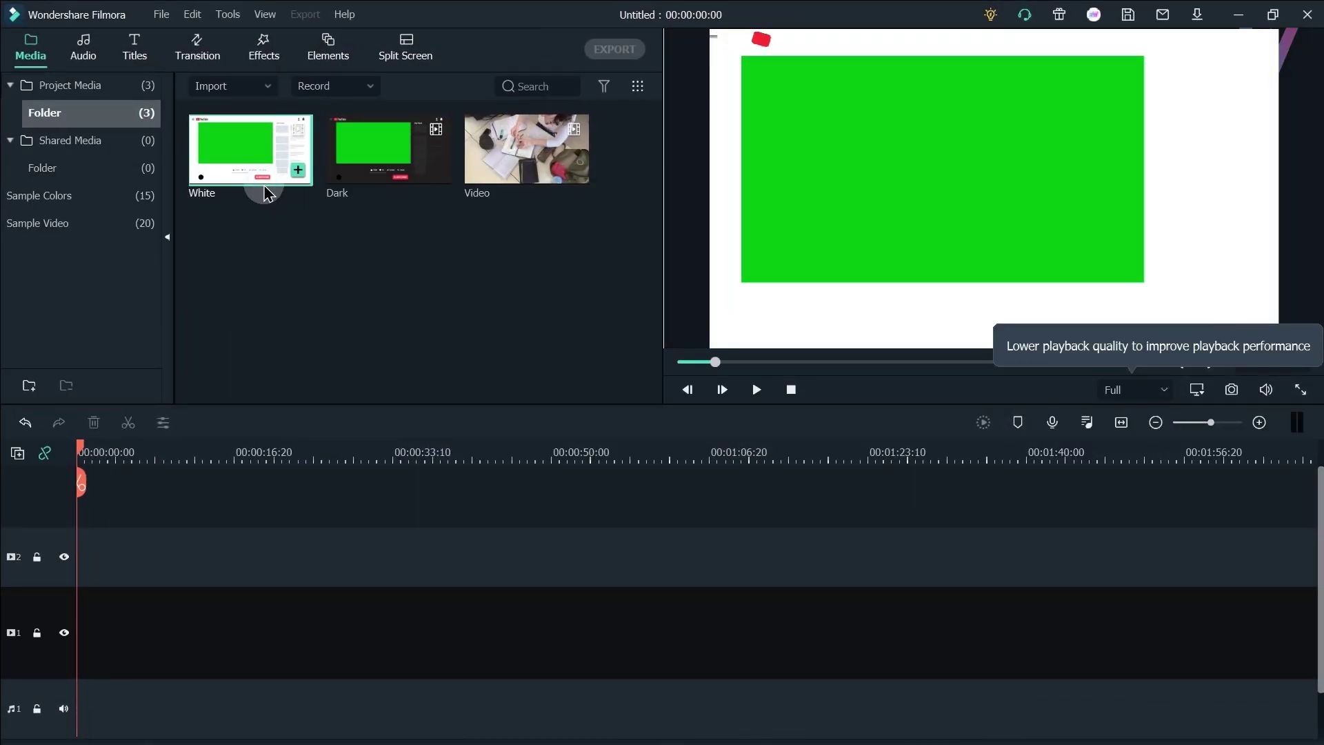
Compare the White and Dark YouTube templates, then place White on the top track
{"action": "left_click", "coordinate": [901, 363]}
{"action": "left_click", "coordinate": [399, 166]}
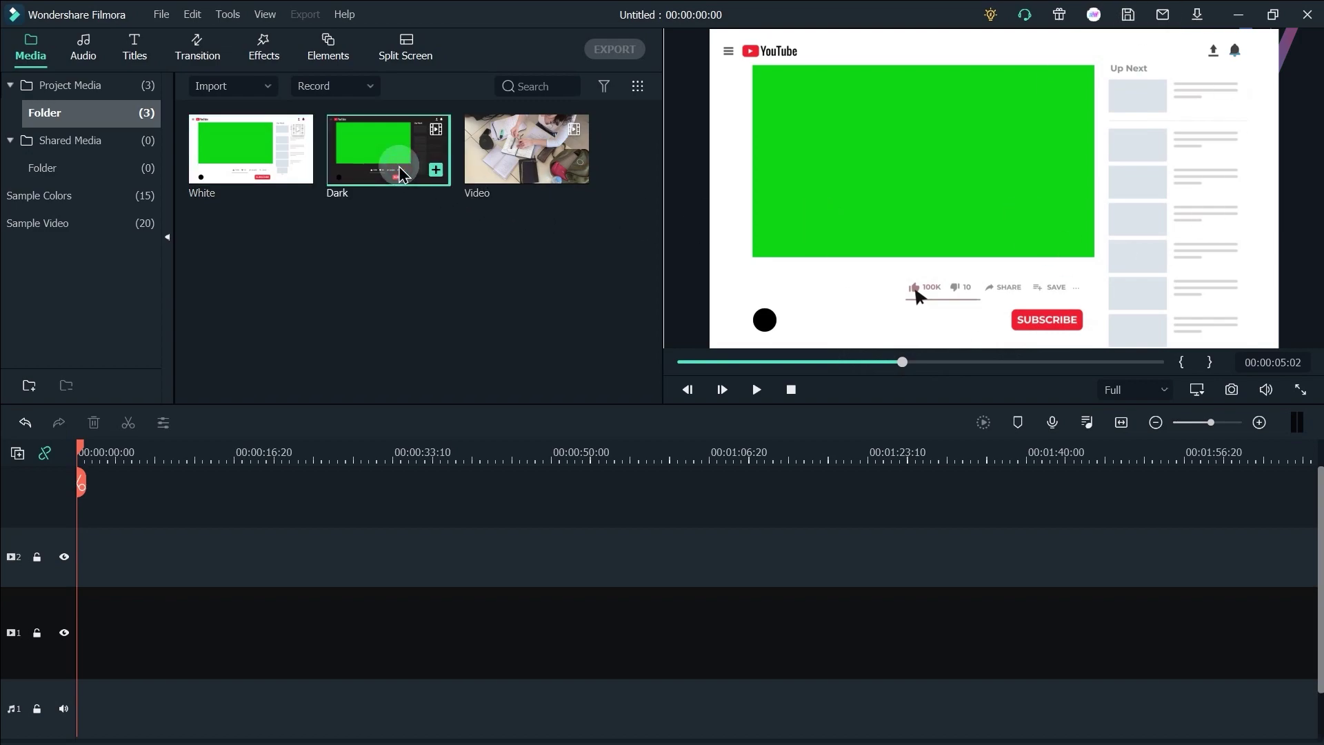
{"action": "left_click", "coordinate": [900, 363]}
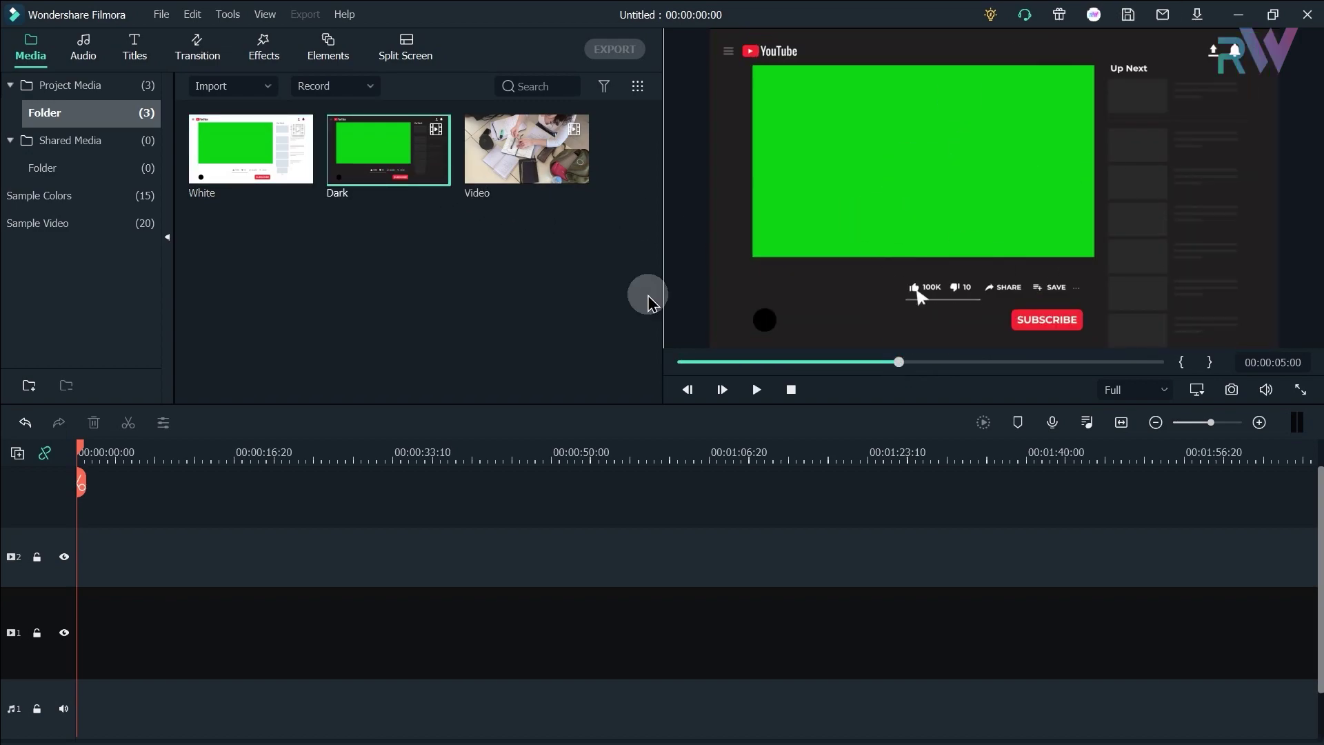
{"action": "left_click", "coordinate": [242, 168]}
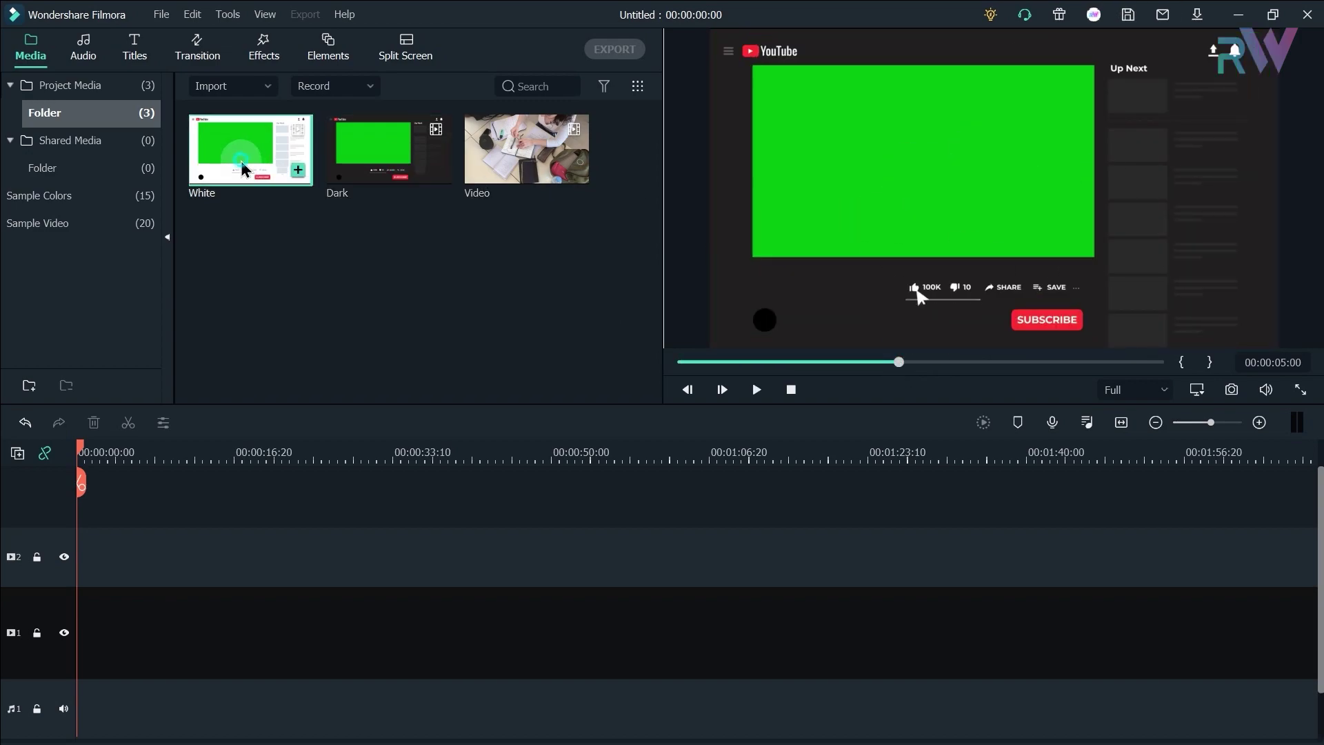
{"action": "left_click", "coordinate": [957, 362]}
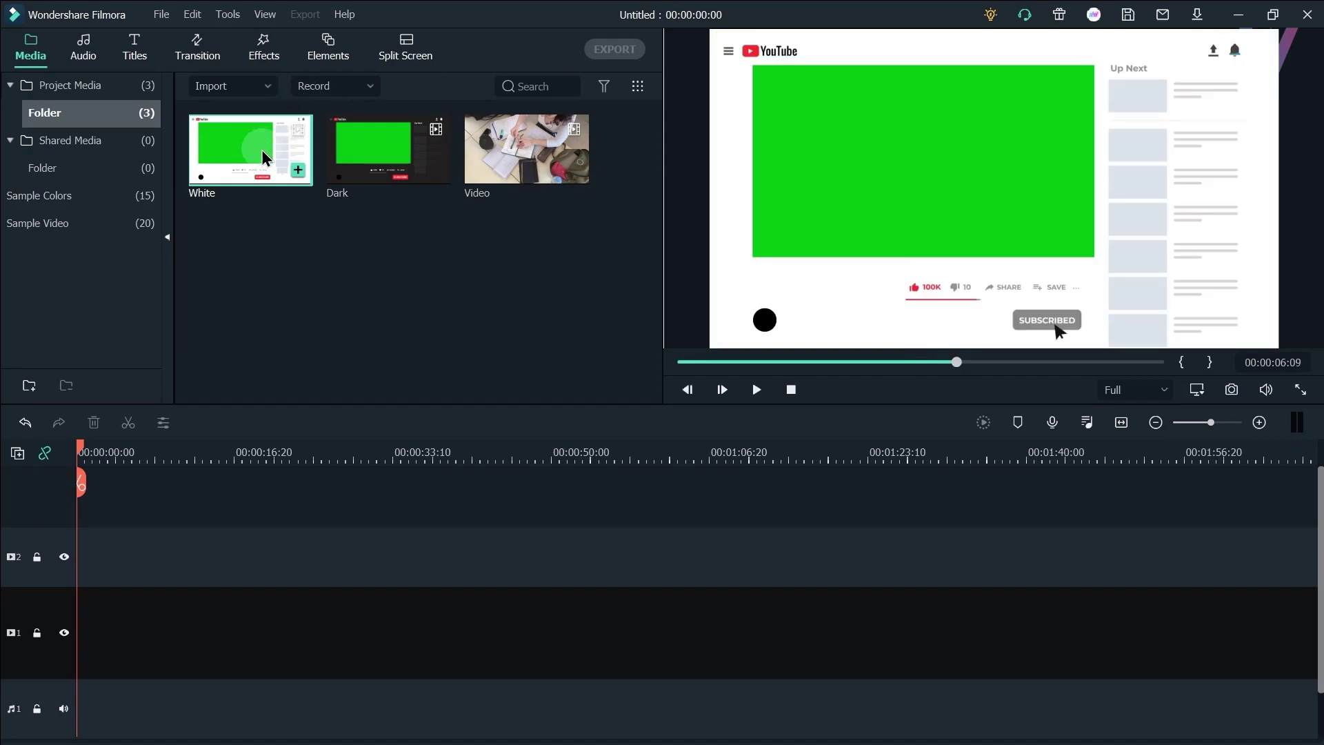
{"action": "left_click_drag", "start_coordinate": [260, 164], "coordinate": [83, 514]}
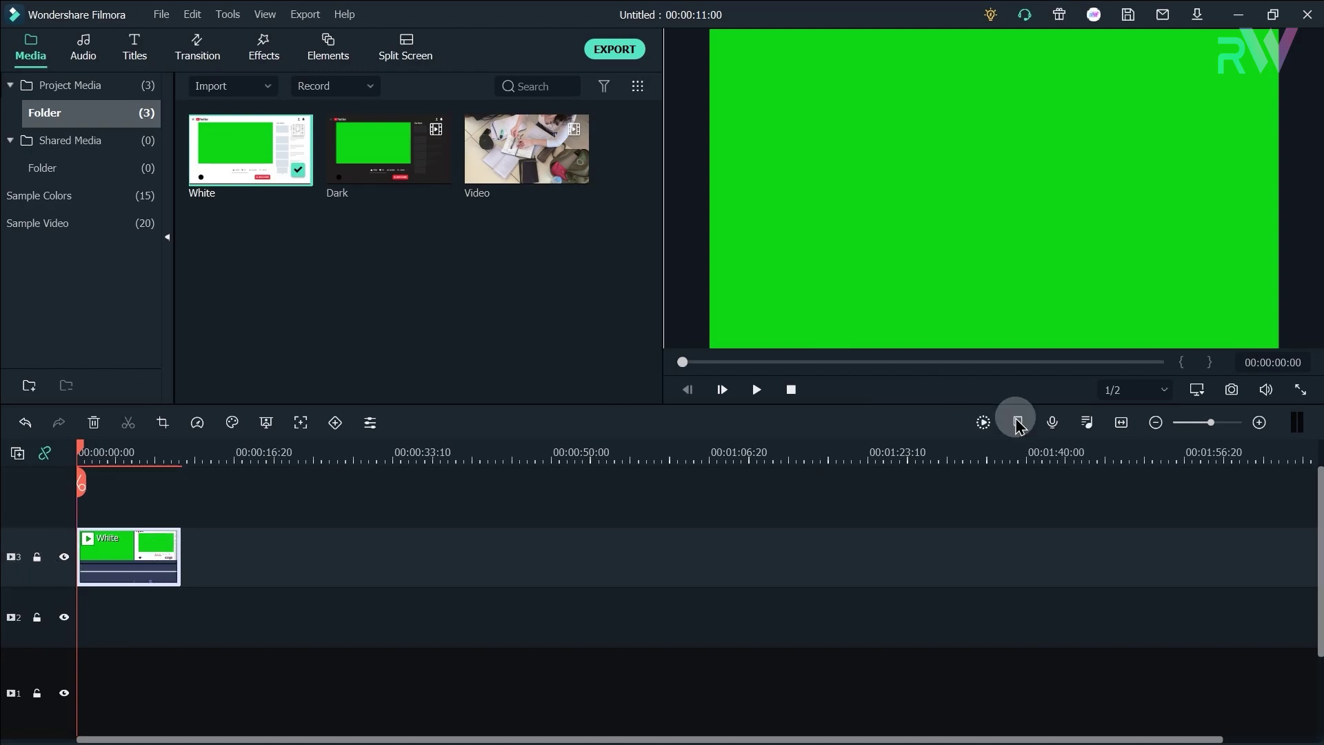
Add the AX logo beneath the White template, extend it, and set the playhead to 00:00:10:00
{"action": "left_click", "coordinate": [1121, 422]}
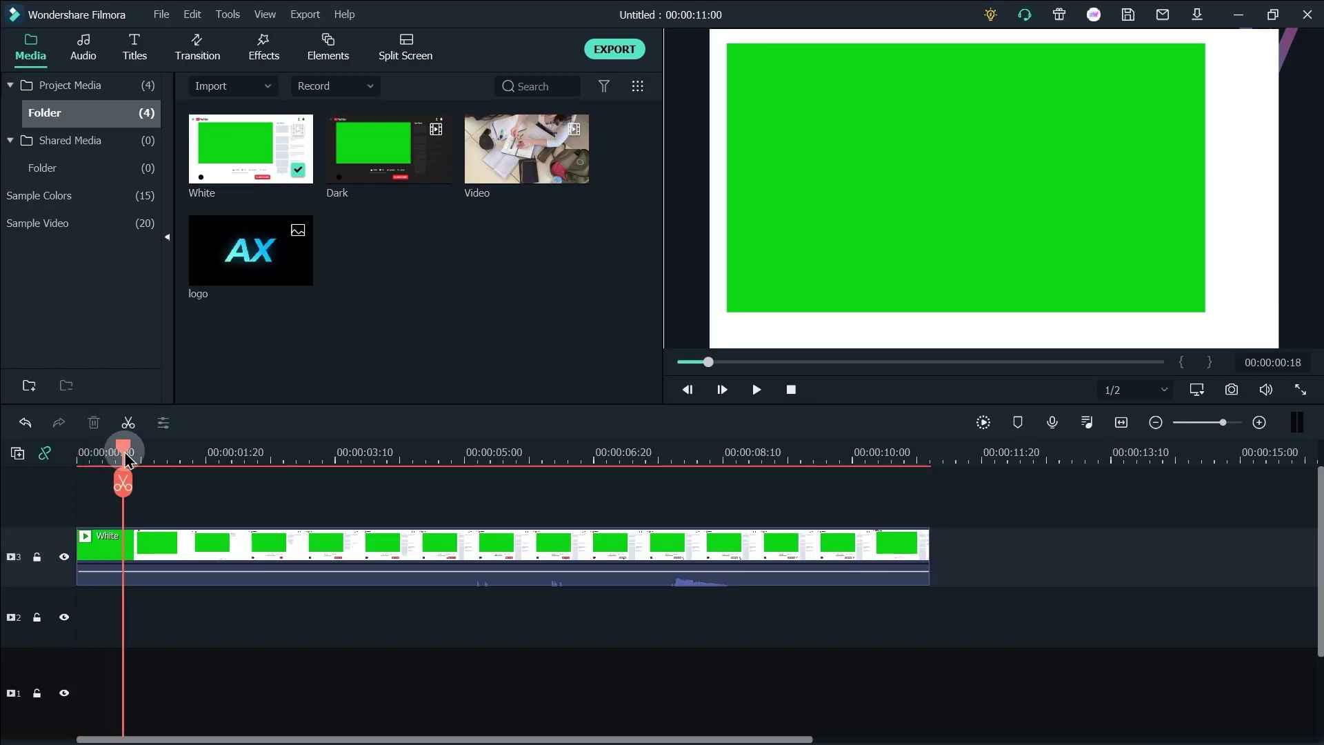
{"action": "left_click_drag", "start_coordinate": [124, 449], "coordinate": [149, 459]}
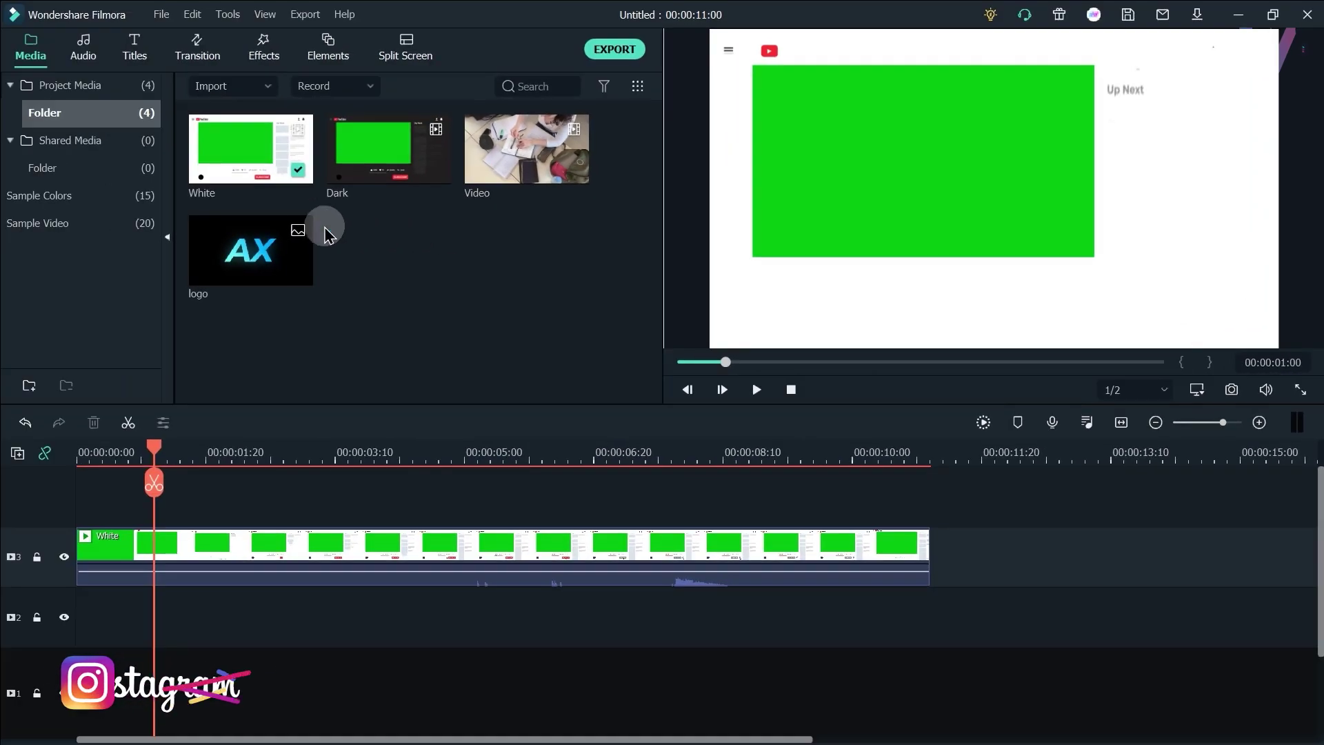
{"action": "left_click_drag", "start_coordinate": [304, 238], "coordinate": [172, 616]}
{"action": "left_click", "coordinate": [873, 452]}
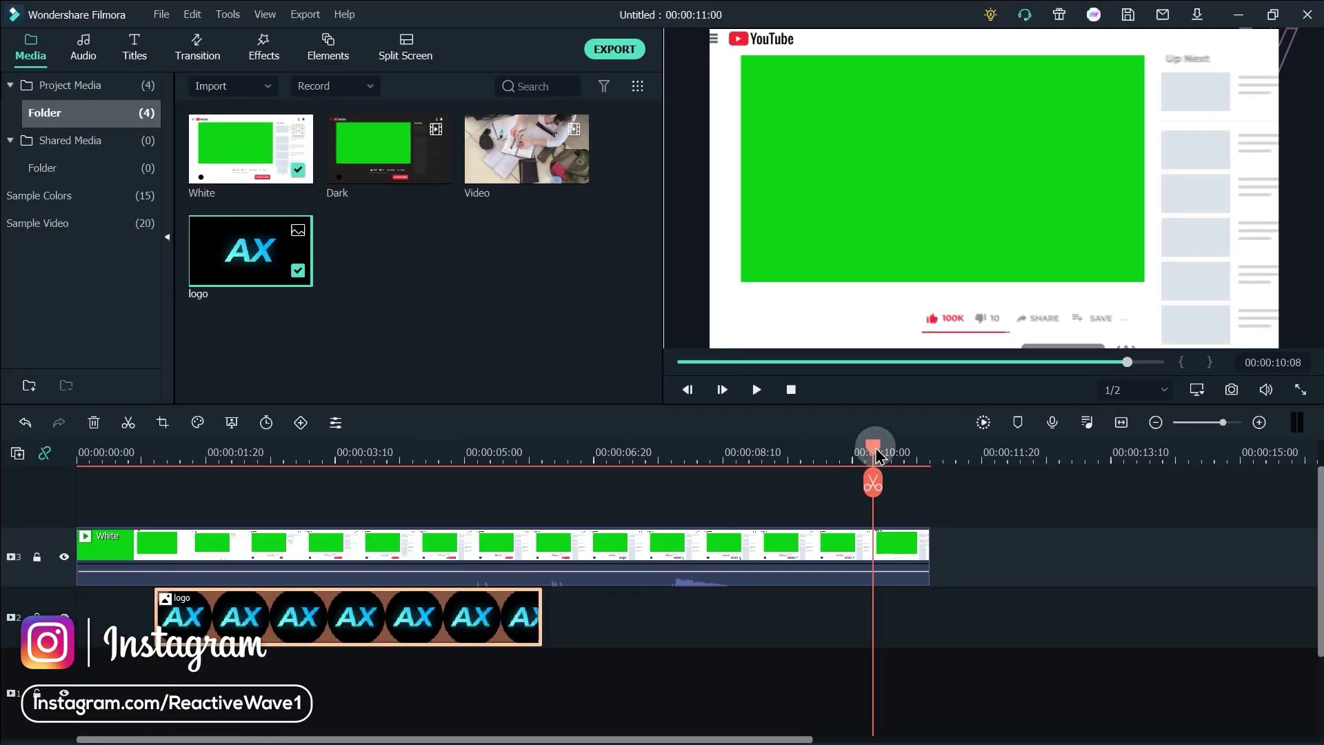
{"action": "left_click_drag", "start_coordinate": [877, 456], "coordinate": [863, 457]}
{"action": "left_click_drag", "start_coordinate": [540, 605], "coordinate": [927, 607]}
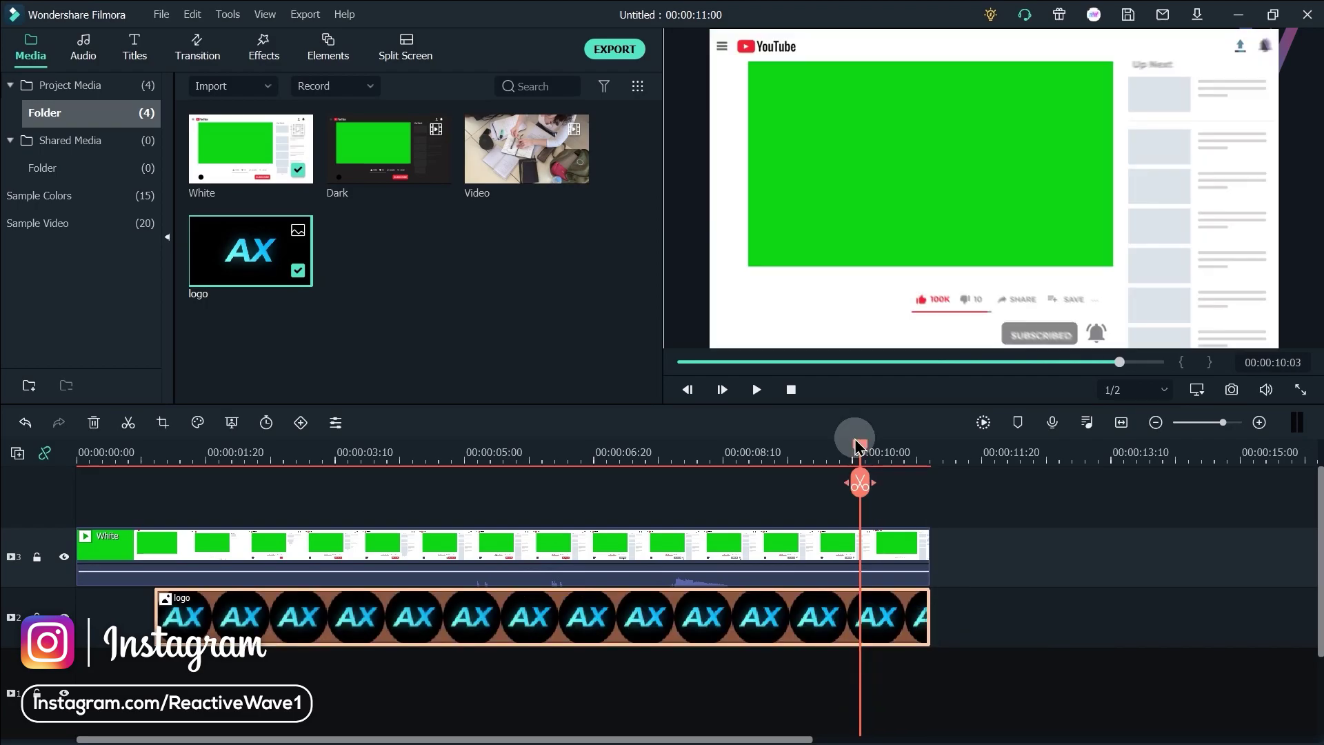
{"action": "left_click_drag", "start_coordinate": [859, 453], "coordinate": [854, 453]}
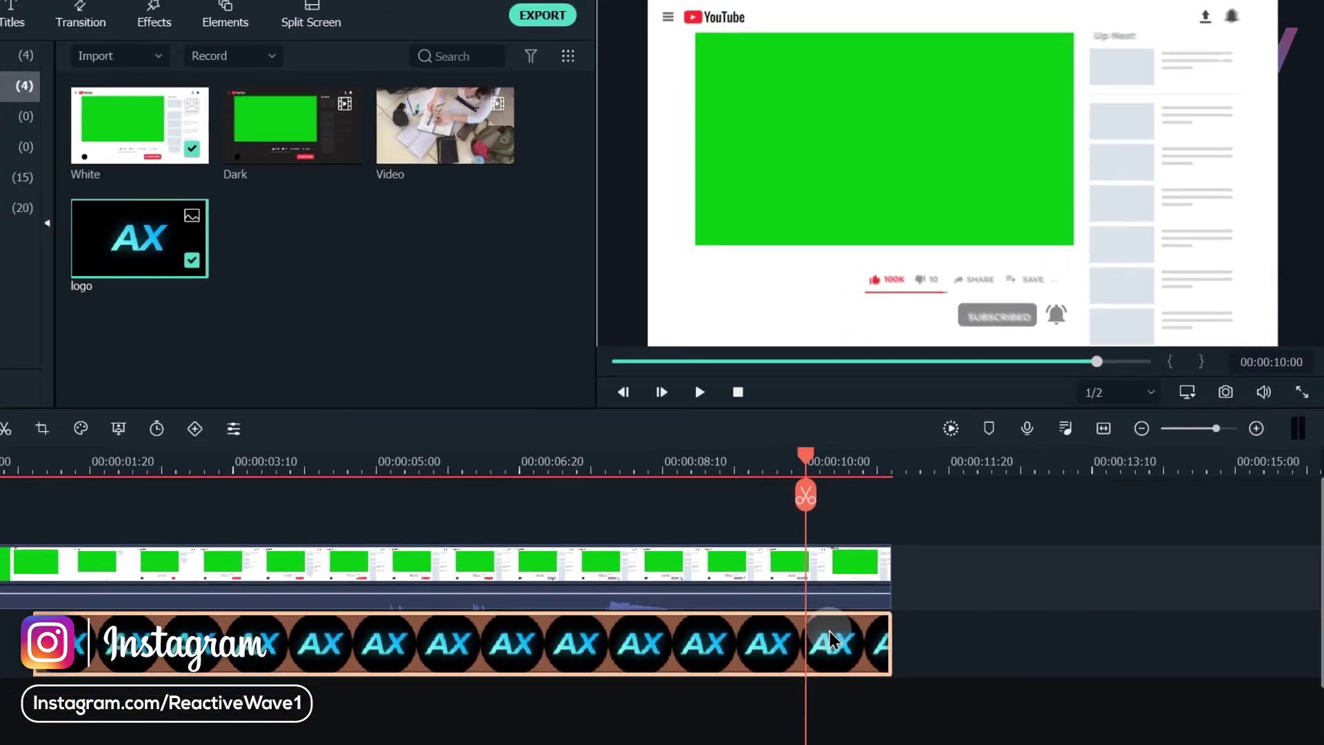
Split the logo clip at 10 seconds and delete the part after it
{"action": "right_click", "coordinate": [679, 628]}
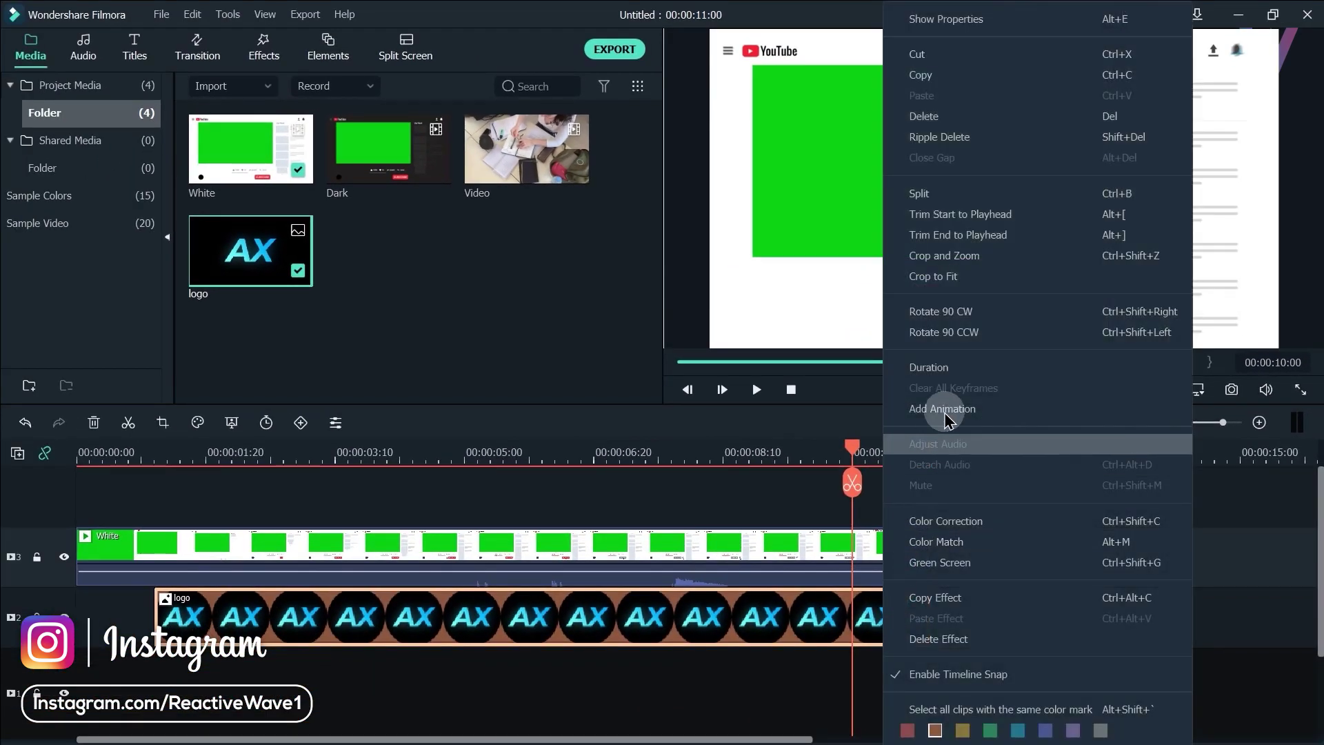
{"action": "left_click", "coordinate": [954, 202]}
{"action": "left_click", "coordinate": [907, 614]}
{"action": "key", "text": "Delete"}
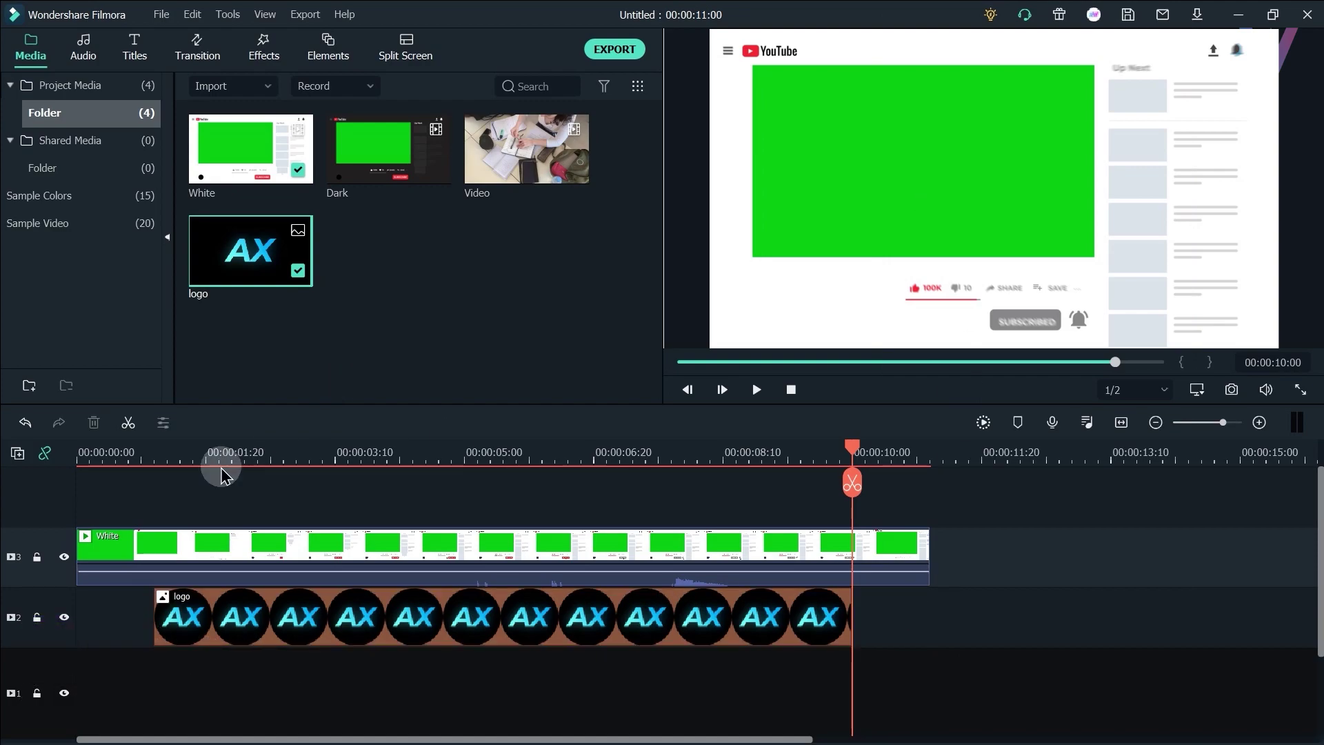
Lock the template track and open the logo clip's image settings
{"action": "left_click", "coordinate": [362, 461]}
{"action": "left_click", "coordinate": [37, 556]}
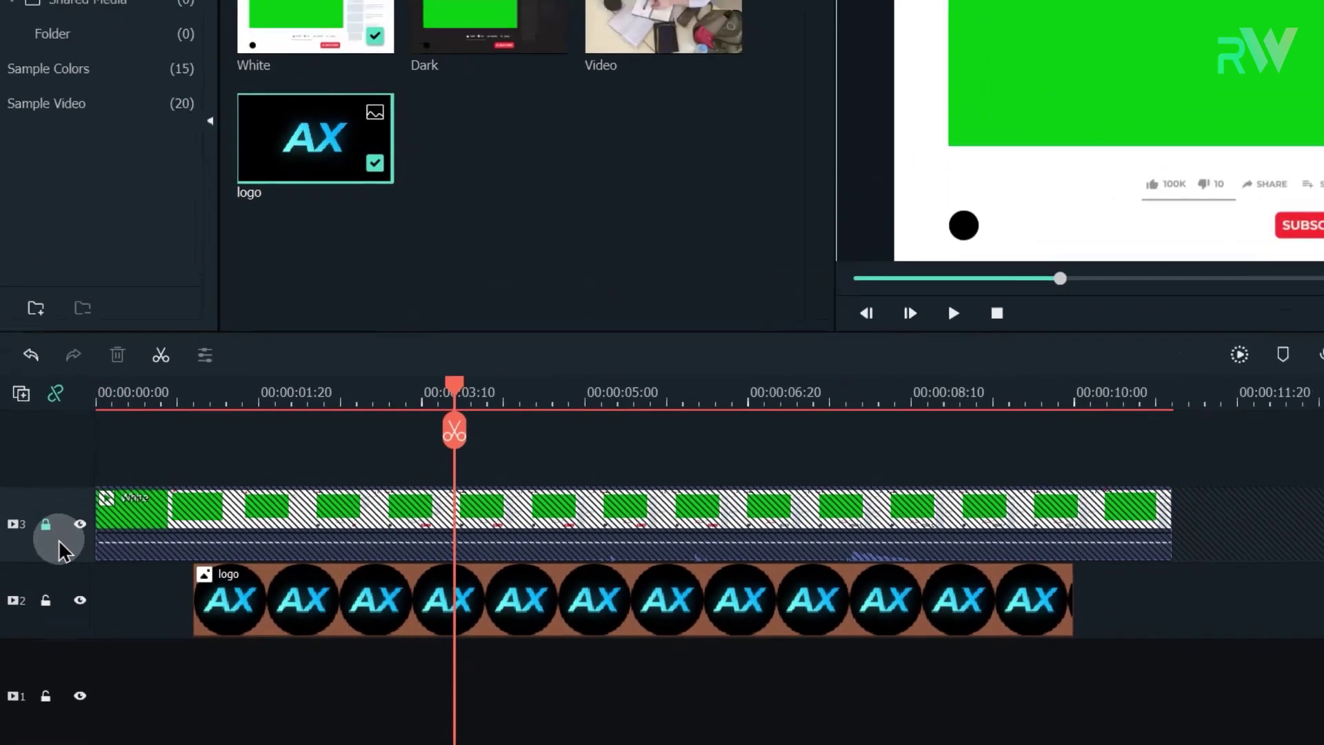
{"action": "double_click", "coordinate": [1313, 122]}
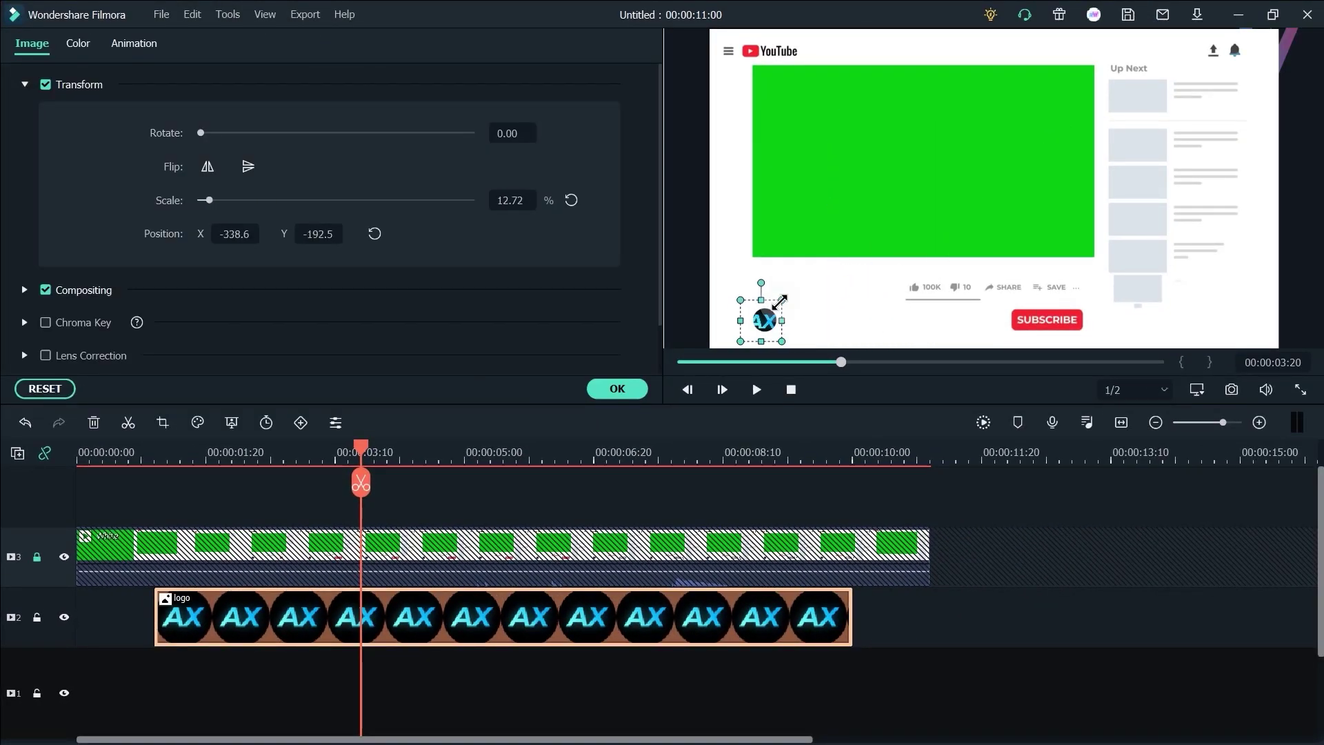
Add the Video footage to the bottom track and trim back its end
{"action": "left_click", "coordinate": [617, 388]}
{"action": "left_click_drag", "start_coordinate": [526, 149], "coordinate": [92, 679]}
{"action": "left_click_drag", "start_coordinate": [849, 657], "coordinate": [792, 648]}
{"action": "left_click", "coordinate": [1122, 422]}
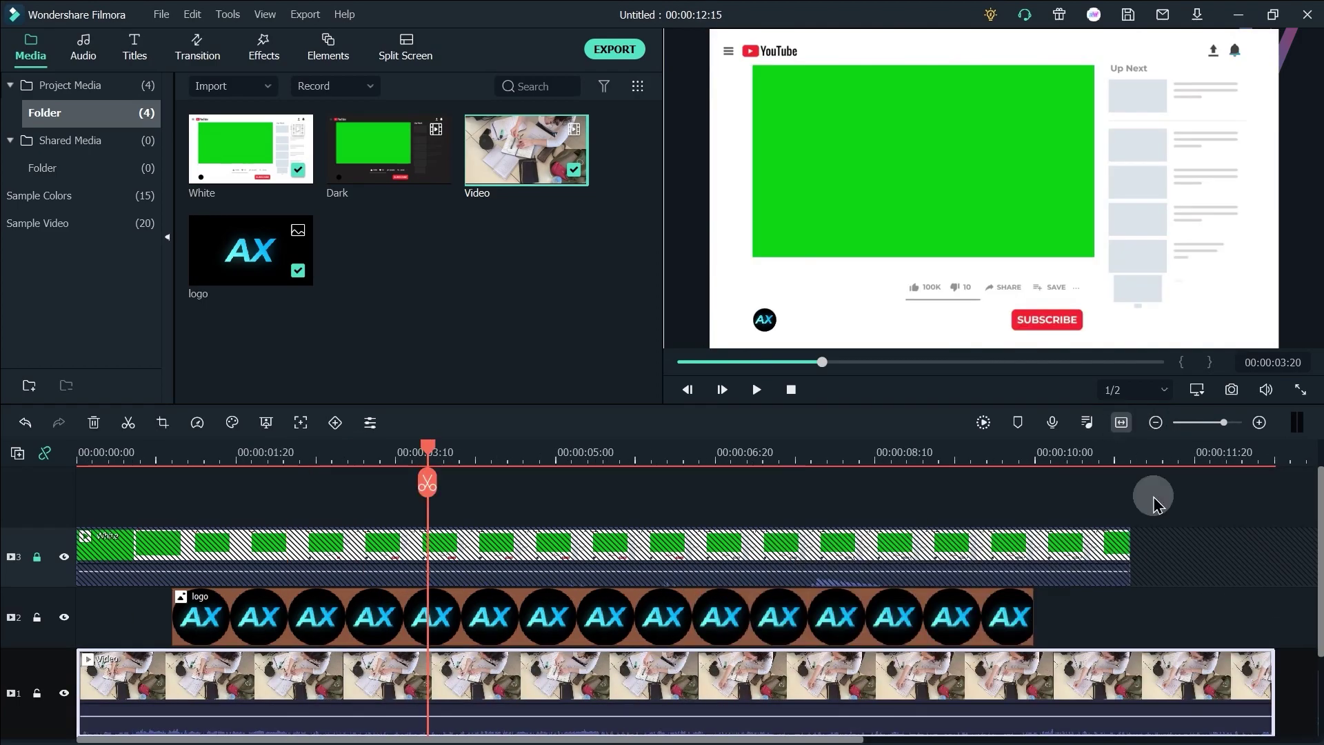
Unlock the template track and turn on Chroma Key in the White clip's properties
{"action": "left_click", "coordinate": [37, 537]}
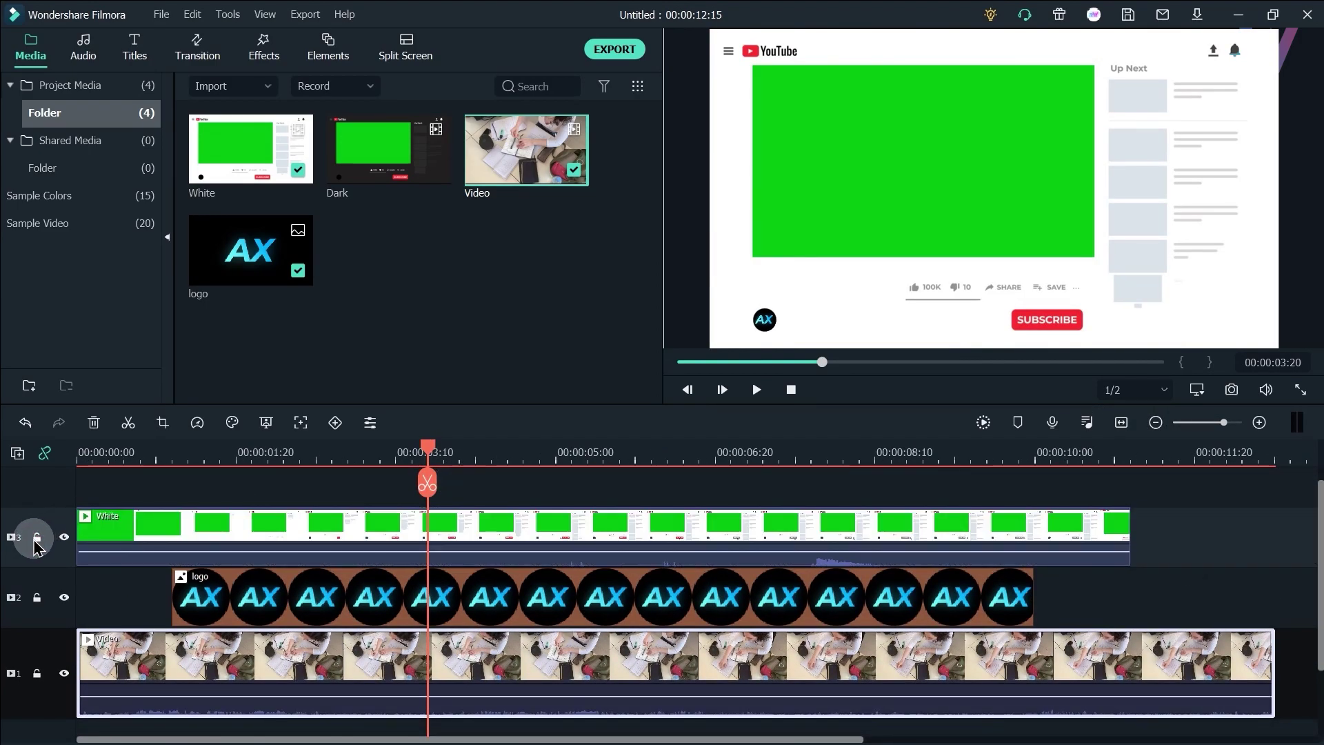
{"action": "left_click", "coordinate": [613, 531]}
{"action": "right_click", "coordinate": [624, 528]}
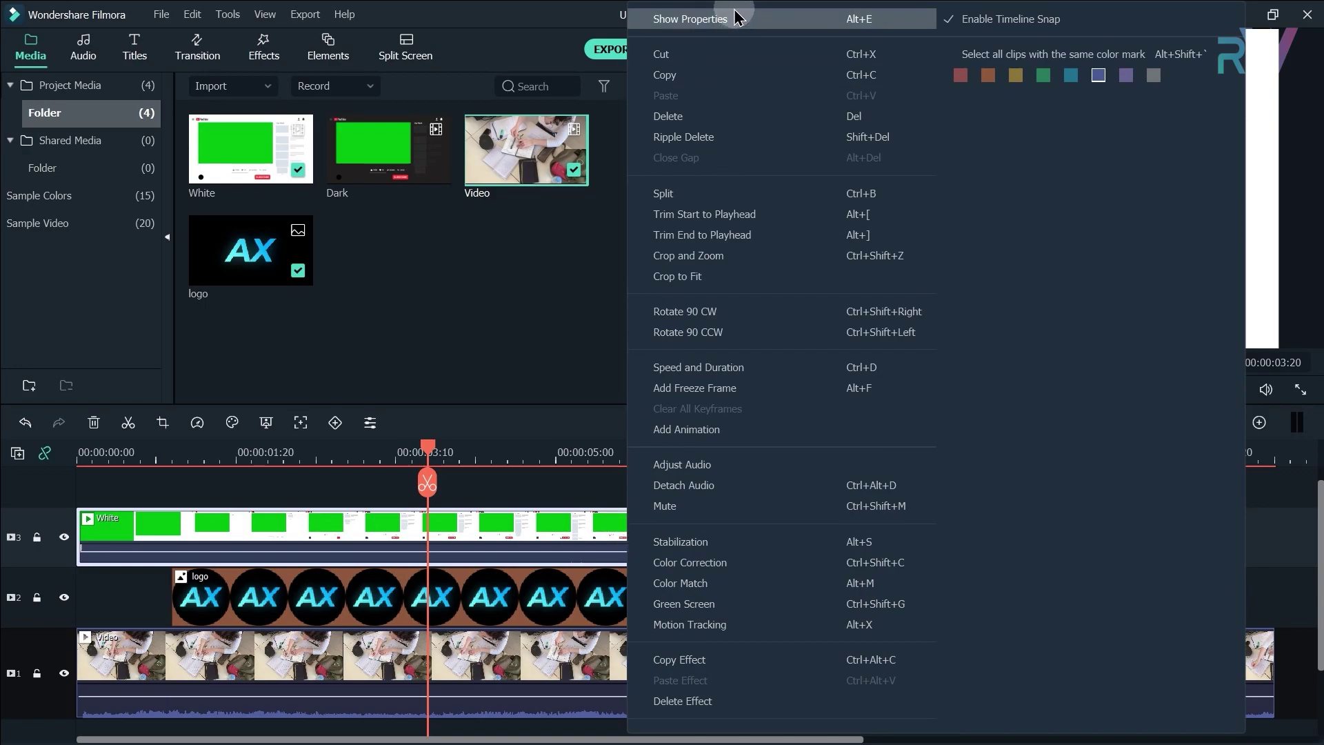
{"action": "left_click", "coordinate": [717, 21]}
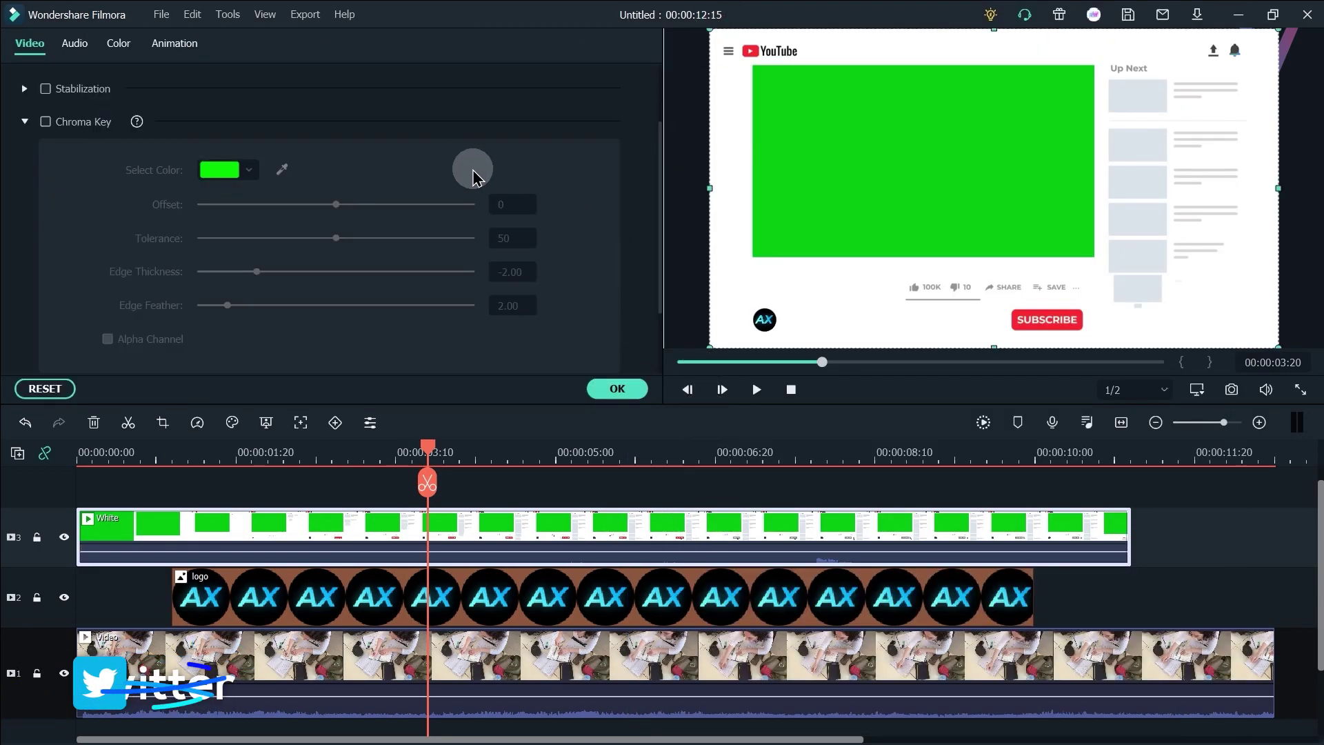
{"action": "scroll", "coordinate": [446, 168], "scroll_direction": "up", "scroll_amount": 2}
{"action": "left_click", "coordinate": [29, 215]}
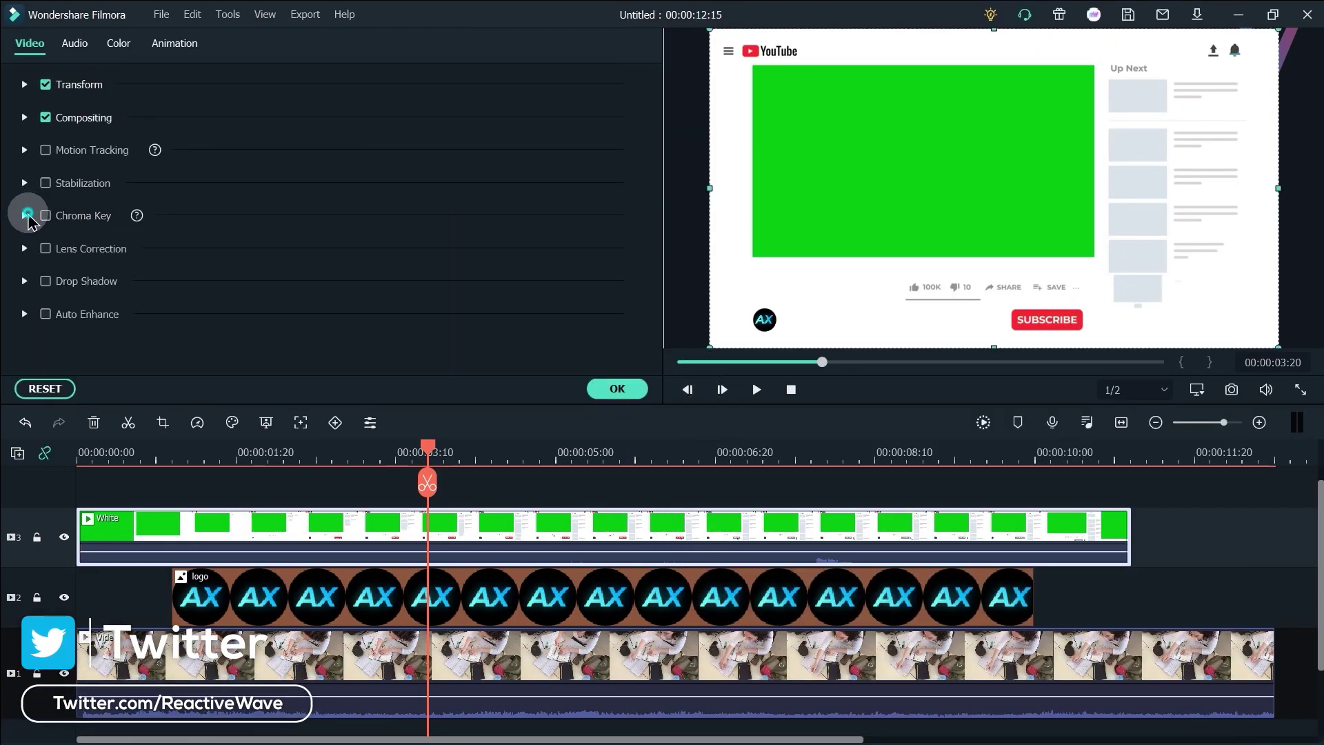
{"action": "left_click", "coordinate": [25, 215]}
{"action": "left_click", "coordinate": [46, 215]}
Set the key Offset to 1 and Edge Feather to 0, then confirm
{"action": "scroll", "coordinate": [362, 204], "scroll_direction": "down", "scroll_amount": 2}
{"action": "scroll", "coordinate": [362, 204], "scroll_direction": "down", "scroll_amount": 1}
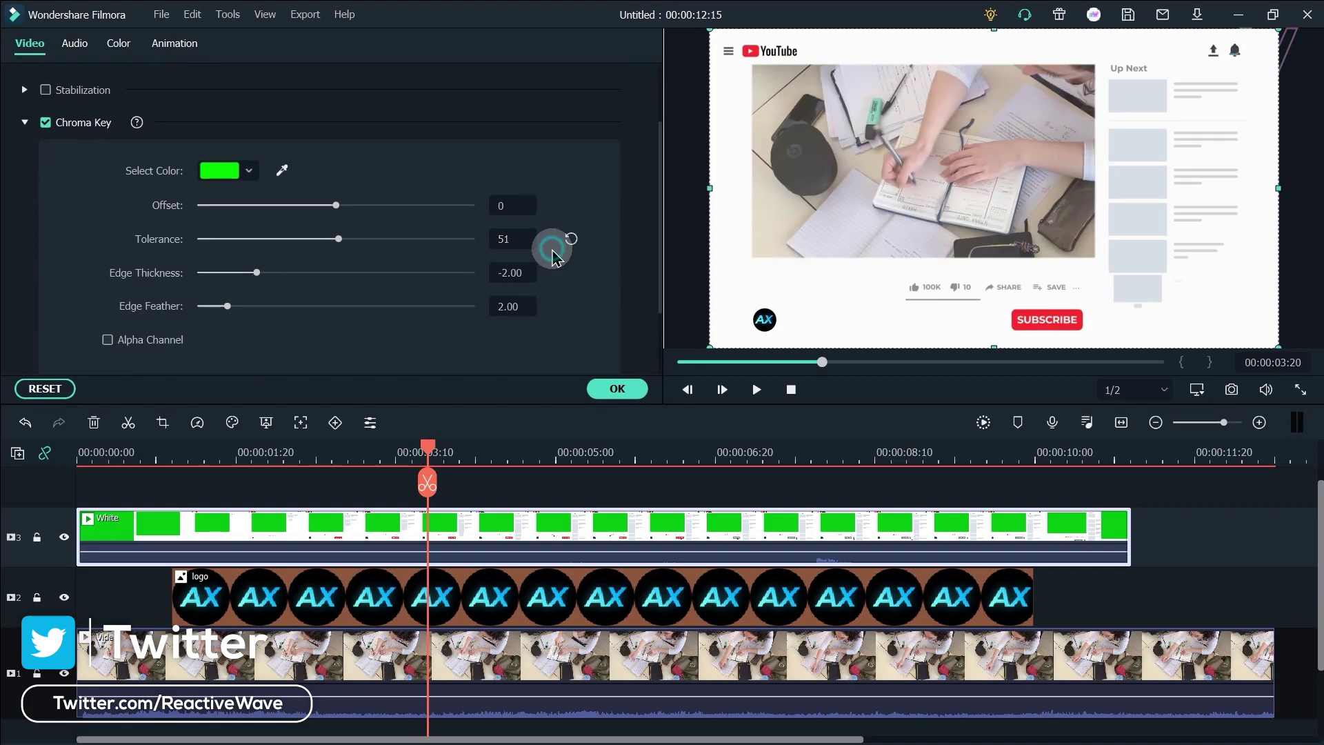
{"action": "left_click", "coordinate": [562, 196]}
{"action": "left_click_drag", "start_coordinate": [227, 305], "coordinate": [175, 306]}
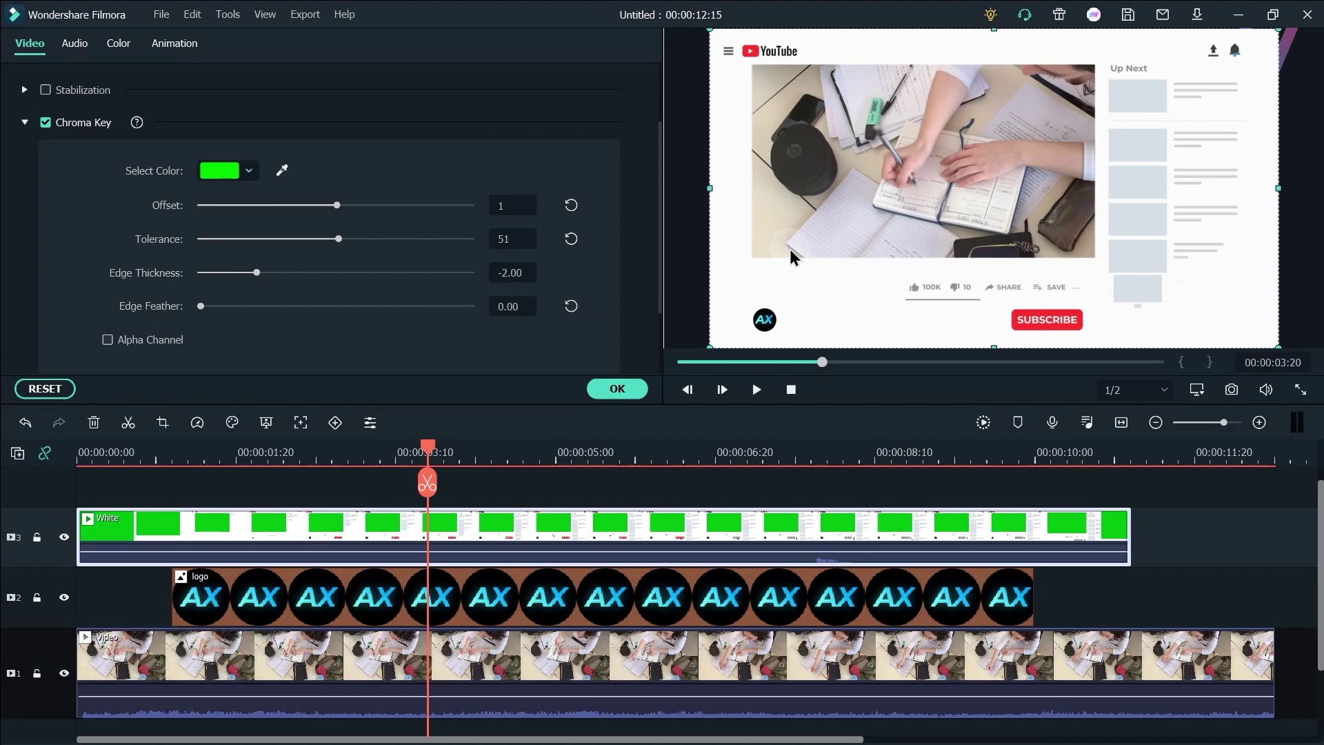
{"action": "left_click", "coordinate": [618, 389]}
Select the Video footage and move the playhead back to about one second
{"action": "left_click", "coordinate": [617, 648]}
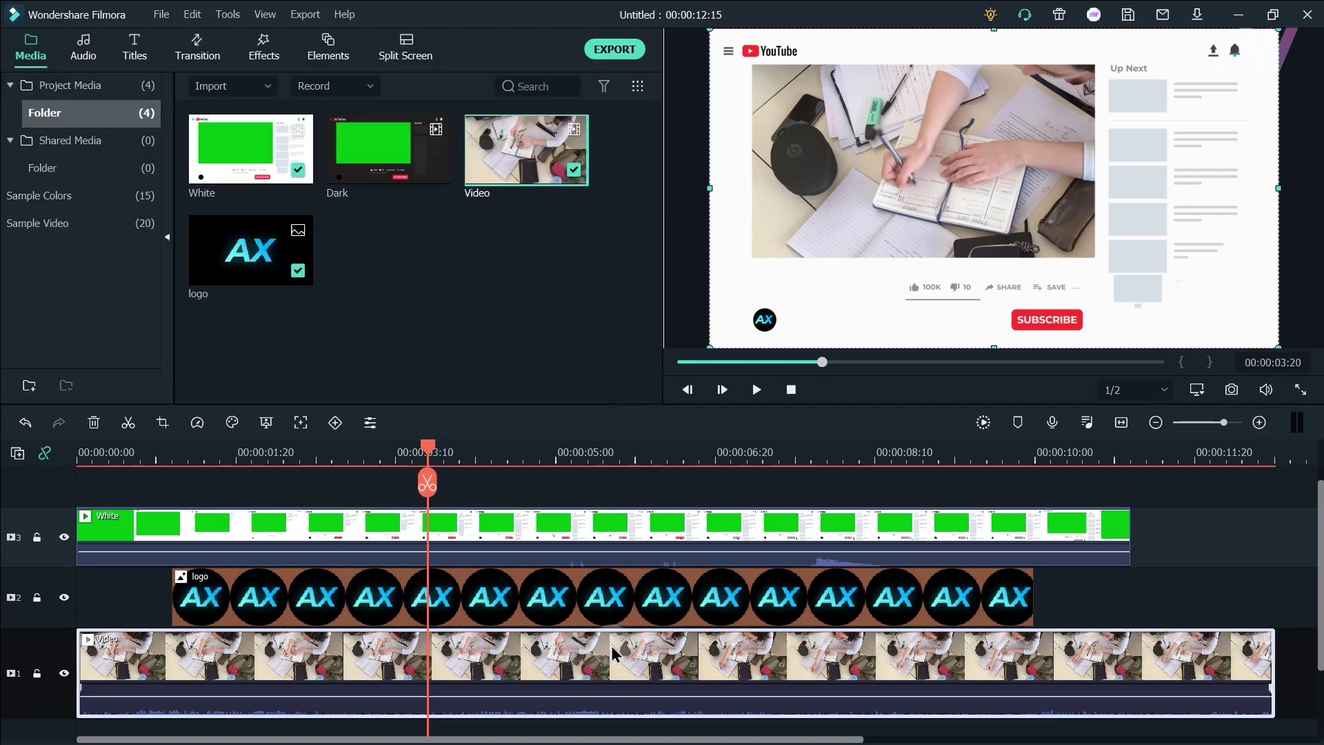
{"action": "scroll", "coordinate": [606, 655], "scroll_direction": "down", "scroll_amount": 1}
{"action": "left_click_drag", "start_coordinate": [428, 452], "coordinate": [180, 452]}
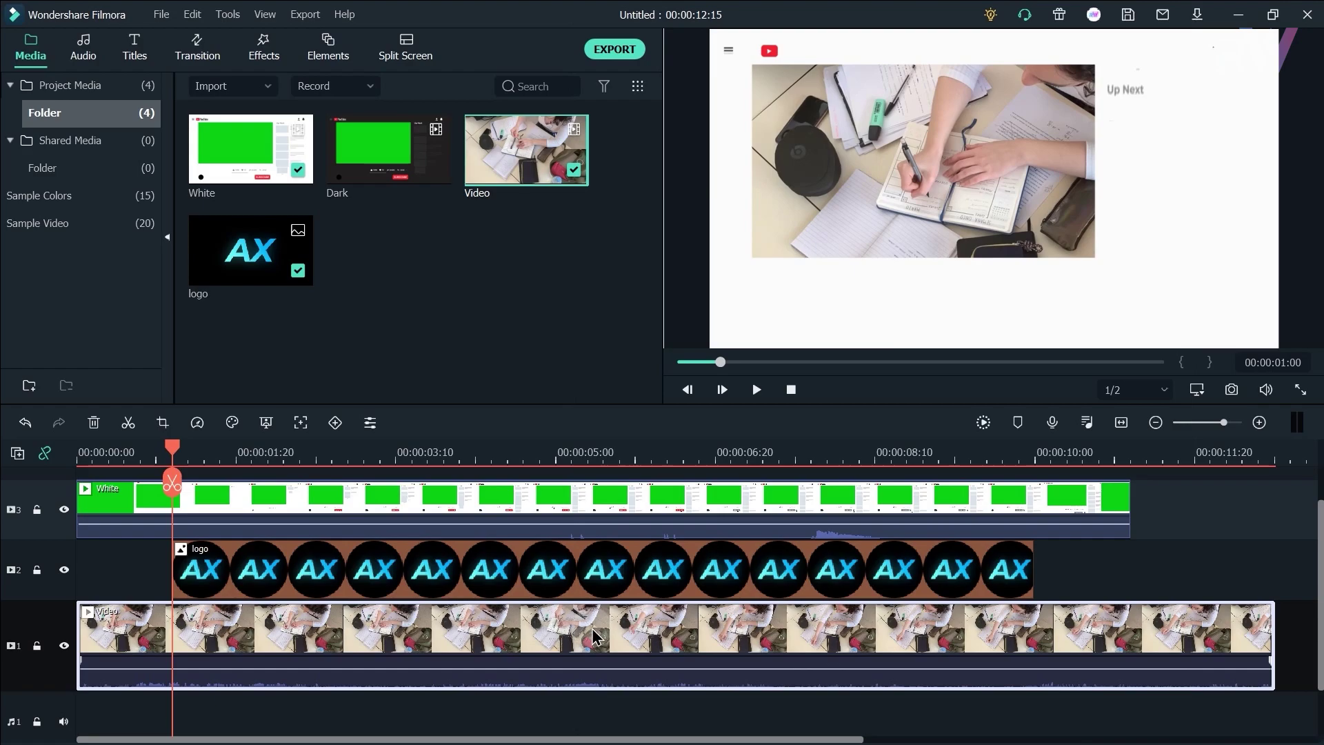
Open the Video clip's custom animation, try a shrink keyframe, then undo it
{"action": "double_click", "coordinate": [594, 636]}
{"action": "right_click", "coordinate": [594, 635]}
{"action": "left_click", "coordinate": [739, 30]}
{"action": "left_click", "coordinate": [24, 123]}
{"action": "left_click", "coordinate": [172, 43]}
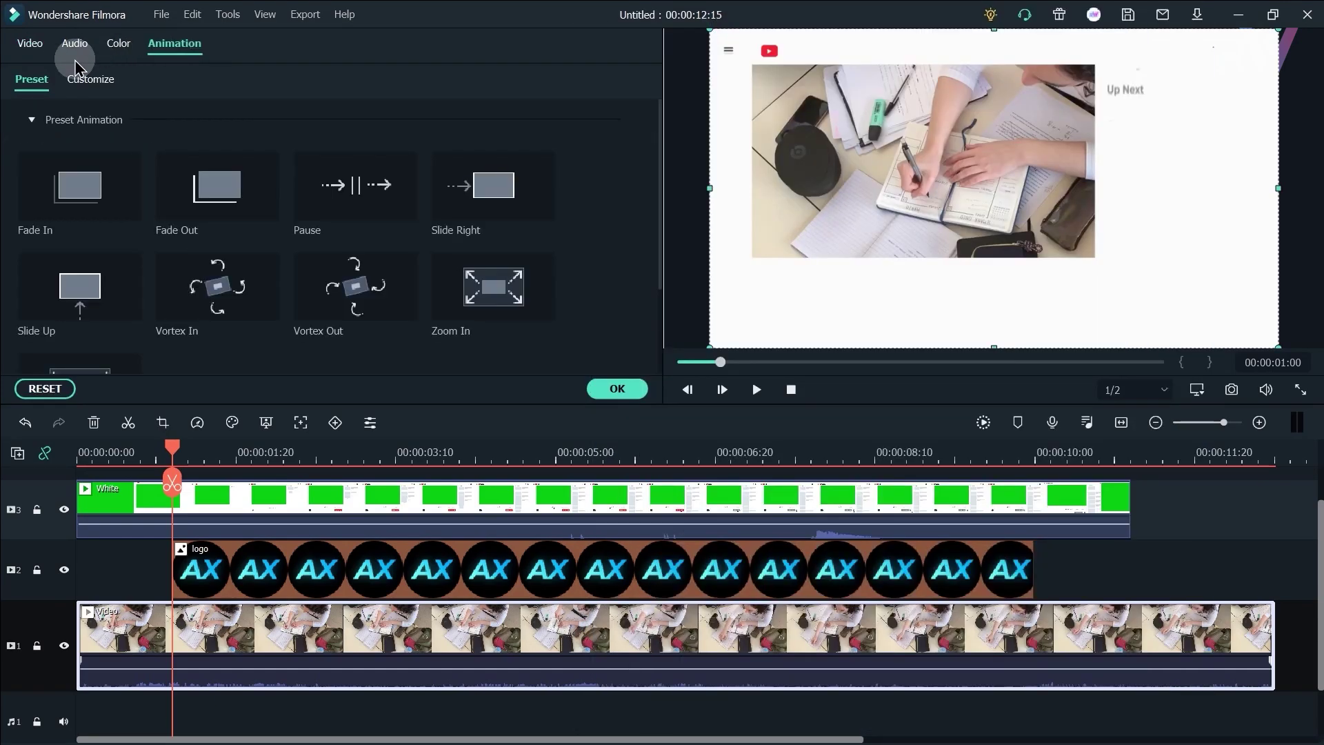
{"action": "left_click", "coordinate": [89, 82]}
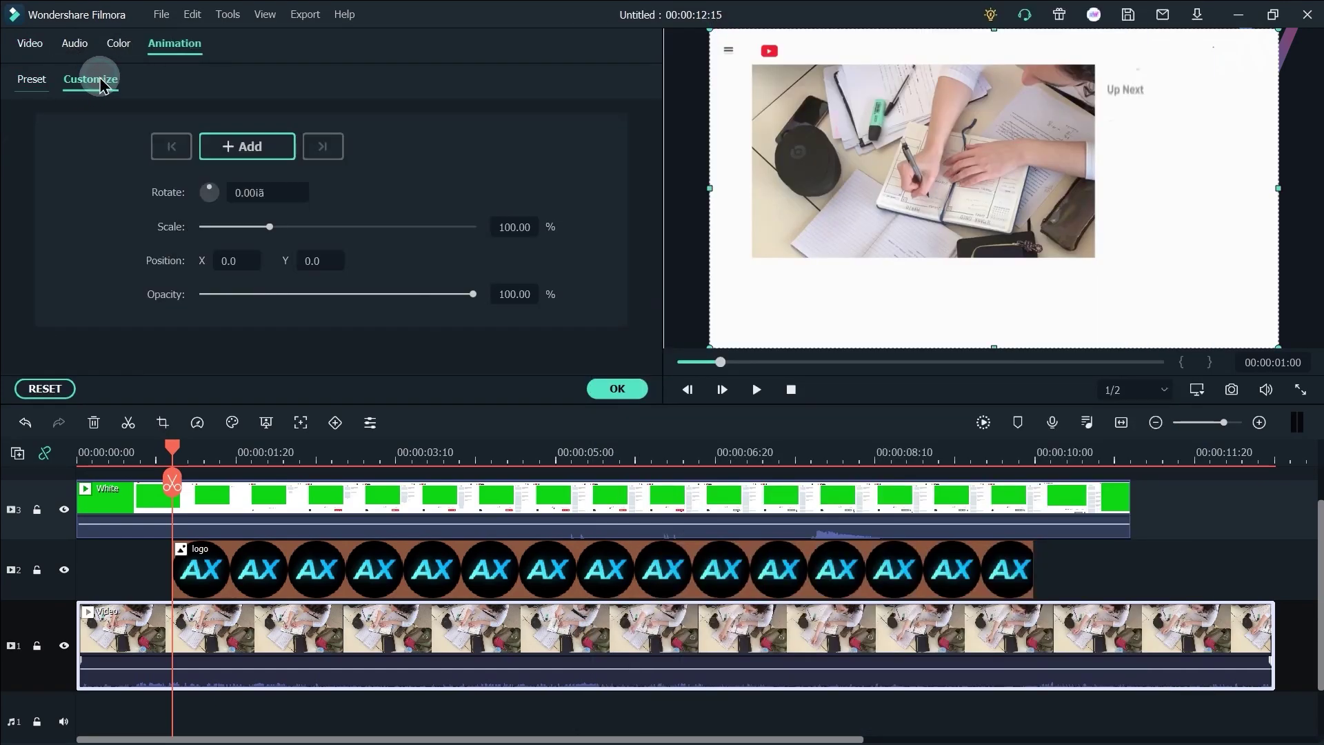
{"action": "left_click", "coordinate": [245, 147]}
{"action": "left_click_drag", "start_coordinate": [262, 233], "coordinate": [235, 236]}
{"action": "key", "text": "ctrl+z"}
{"action": "key", "text": "ctrl+z"}
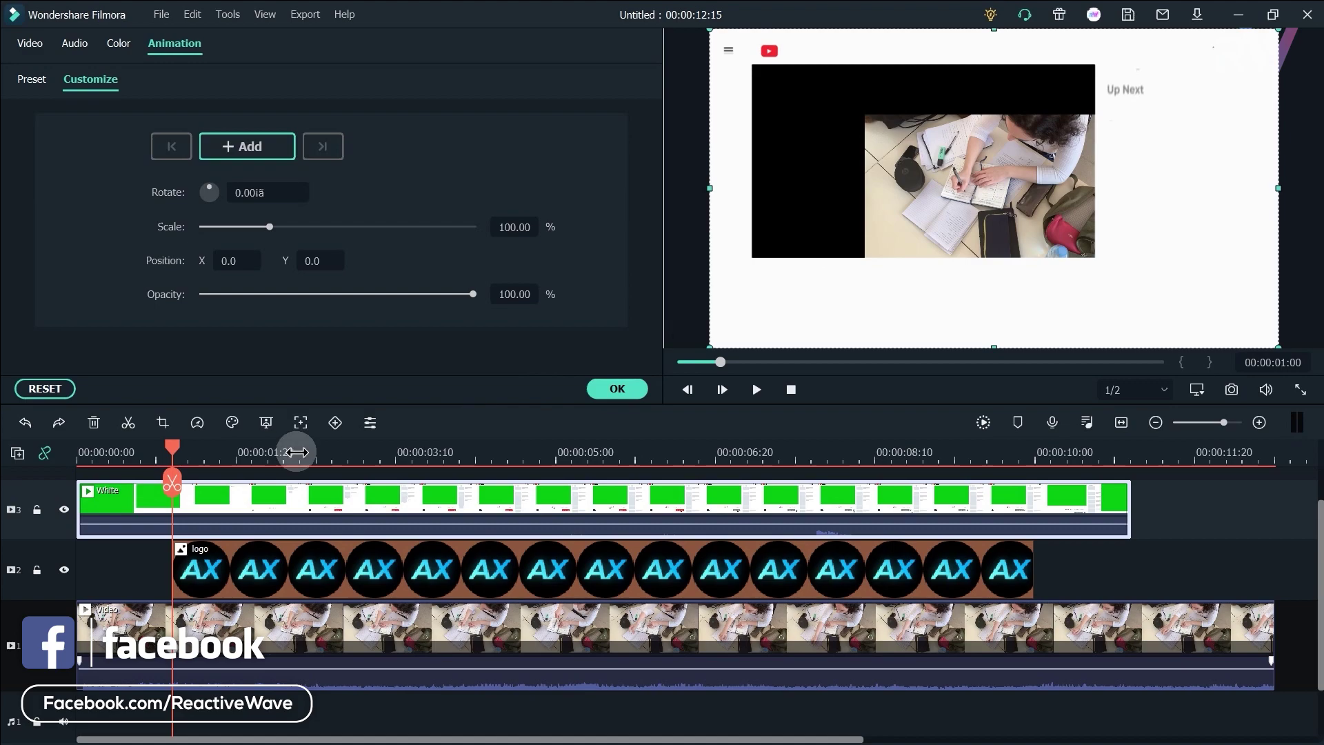
With the template locked, fit the footage into the player area at Scale 65
{"action": "left_click", "coordinate": [38, 514]}
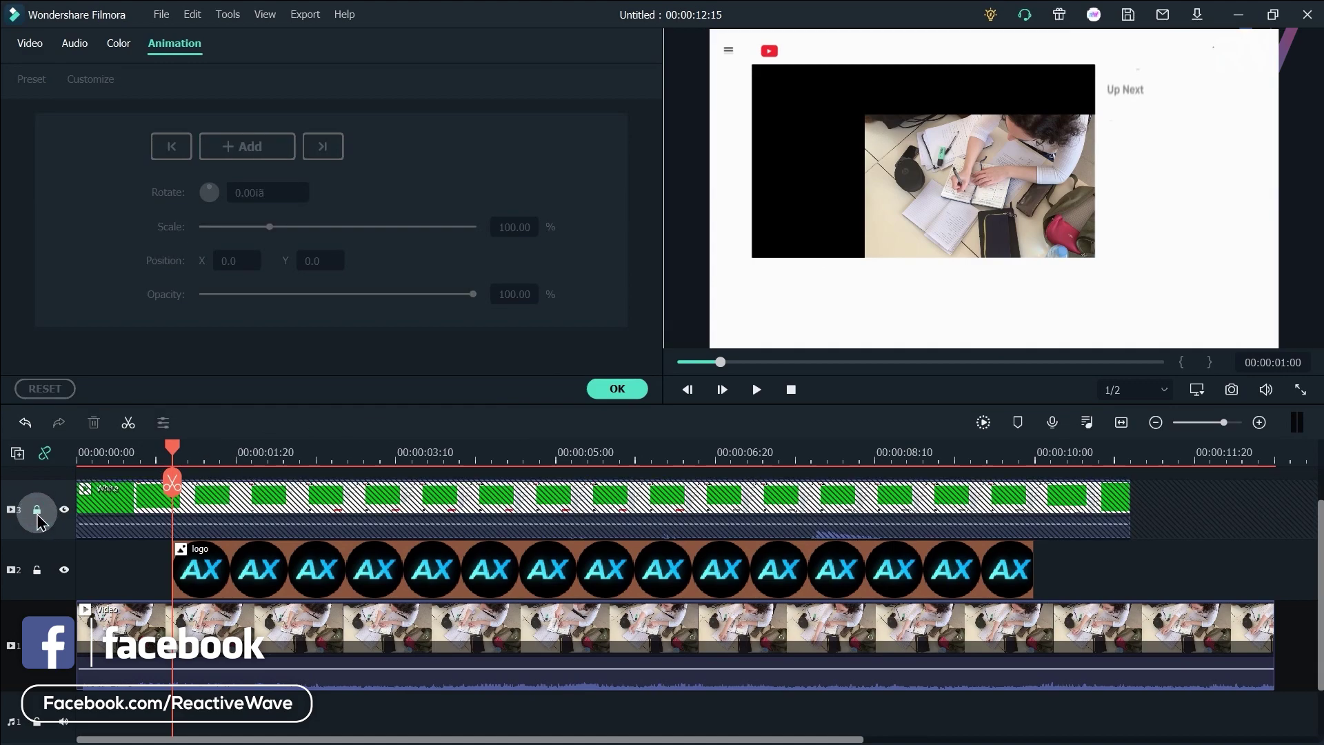
{"action": "left_click", "coordinate": [299, 629]}
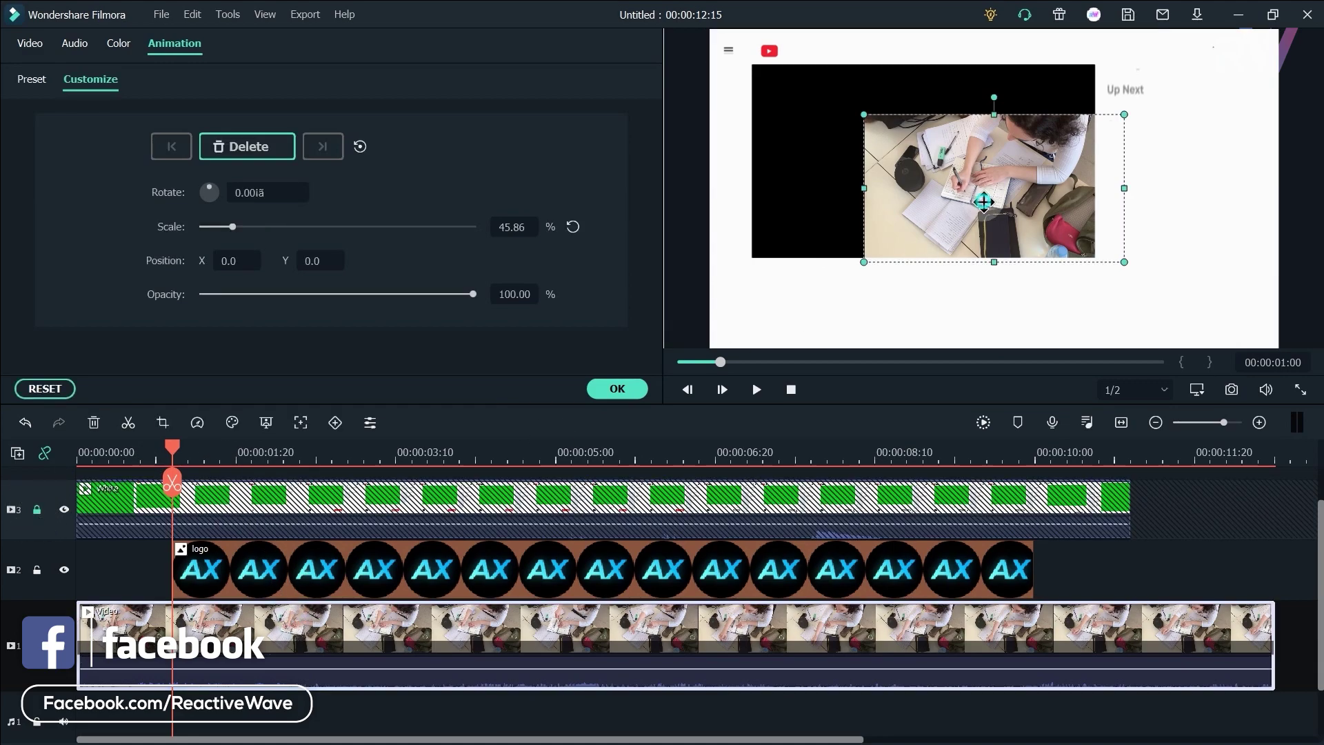
{"action": "left_click_drag", "start_coordinate": [983, 201], "coordinate": [877, 140]}
{"action": "left_click_drag", "start_coordinate": [1011, 215], "coordinate": [1094, 237]}
{"action": "left_click", "coordinate": [509, 233]}
{"action": "type", "text": "65"}
{"action": "key", "text": "Return"}
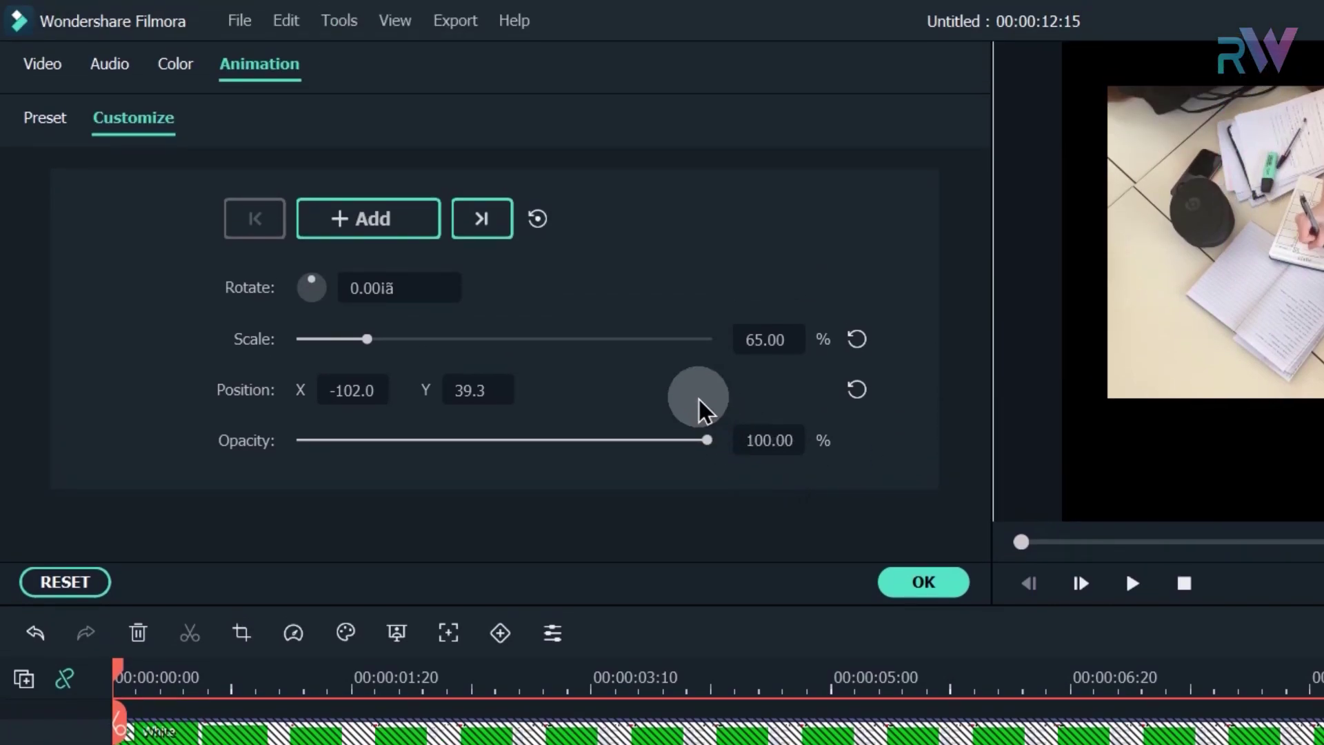
Keyframe full size and centred position at the clip start, confirm, and play the zoom
{"action": "left_click", "coordinate": [857, 341]}
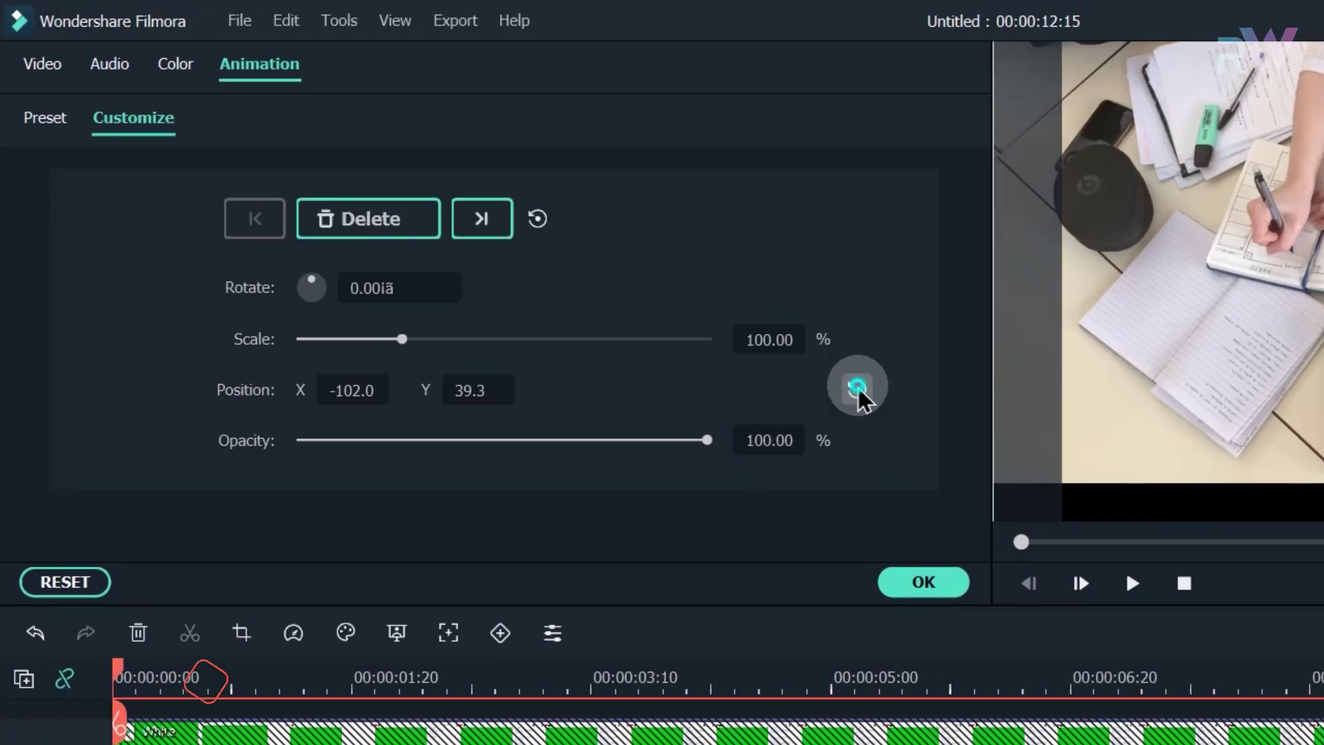
{"action": "left_click", "coordinate": [858, 388]}
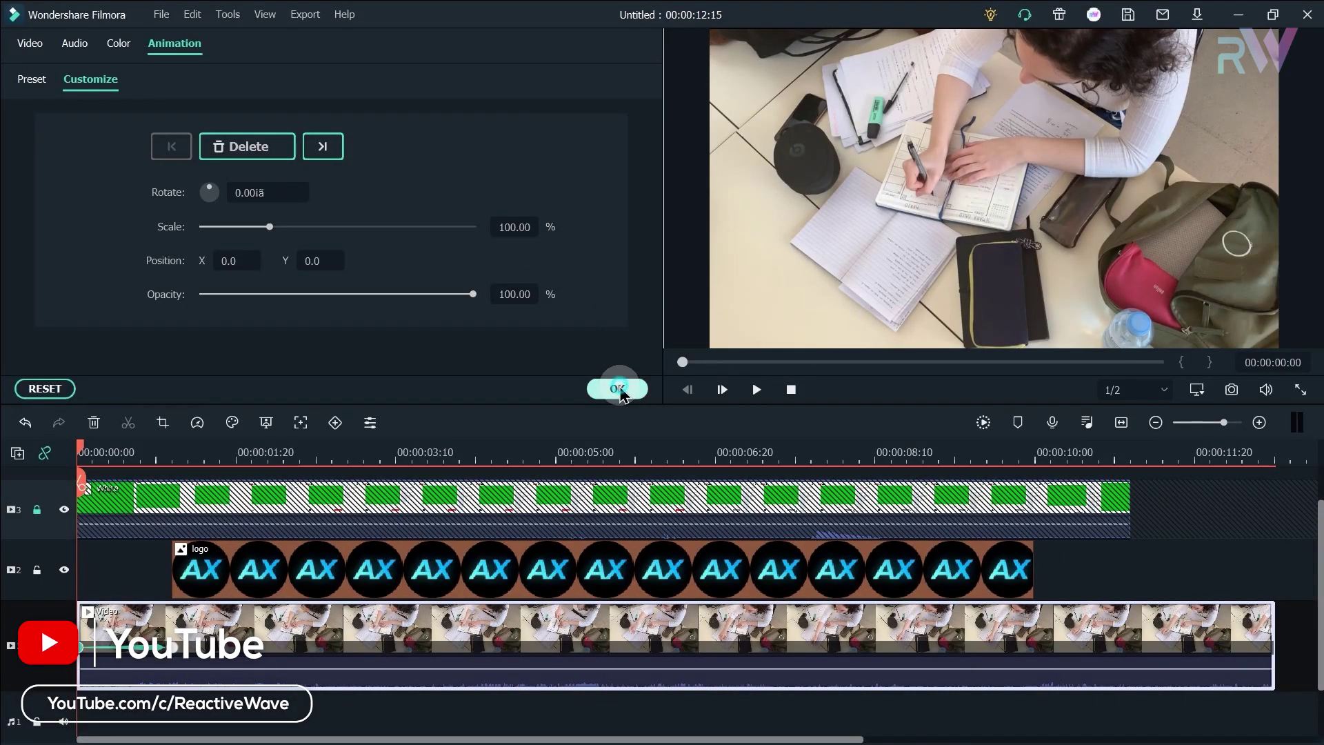
{"action": "left_click", "coordinate": [619, 388]}
{"action": "left_click", "coordinate": [756, 389]}
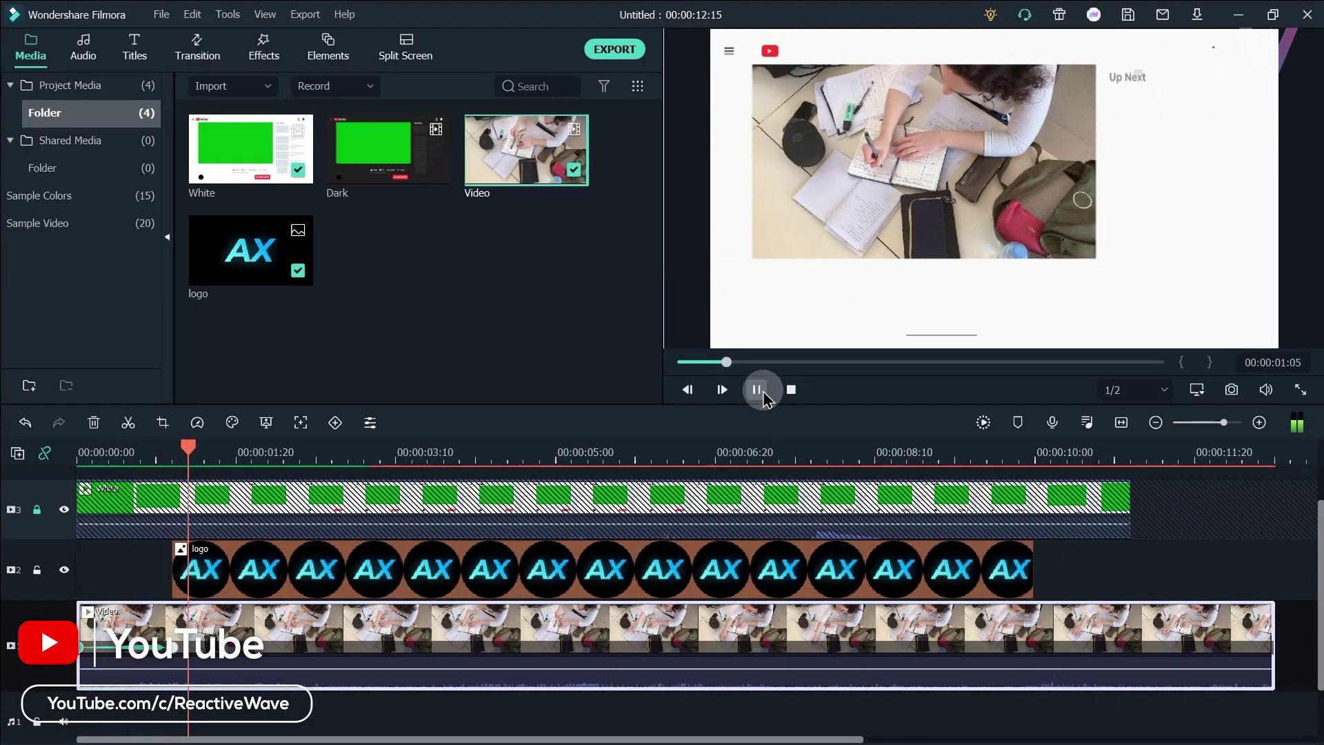
Add an 11-second keyframe returning the footage to full size and centred position
{"action": "left_click", "coordinate": [756, 390]}
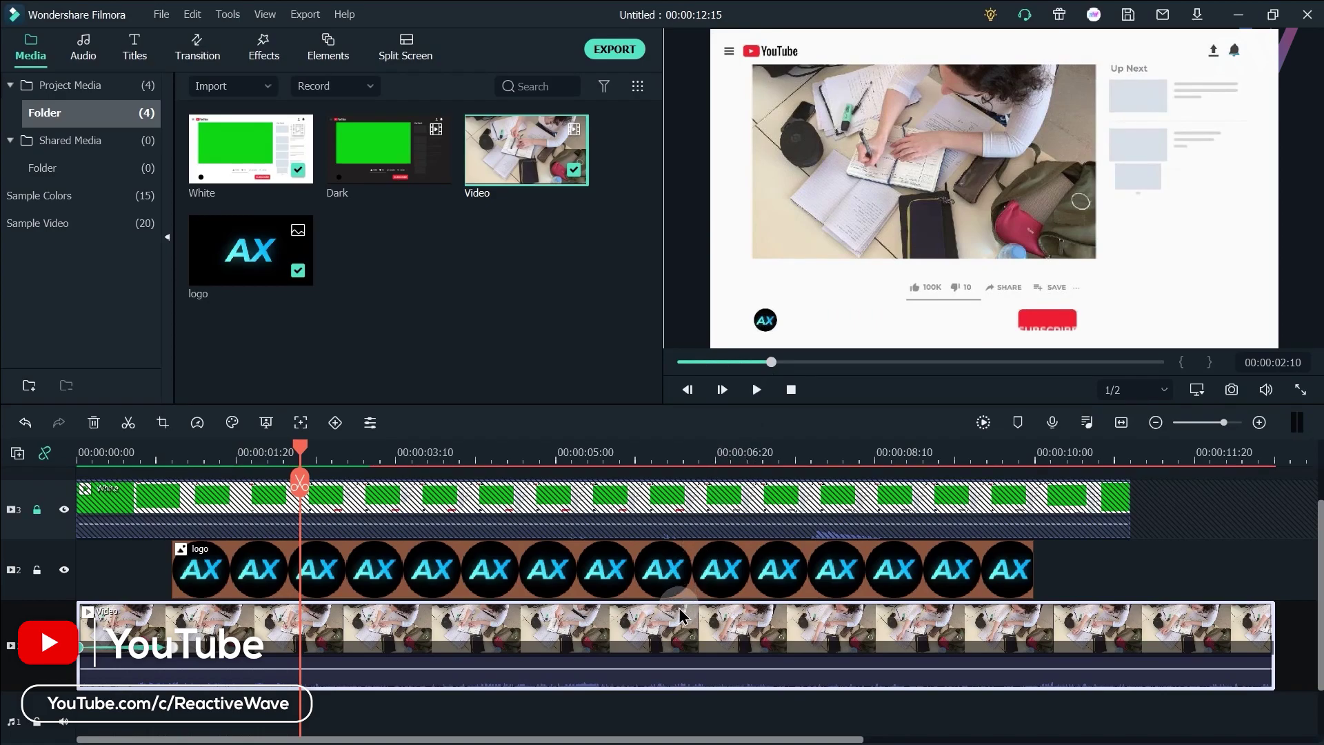
{"action": "left_click", "coordinate": [1032, 455]}
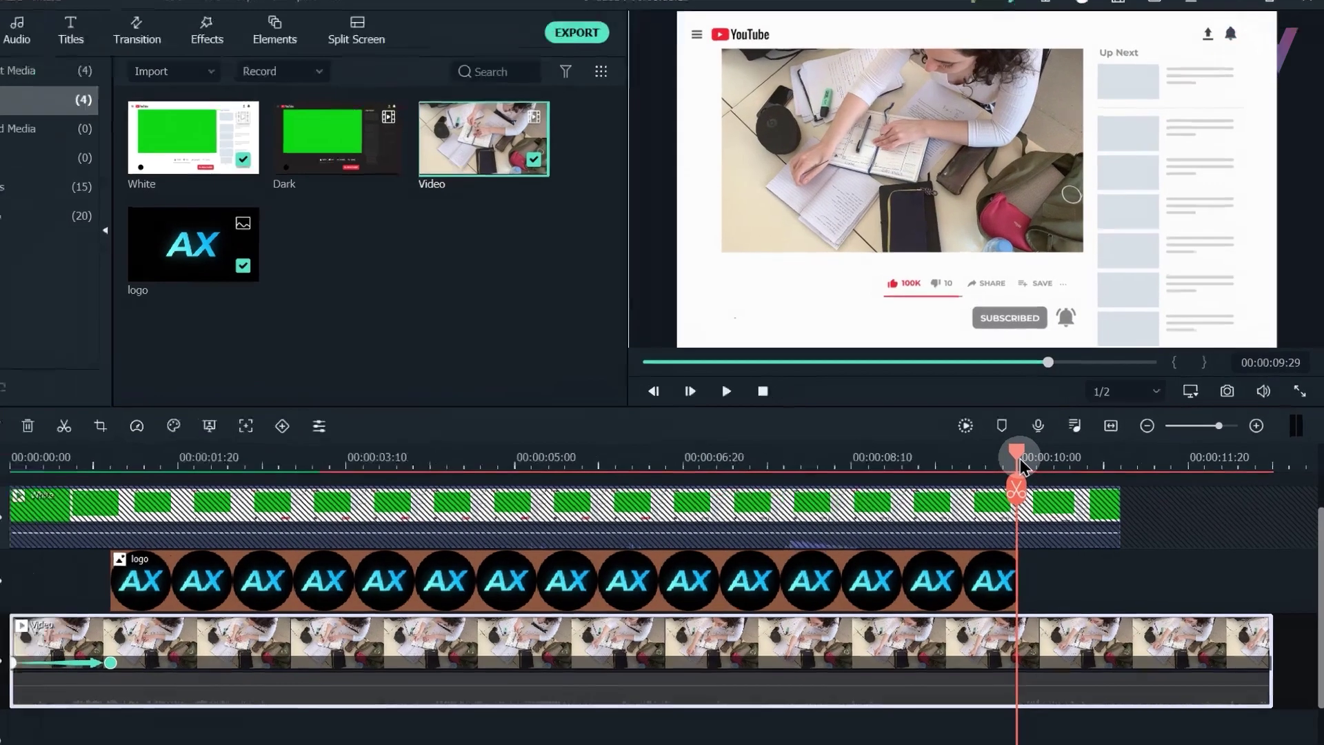
{"action": "left_click", "coordinate": [1027, 463]}
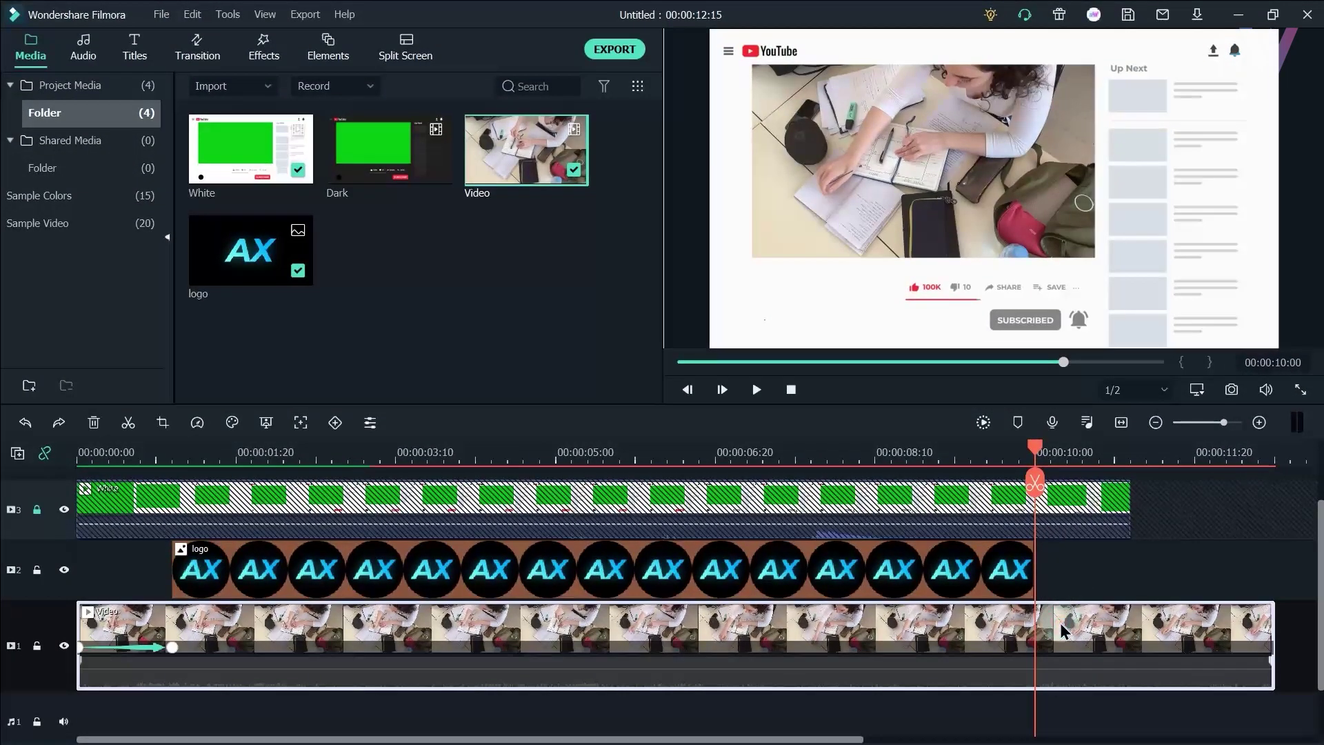
{"action": "double_click", "coordinate": [1062, 631]}
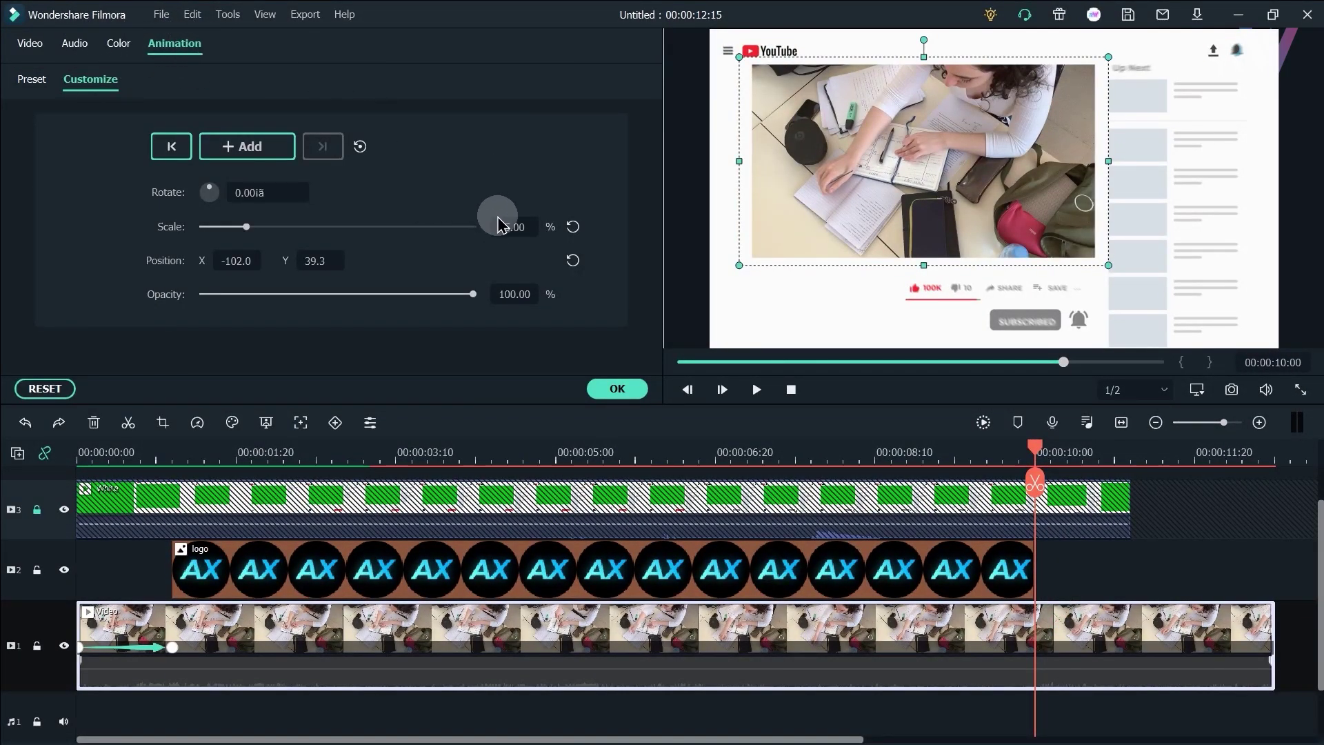
{"action": "left_click_drag", "start_coordinate": [1046, 461], "coordinate": [1134, 459]}
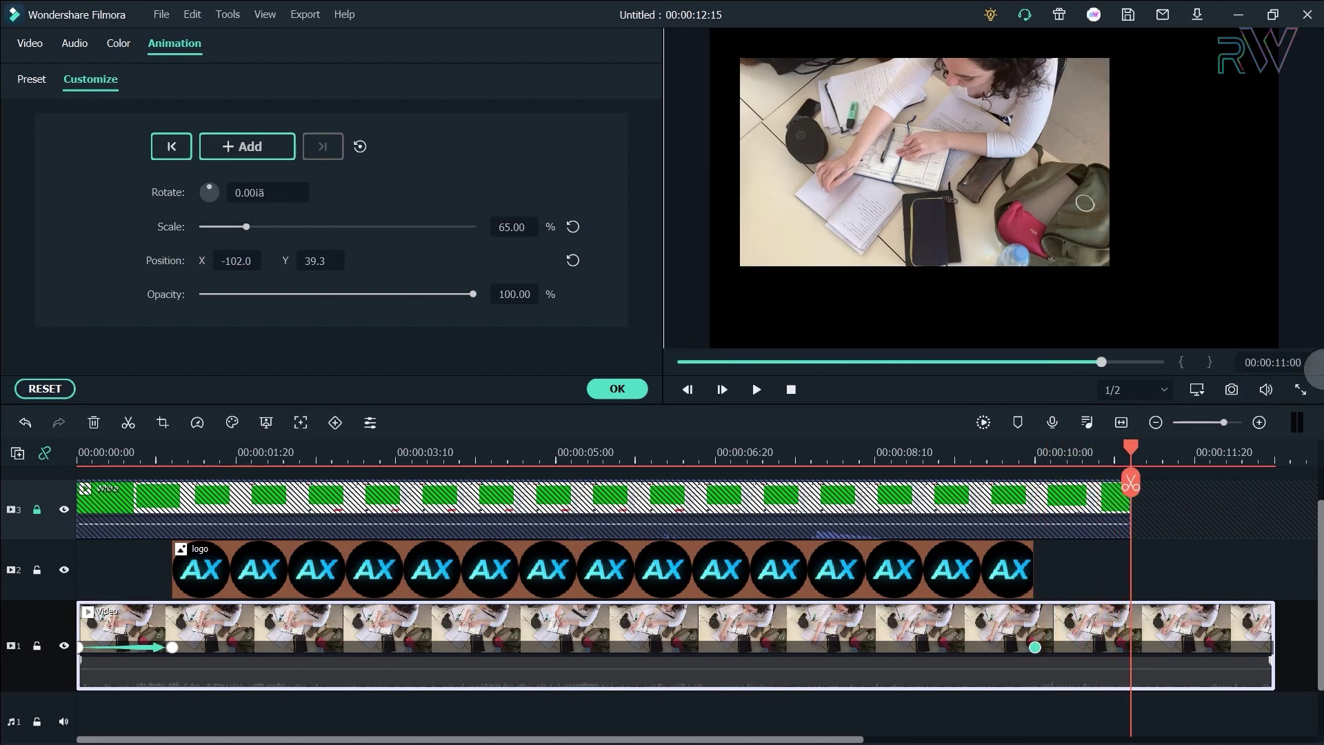
{"action": "left_click", "coordinate": [573, 227]}
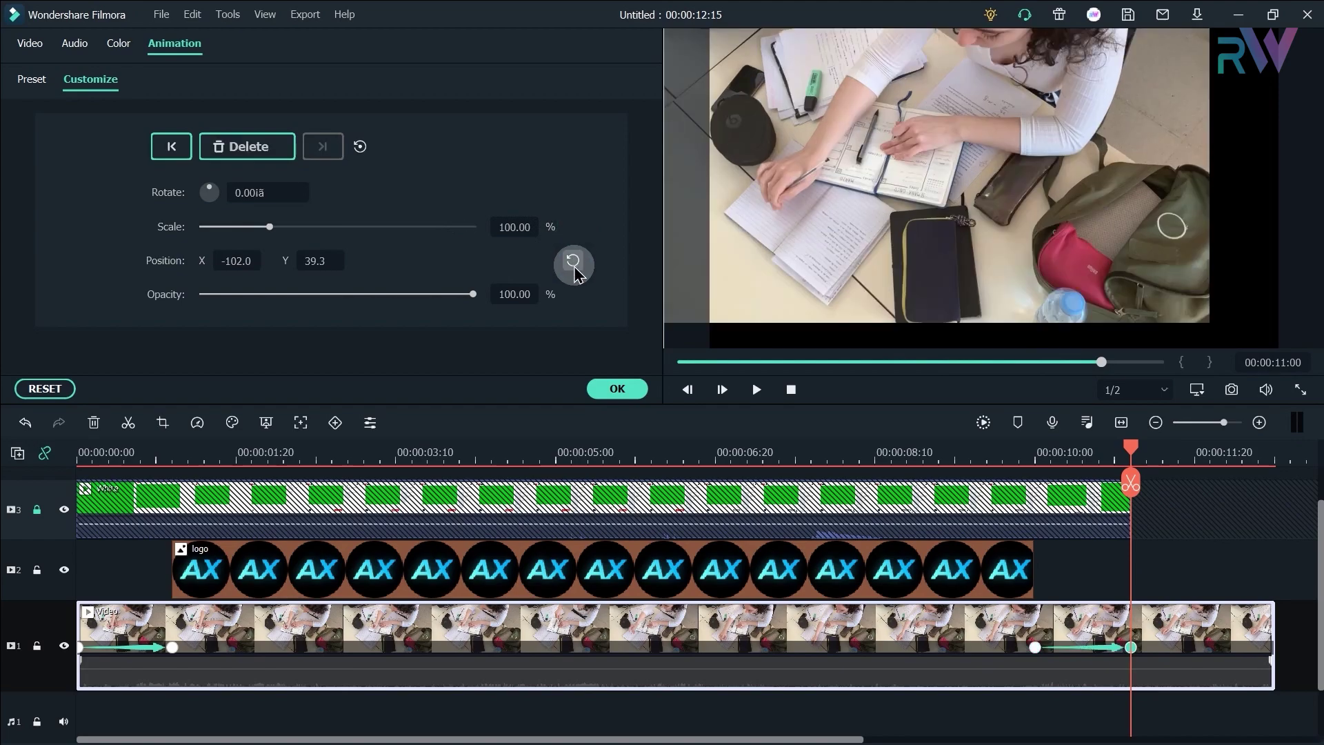
{"action": "left_click", "coordinate": [573, 262]}
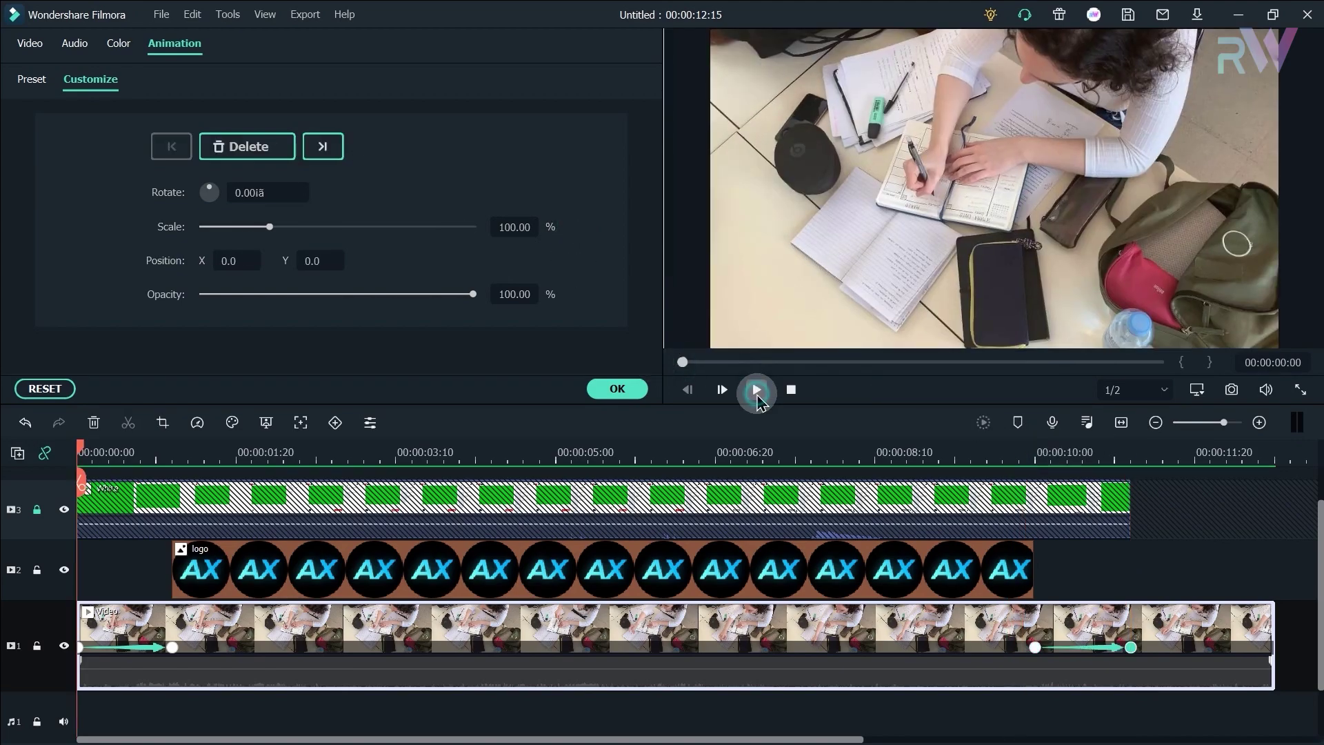
Play back the zoom animation, rewind to the start, and confirm the settings
{"action": "left_click", "coordinate": [757, 390]}
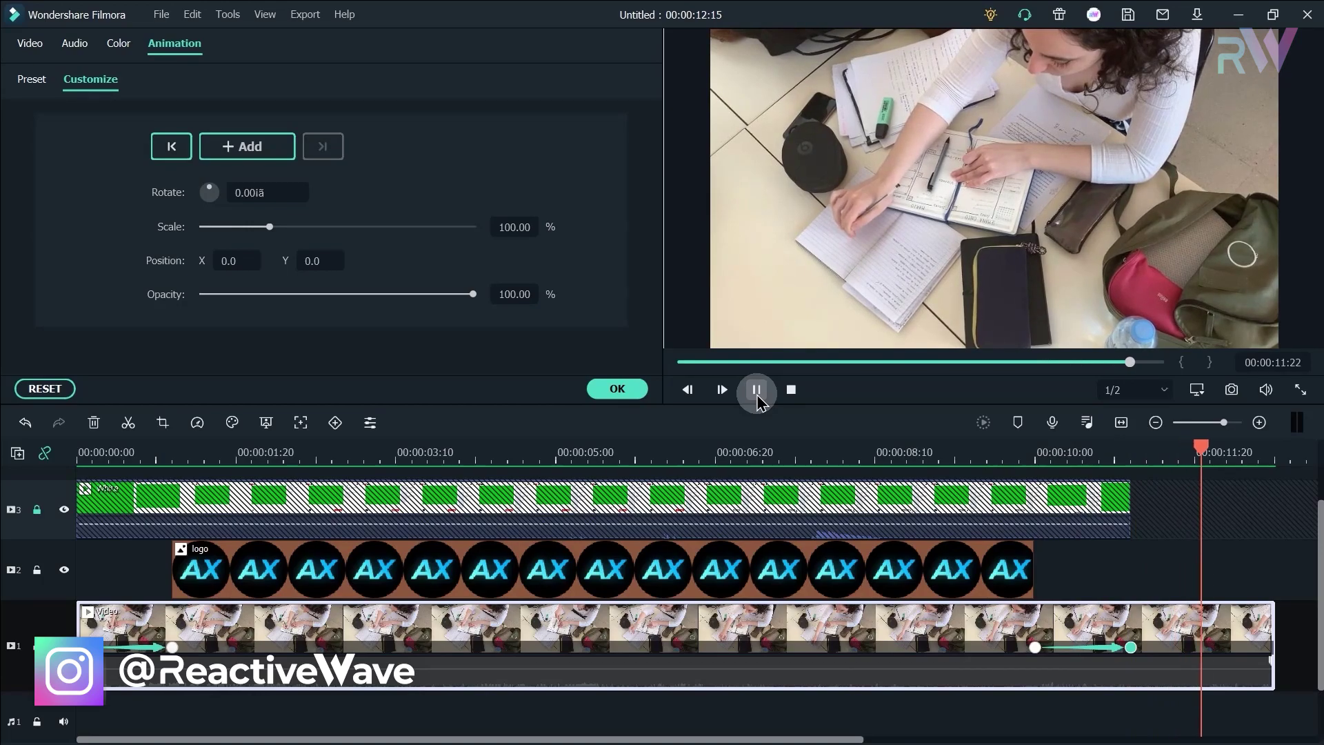
{"action": "left_click", "coordinate": [756, 390]}
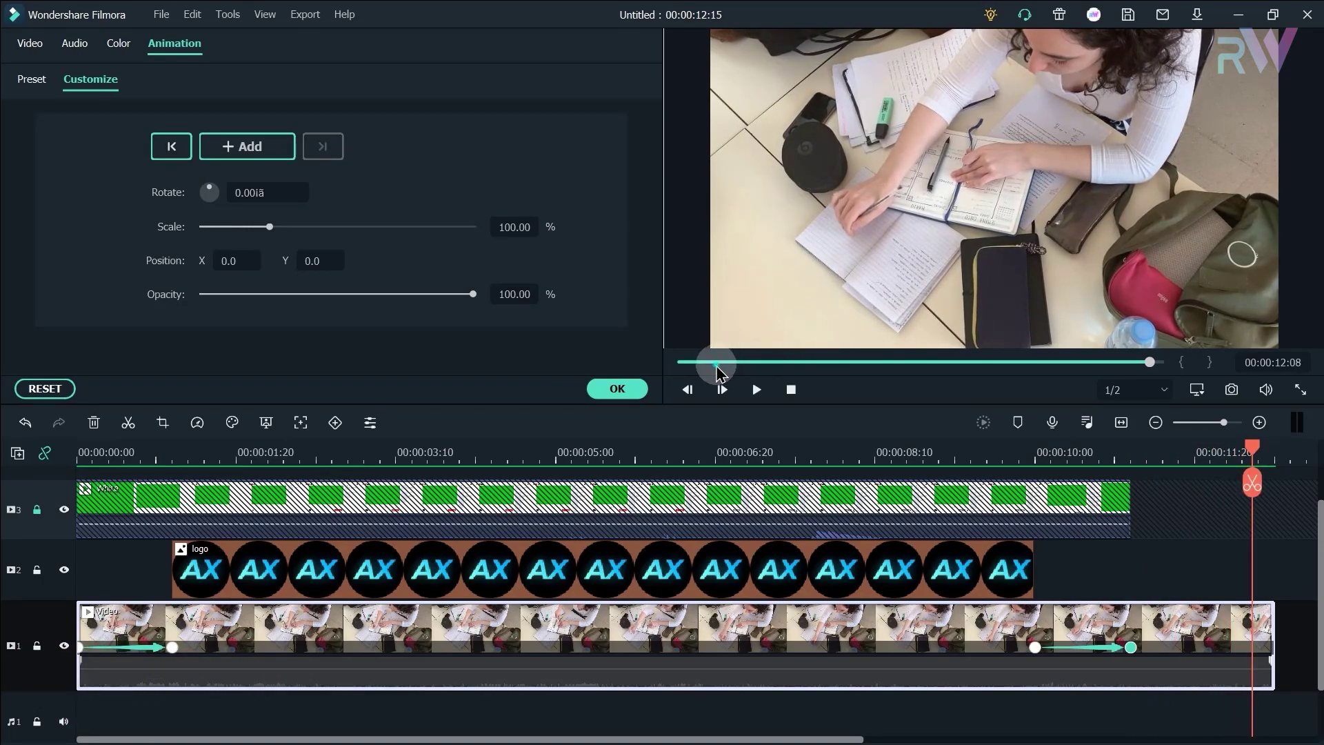
{"action": "left_click", "coordinate": [684, 362]}
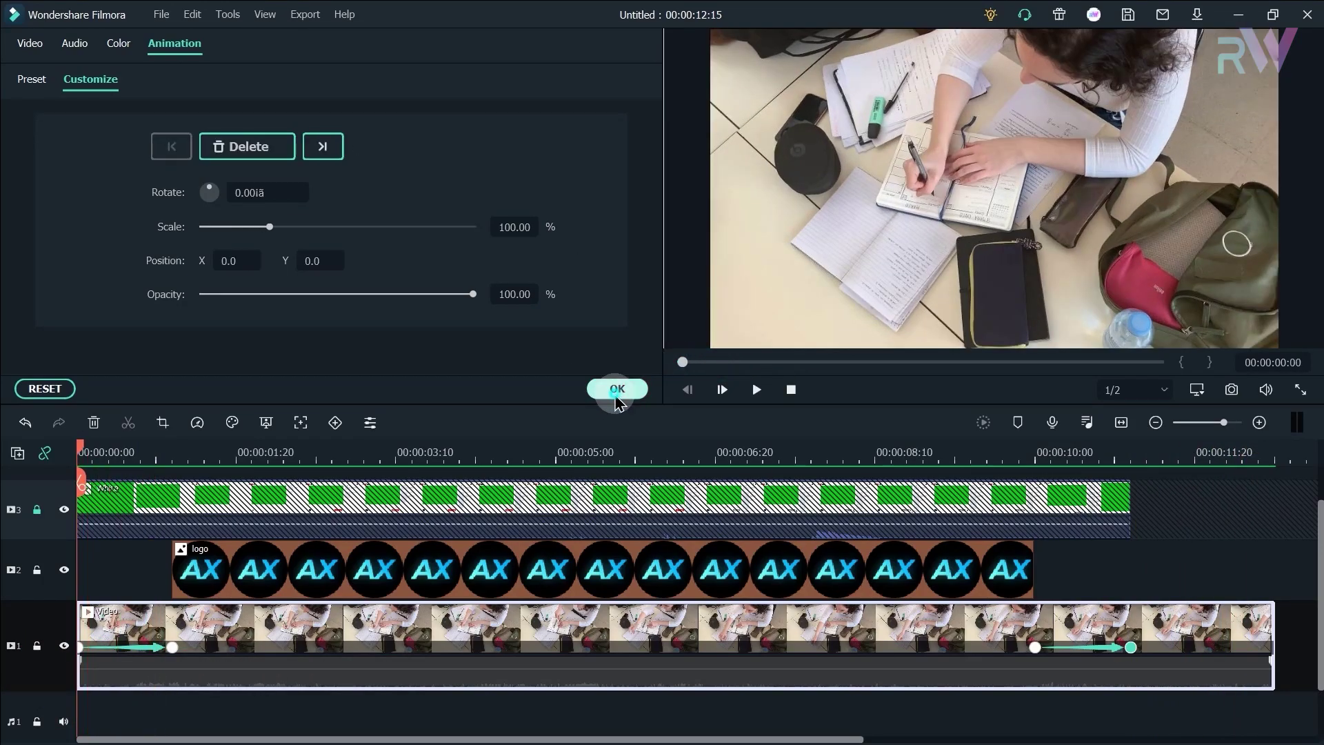
{"action": "left_click", "coordinate": [616, 396]}
{"action": "left_click", "coordinate": [585, 452]}
Add a Basic 6 title on a new track, extended to end with the logo clip
{"action": "left_click", "coordinate": [136, 55]}
{"action": "left_click_drag", "start_coordinate": [334, 117], "coordinate": [179, 487]}
{"action": "left_click", "coordinate": [221, 570]}
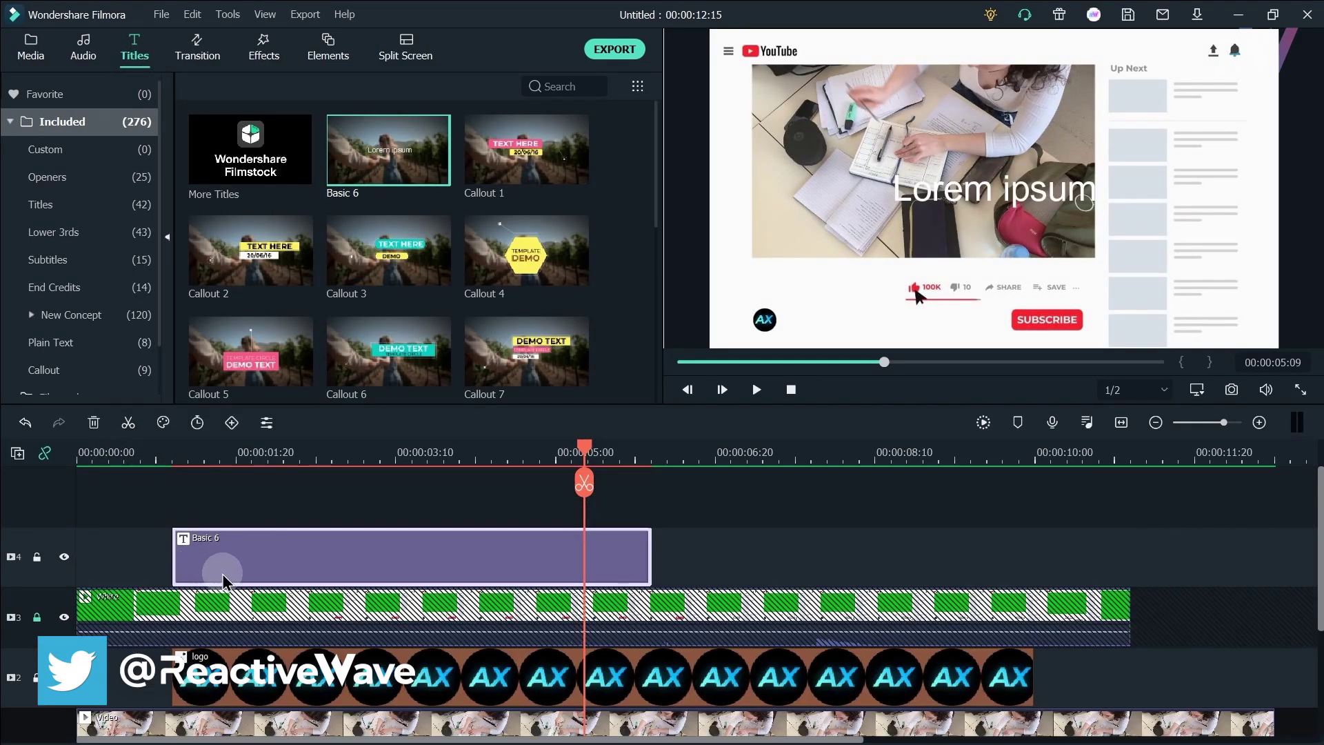
{"action": "left_click_drag", "start_coordinate": [651, 556], "coordinate": [1033, 551]}
{"action": "left_click", "coordinate": [172, 455]}
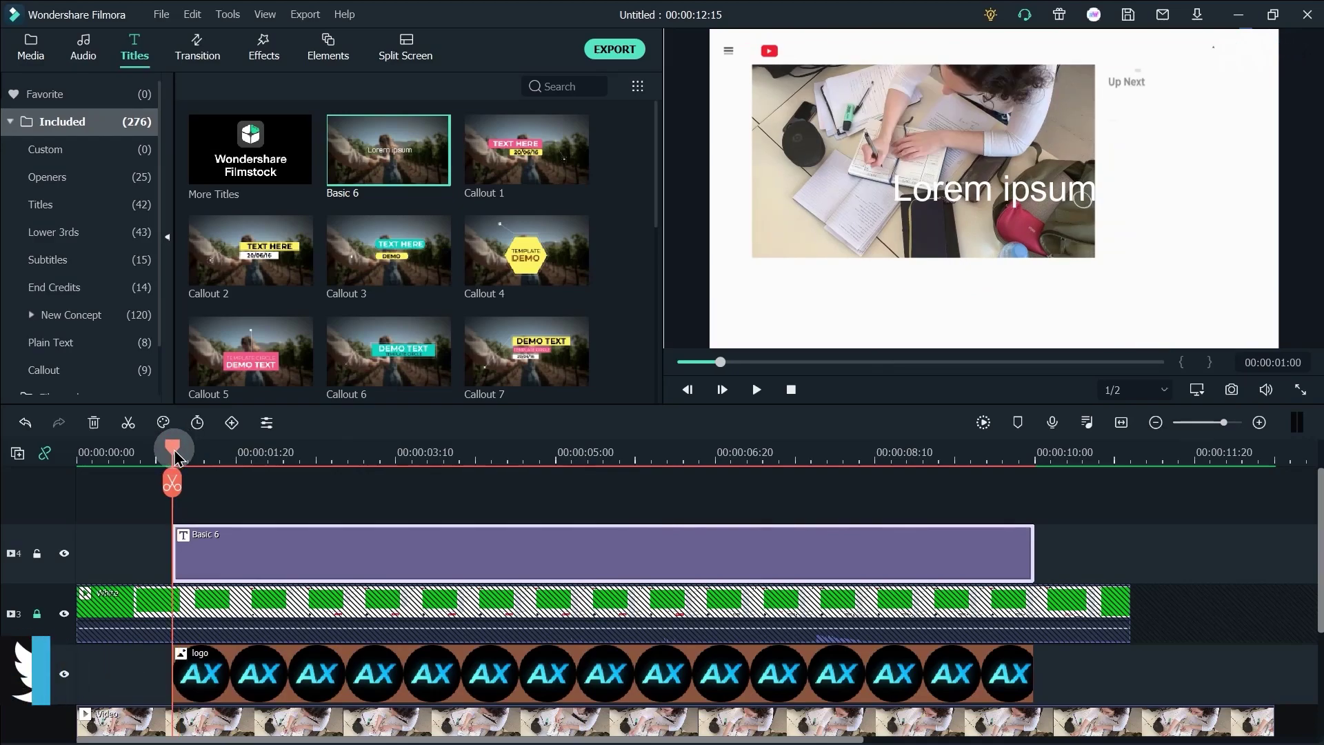
{"action": "left_click", "coordinate": [1031, 462]}
{"action": "double_click", "coordinate": [668, 556]}
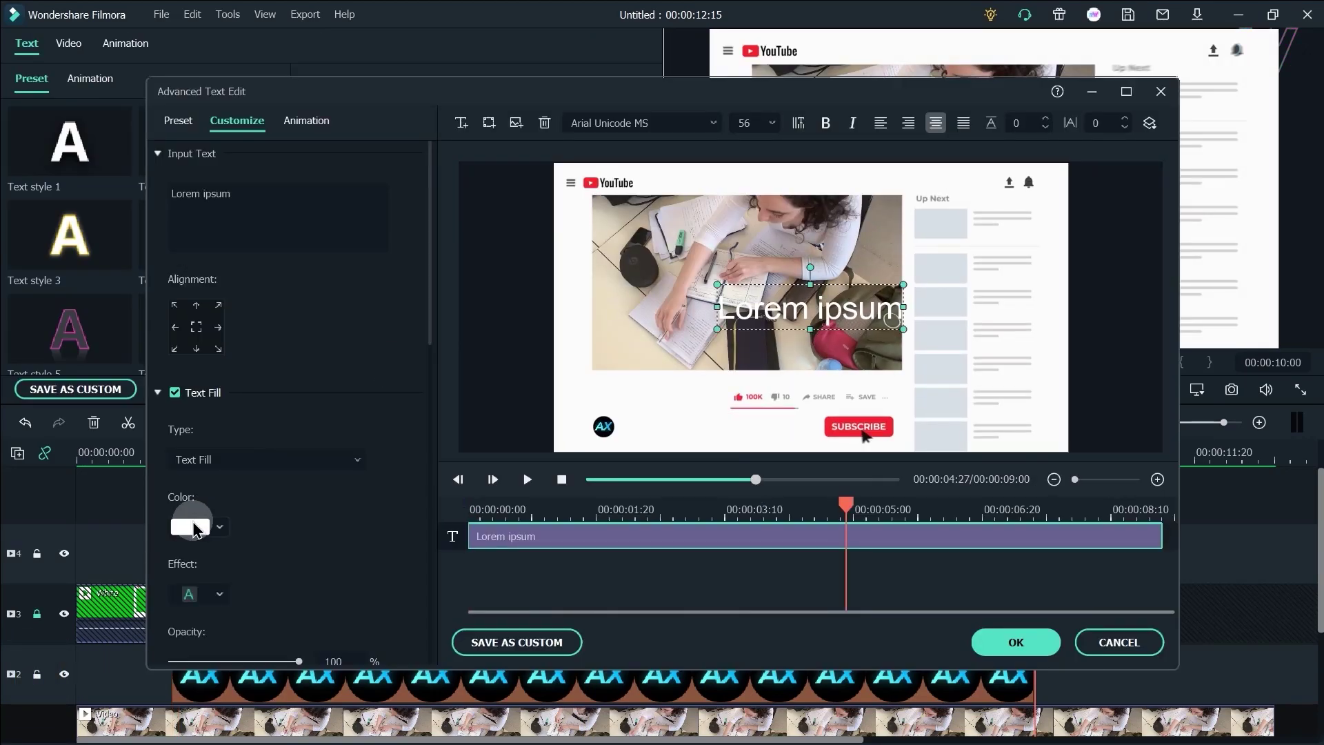
Place the title text below the video in Montserrat Bold and add a 'Channel Name' text box
{"action": "left_click_drag", "start_coordinate": [731, 408], "coordinate": [769, 414]}
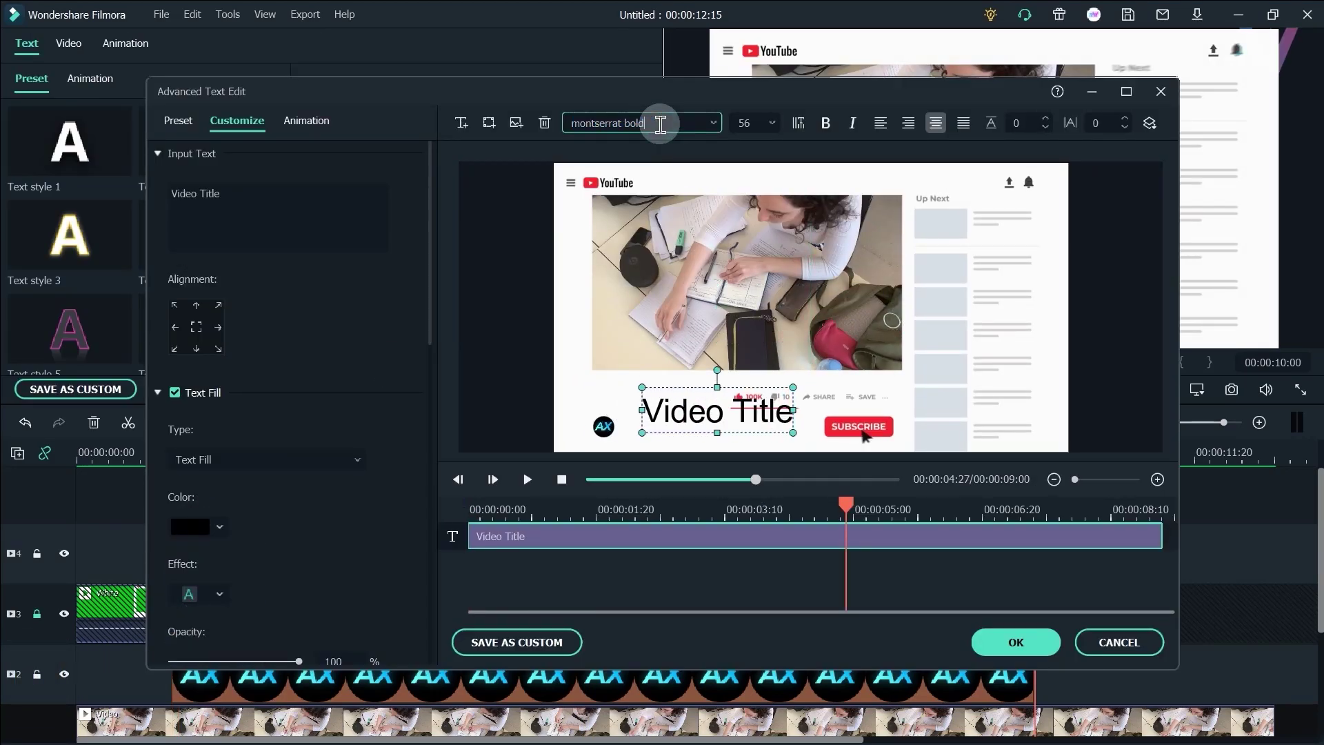
{"action": "key", "text": "Return"}
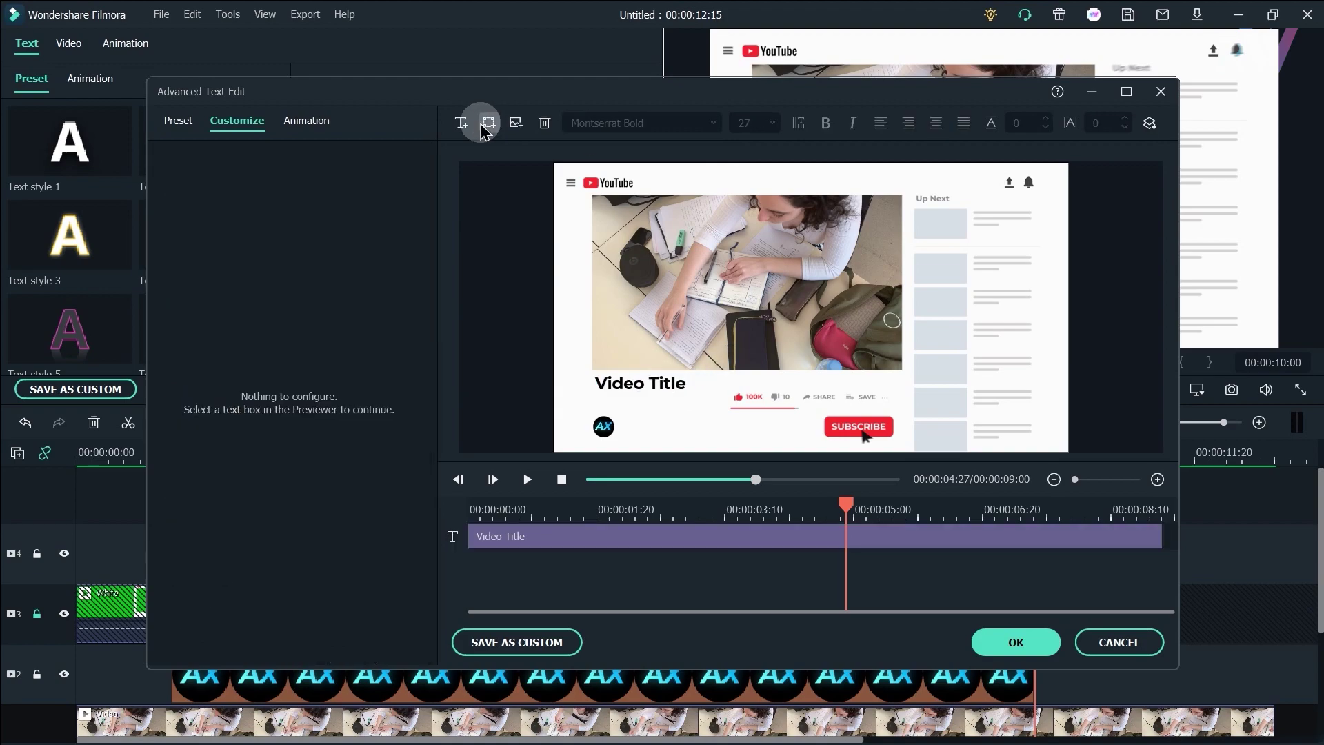
{"action": "left_click", "coordinate": [489, 122]}
{"action": "double_click", "coordinate": [690, 412]}
{"action": "type", "text": "Channel Name"}
{"action": "scroll", "coordinate": [750, 122], "scroll_direction": "down", "scroll_amount": 4}
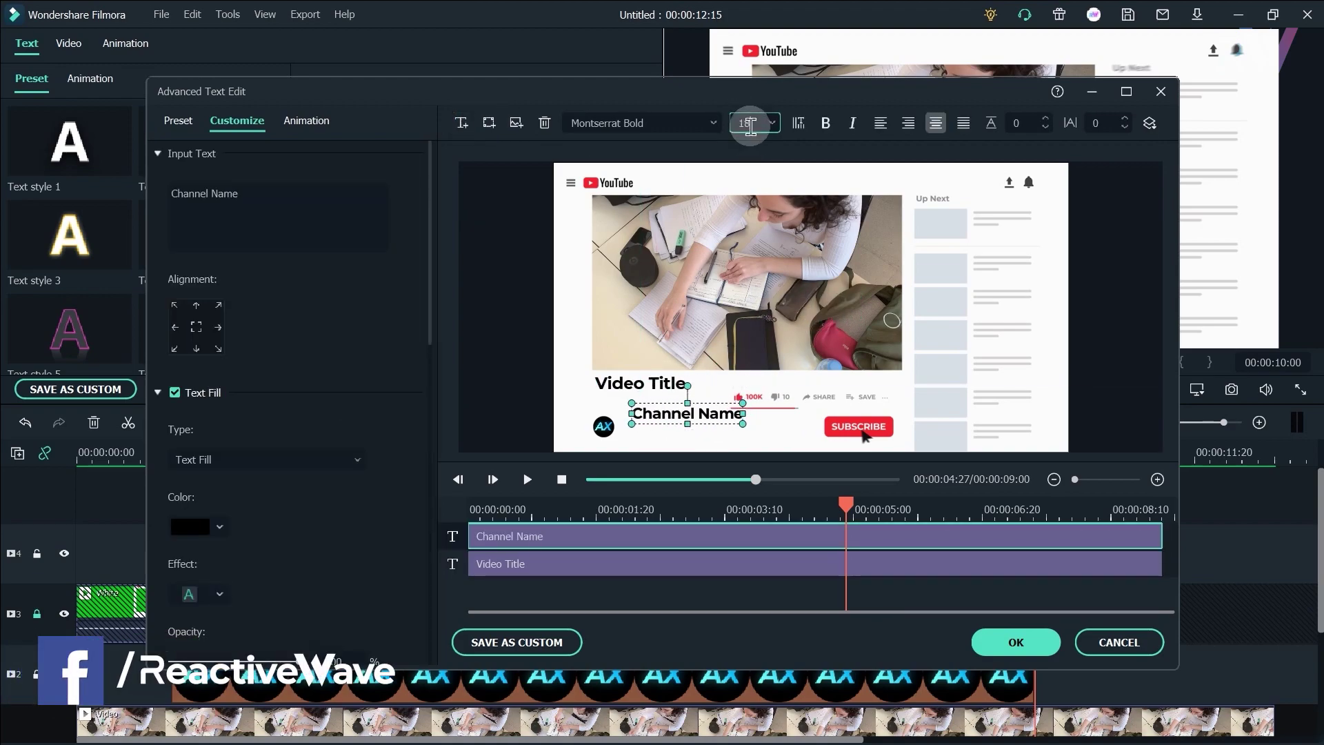
Add '1.2 Subscribes' in Montserrat Regular beneath Channel Name
{"action": "left_click", "coordinate": [461, 123]}
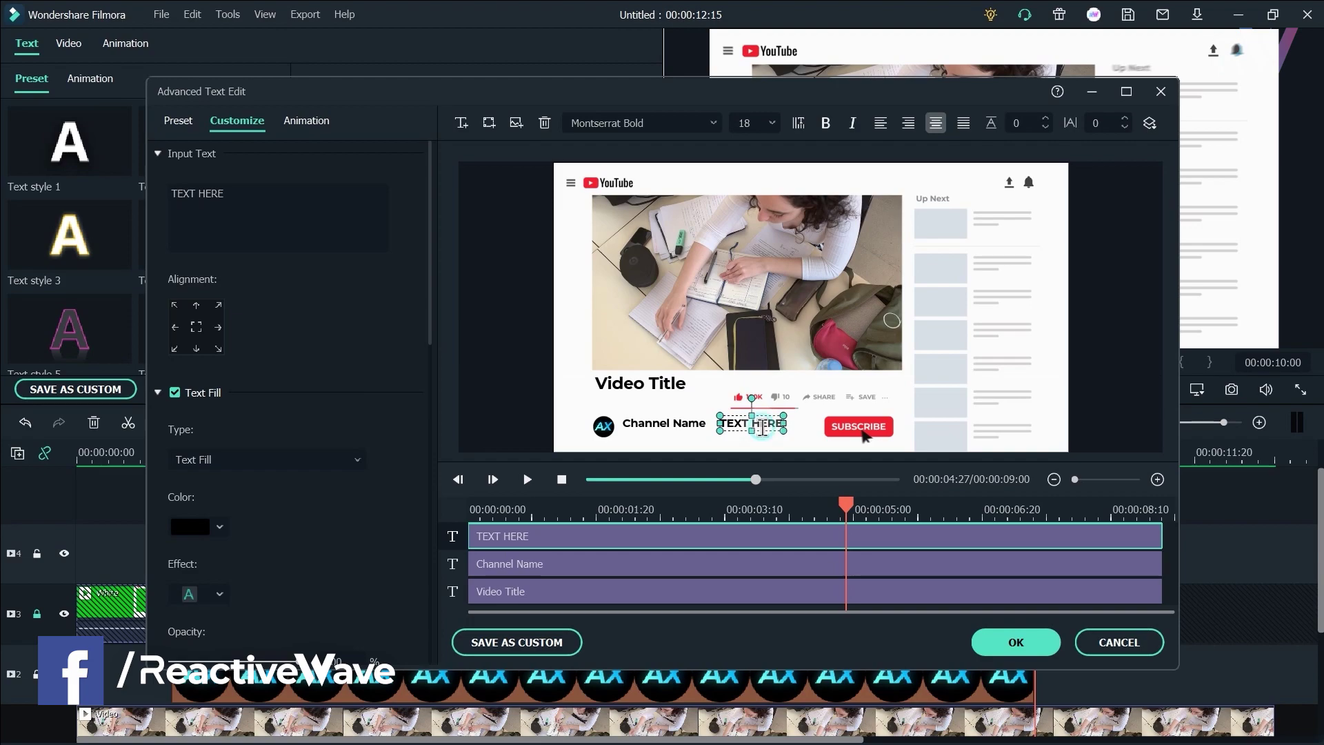
{"action": "double_click", "coordinate": [759, 424]}
{"action": "type", "text": "1.2 Subscribes"}
{"action": "left_click", "coordinate": [641, 123]}
{"action": "left_click", "coordinate": [680, 376]}
{"action": "scroll", "coordinate": [751, 123], "scroll_direction": "down", "scroll_amount": 3}
{"action": "left_click_drag", "start_coordinate": [755, 424], "coordinate": [670, 441]}
{"action": "left_click", "coordinate": [462, 122]}
Add a fourth text box, '100000 Views', and select it
{"action": "left_click", "coordinate": [647, 393]}
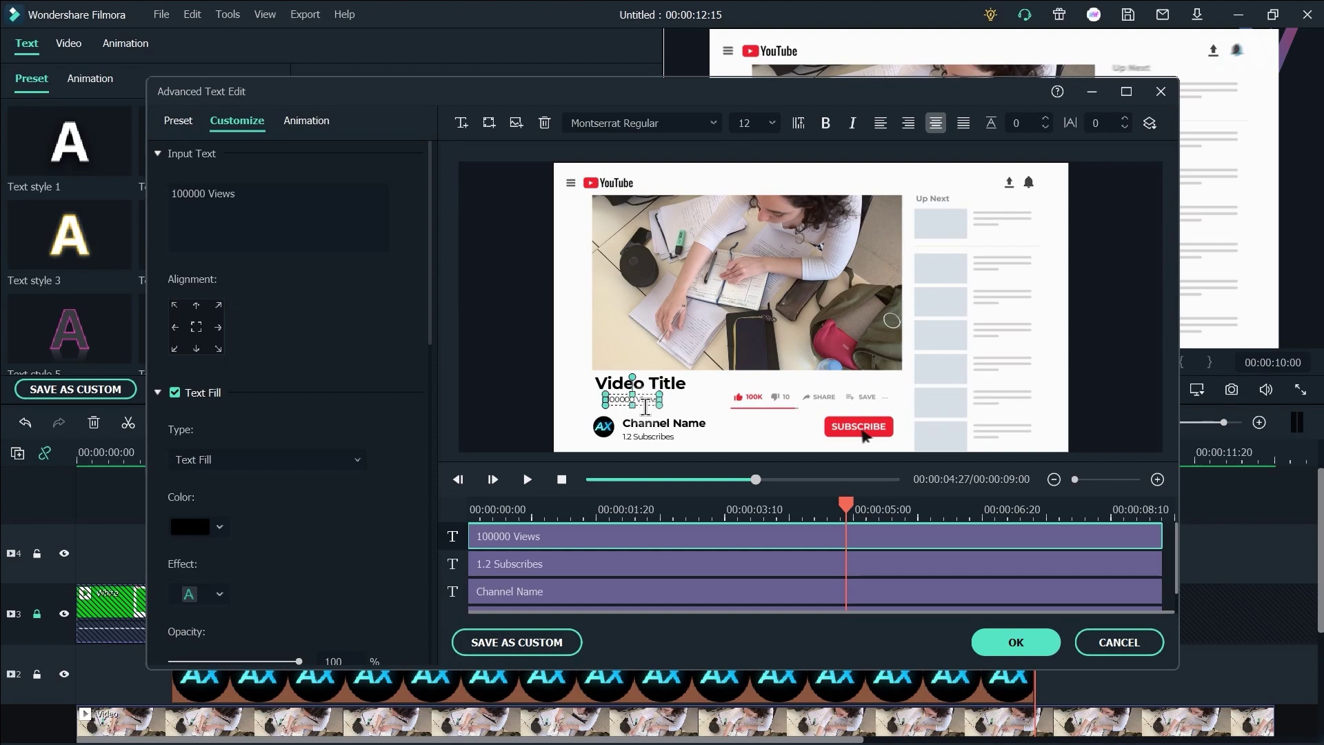
{"action": "left_click", "coordinate": [688, 388]}
{"action": "left_click", "coordinate": [529, 564]}
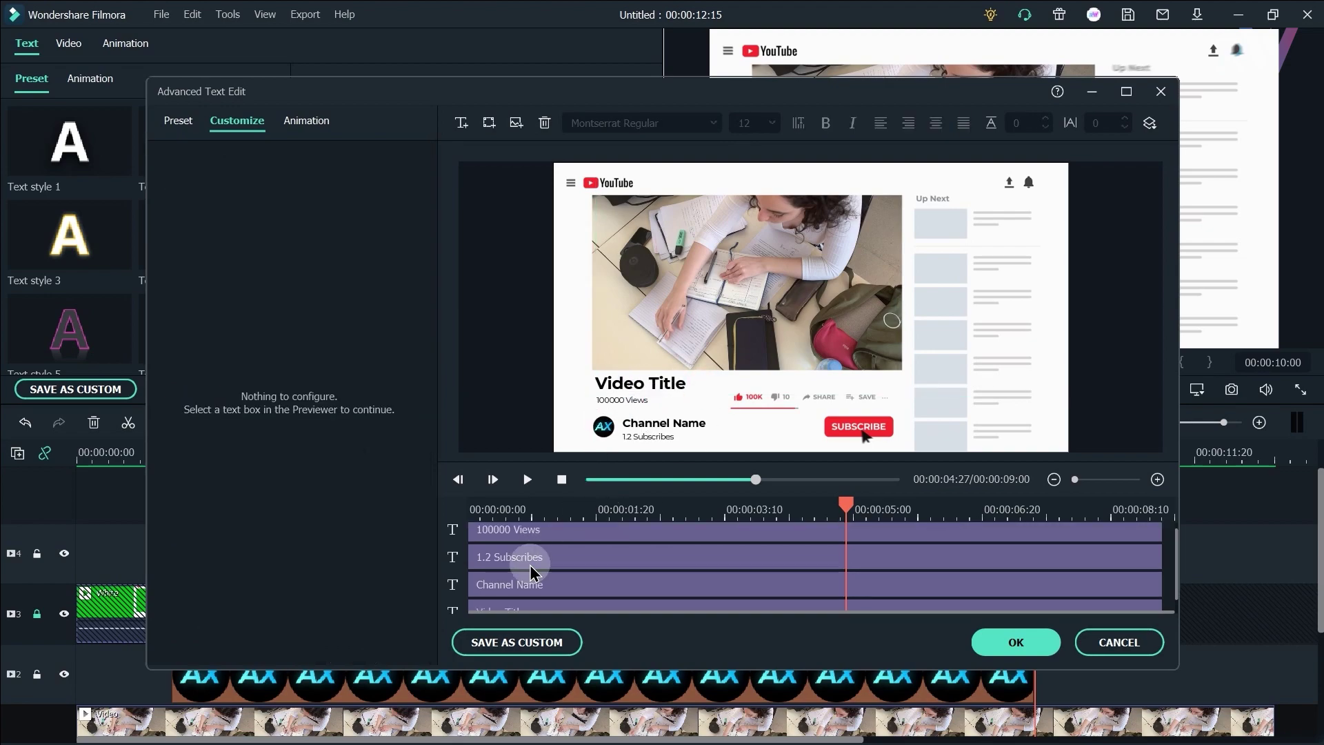
{"action": "left_click", "coordinate": [541, 536]}
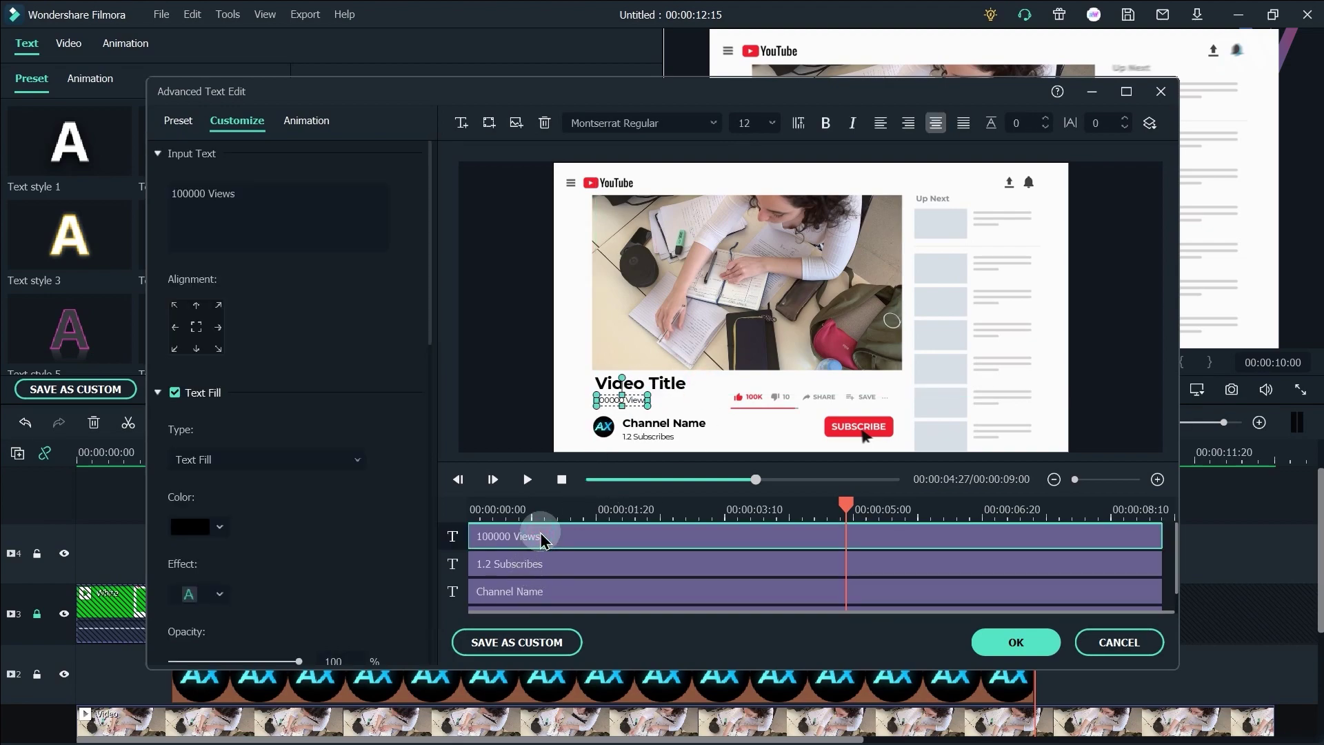
Apply Left Dir Insert to 100000 Views, 1.2 Subscribes, Channel Name and Video Title
{"action": "left_click", "coordinate": [318, 121]}
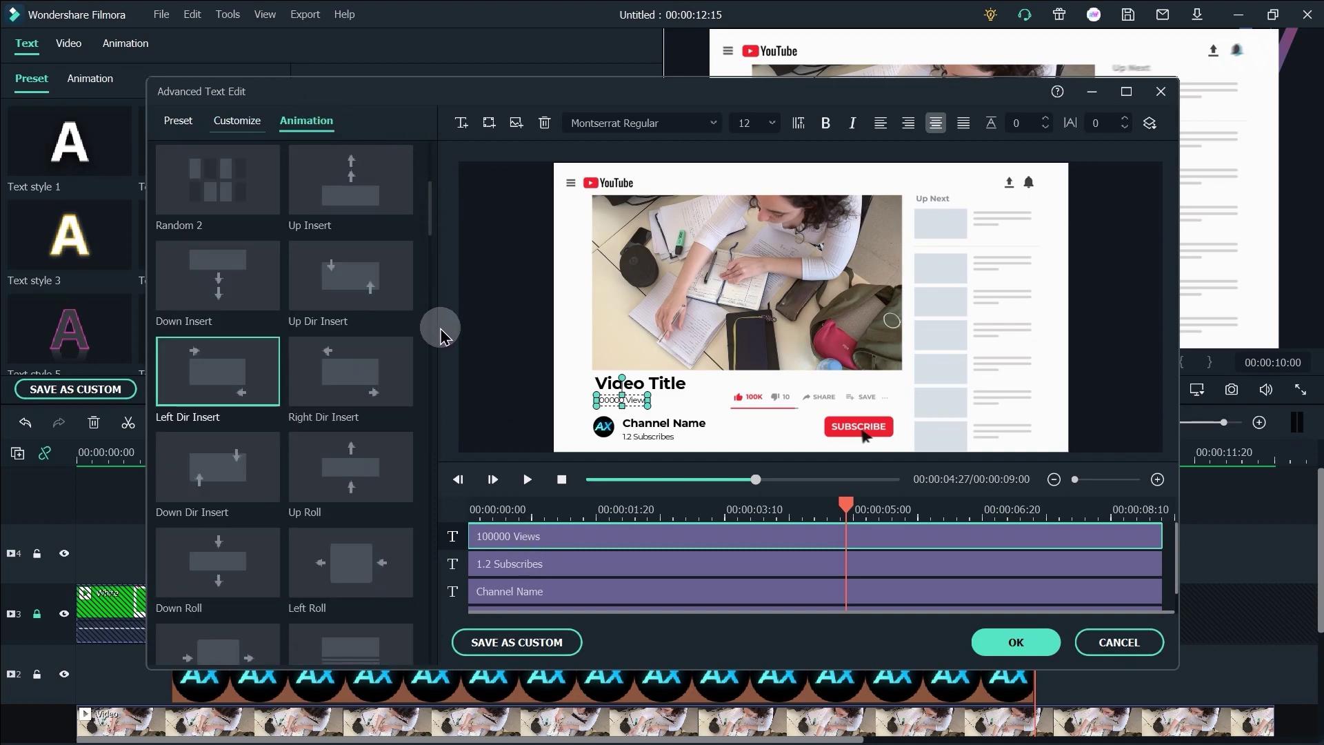
{"action": "mouse_move", "coordinate": [193, 424]}
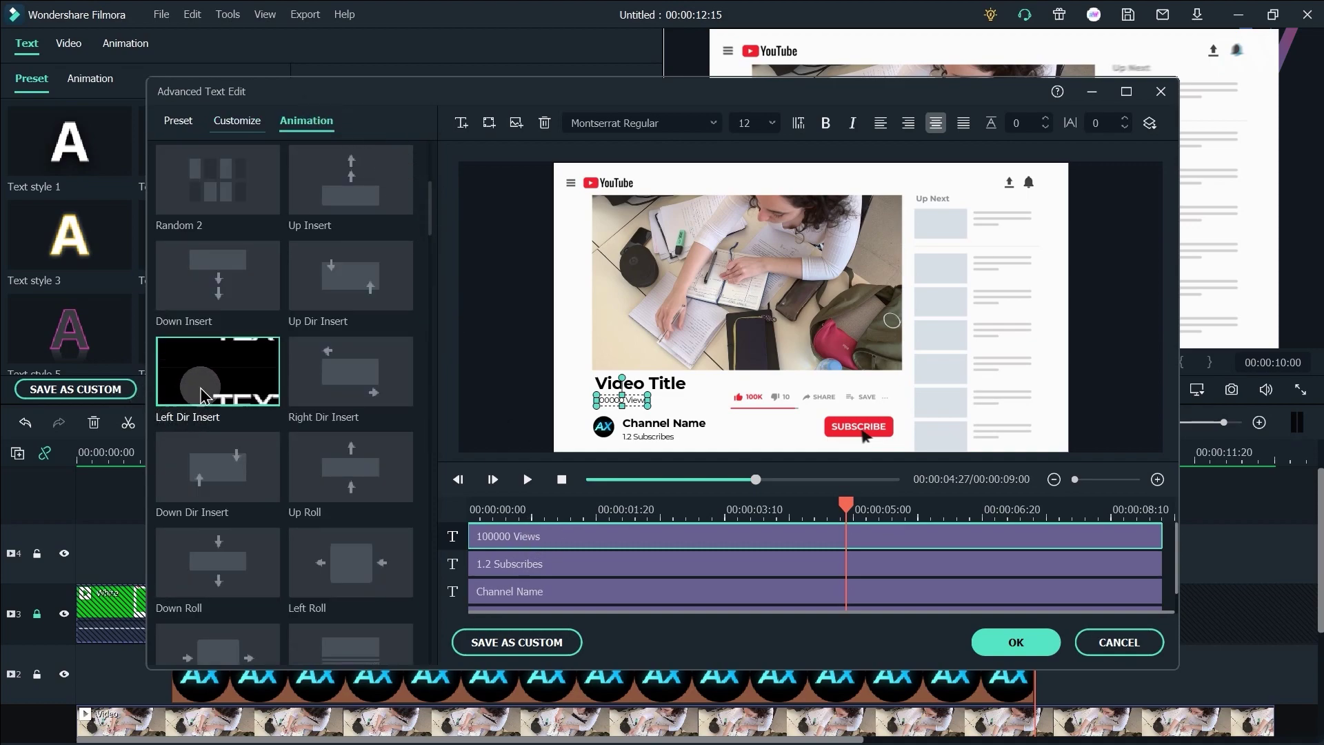
{"action": "left_click", "coordinate": [202, 396]}
{"action": "left_click", "coordinate": [681, 559]}
{"action": "left_click", "coordinate": [213, 379]}
{"action": "left_click", "coordinate": [547, 591]}
{"action": "left_click", "coordinate": [221, 380]}
{"action": "scroll", "coordinate": [730, 550], "scroll_direction": "down", "scroll_amount": 1}
{"action": "left_click", "coordinate": [689, 606]}
{"action": "left_click", "coordinate": [239, 382]}
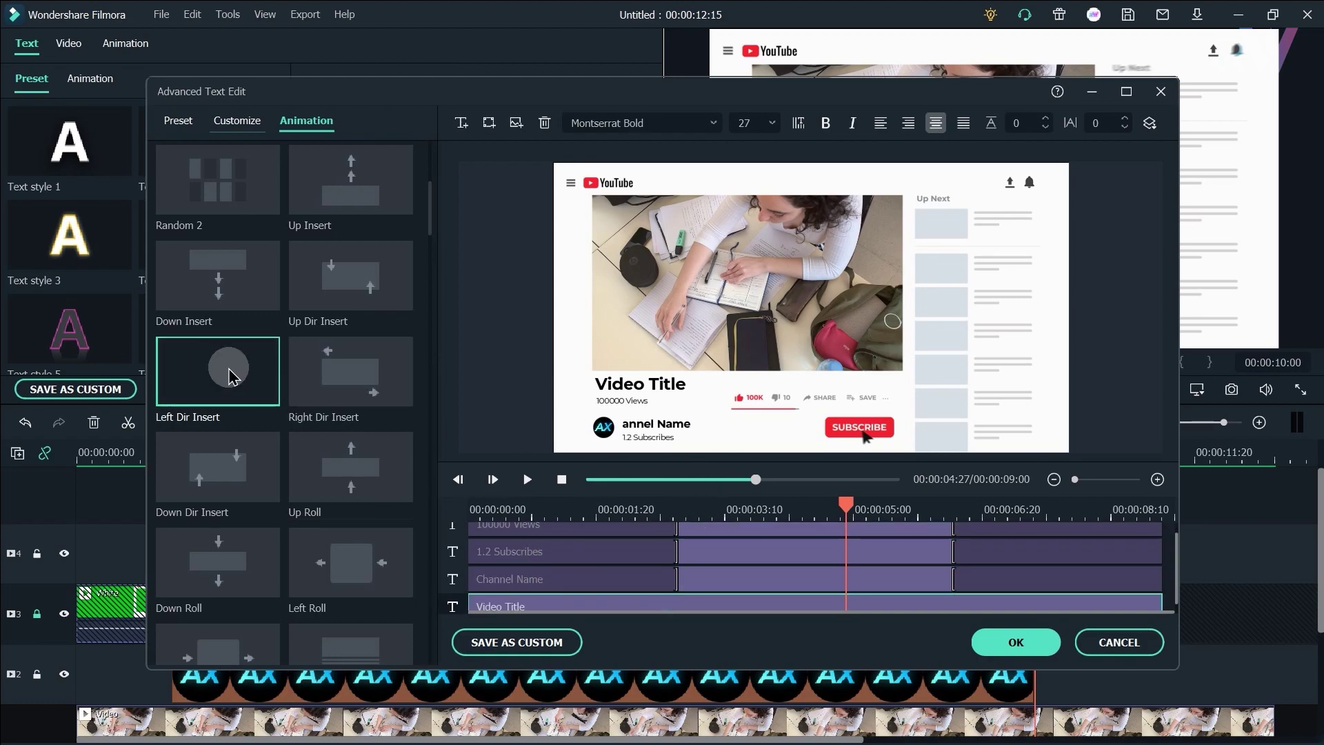
{"action": "scroll", "coordinate": [668, 543], "scroll_direction": "up", "scroll_amount": 1}
Drag each text's entry marker left so all four titles finish entering sooner
{"action": "left_click_drag", "start_coordinate": [678, 542], "coordinate": [545, 544]}
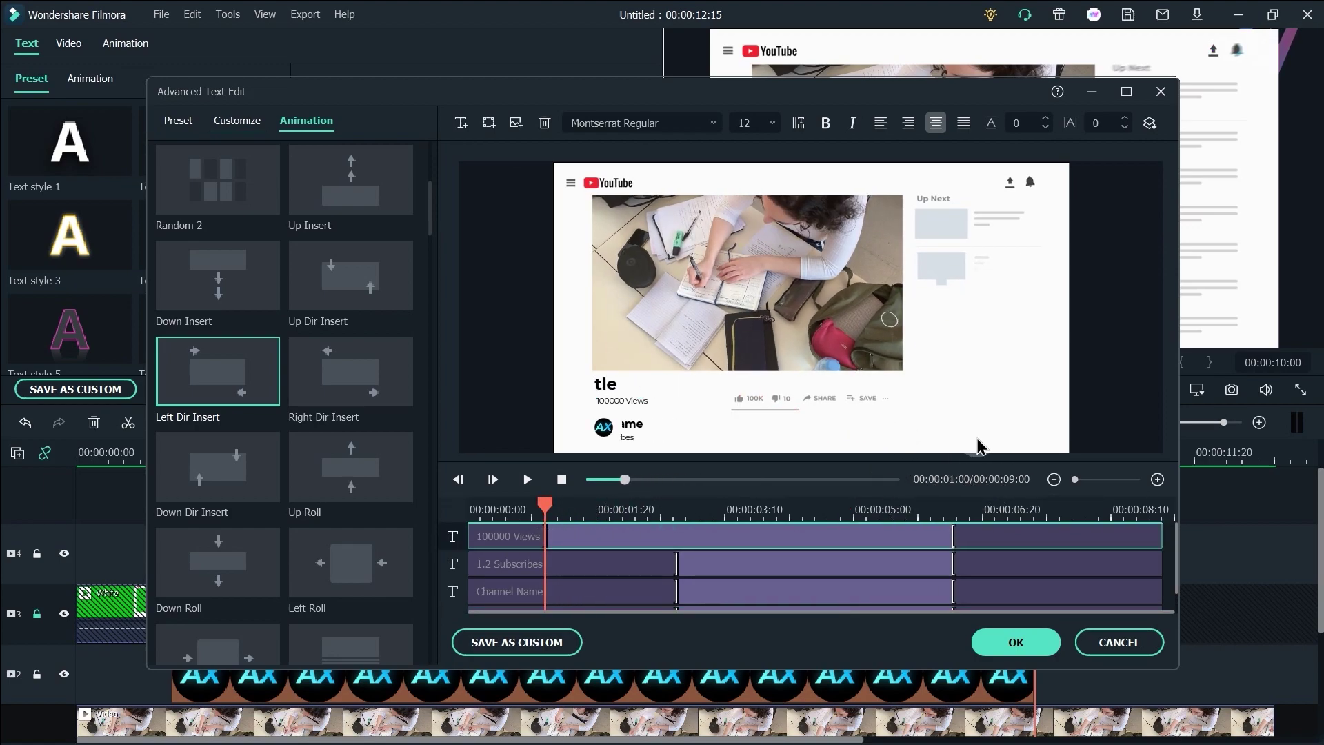
{"action": "left_click", "coordinate": [786, 567]}
{"action": "left_click_drag", "start_coordinate": [676, 564], "coordinate": [549, 563]}
{"action": "scroll", "coordinate": [582, 570], "scroll_direction": "down", "scroll_amount": 1}
{"action": "left_click", "coordinate": [679, 586]}
{"action": "left_click_drag", "start_coordinate": [678, 585], "coordinate": [540, 570]}
{"action": "scroll", "coordinate": [545, 573], "scroll_direction": "down", "scroll_amount": 1}
{"action": "left_click_drag", "start_coordinate": [676, 595], "coordinate": [541, 594]}
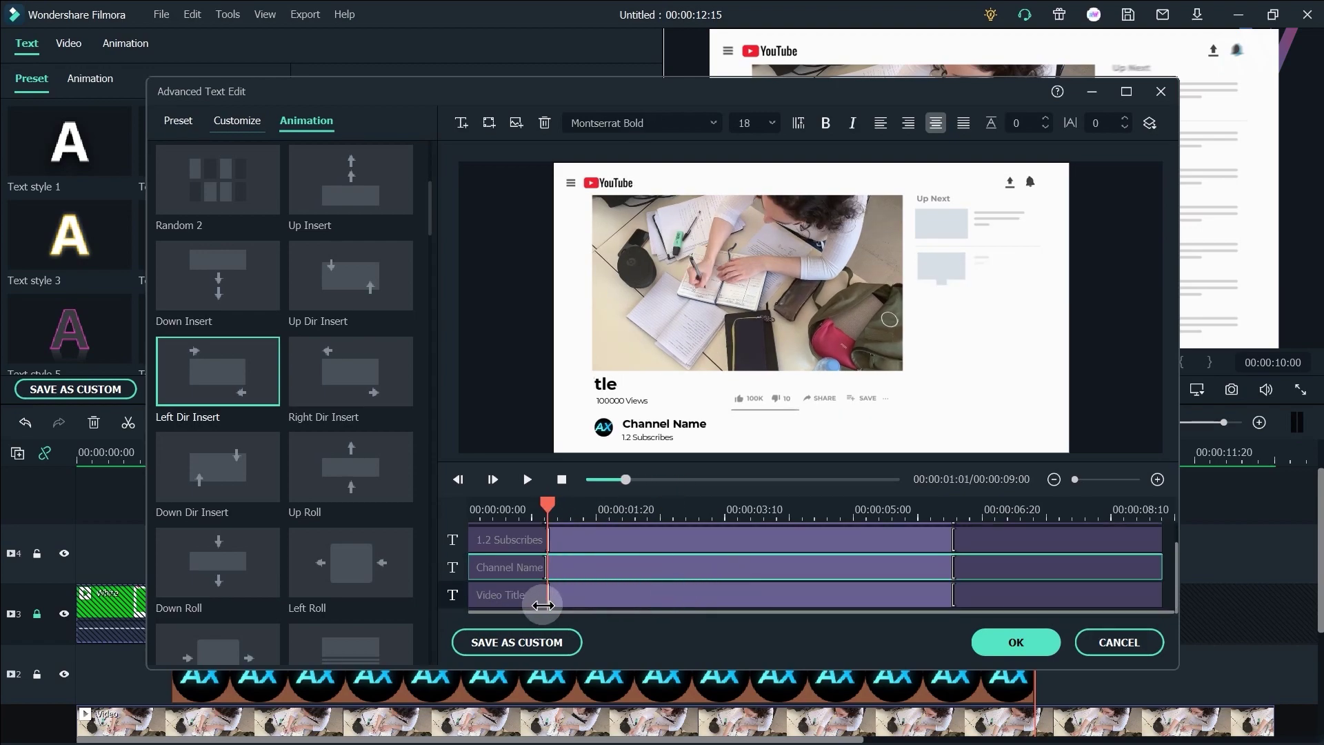
{"action": "scroll", "coordinate": [566, 573], "scroll_direction": "up", "scroll_amount": 1}
{"action": "left_click_drag", "start_coordinate": [624, 480], "coordinate": [593, 479]}
Drag each text's exit marker right to delay all four titles' exit animations
{"action": "left_click", "coordinate": [955, 538]}
{"action": "left_click_drag", "start_coordinate": [955, 538], "coordinate": [1093, 552]}
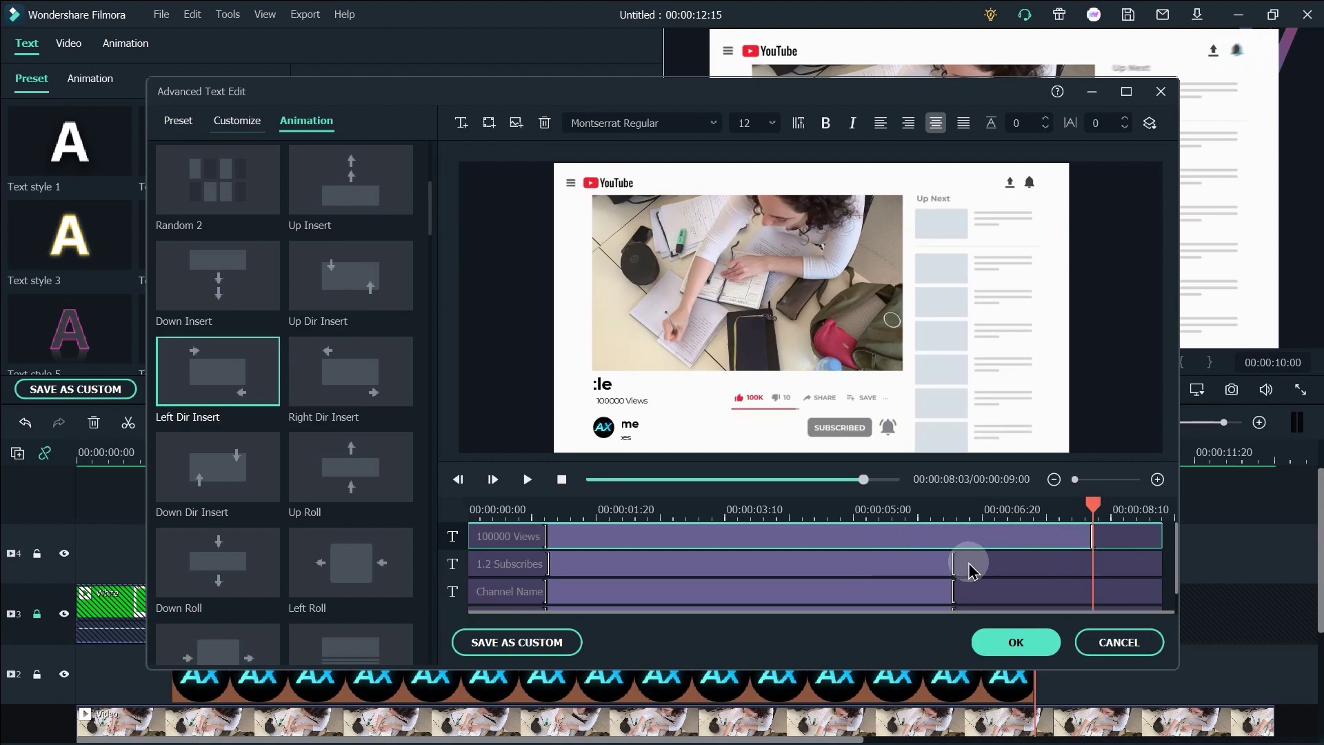
{"action": "left_click_drag", "start_coordinate": [955, 564], "coordinate": [1093, 572]}
{"action": "left_click_drag", "start_coordinate": [957, 591], "coordinate": [1102, 591]}
{"action": "scroll", "coordinate": [955, 602], "scroll_direction": "down", "scroll_amount": 1}
{"action": "left_click", "coordinate": [954, 601]}
{"action": "left_click_drag", "start_coordinate": [954, 602], "coordinate": [1072, 600]}
Rewind the text preview, confirm the edits with OK, and close the title settings
{"action": "left_click", "coordinate": [557, 480]}
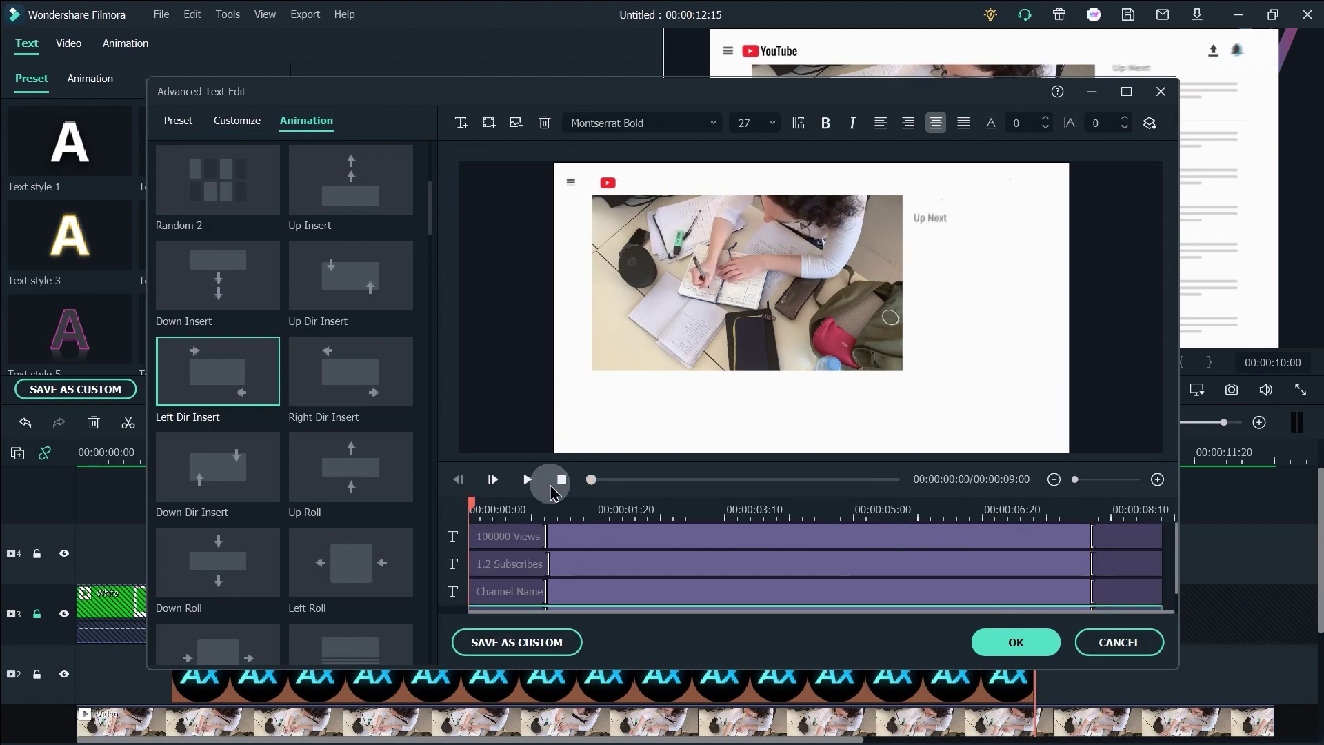
{"action": "left_click", "coordinate": [1017, 643]}
{"action": "left_click", "coordinate": [617, 388]}
{"action": "left_click", "coordinate": [606, 452]}
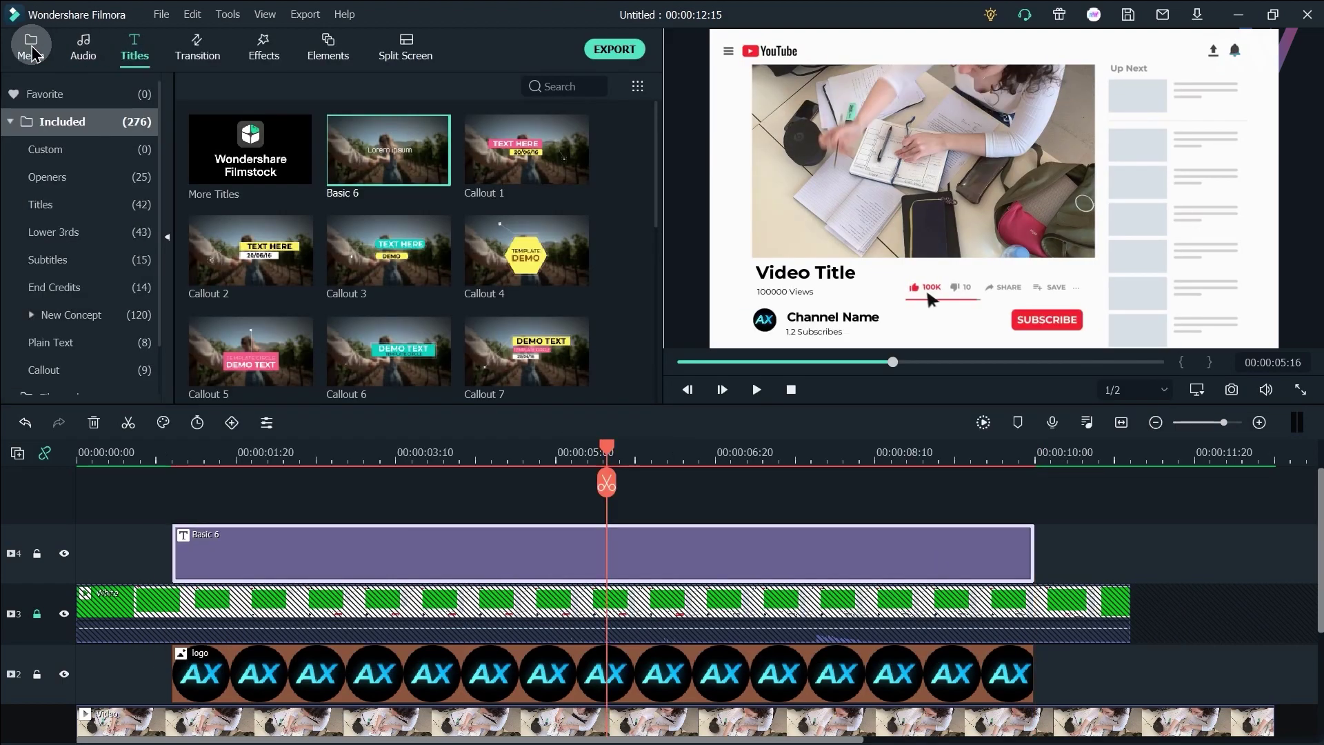
Place the Verification Sign image on a new top track, stretched to the title's length
{"action": "left_click", "coordinate": [30, 48]}
{"action": "left_click_drag", "start_coordinate": [526, 150], "coordinate": [209, 510]}
{"action": "left_click_drag", "start_coordinate": [650, 551], "coordinate": [1033, 545]}
Move the tick beside Channel Name and set its Scale to 3
{"action": "left_click", "coordinate": [658, 452]}
{"action": "left_click", "coordinate": [1029, 136]}
{"action": "left_click_drag", "start_coordinate": [1029, 136], "coordinate": [892, 328]}
{"action": "double_click", "coordinate": [809, 536]}
{"action": "left_click", "coordinate": [509, 198]}
{"action": "type", "text": "3"}
{"action": "key", "text": "Return"}
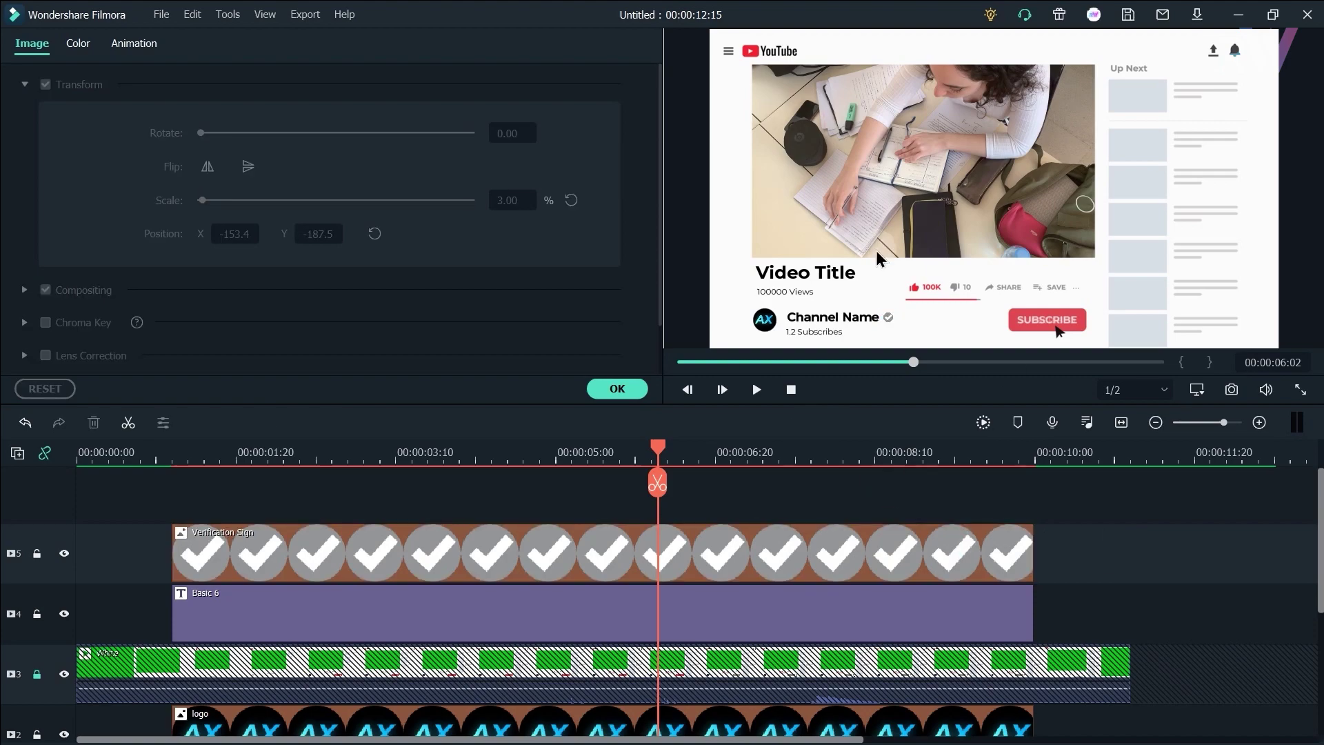
{"action": "left_click", "coordinate": [518, 528]}
Add a shortened Dissolve transition at the start of the tick clip
{"action": "left_click", "coordinate": [197, 46]}
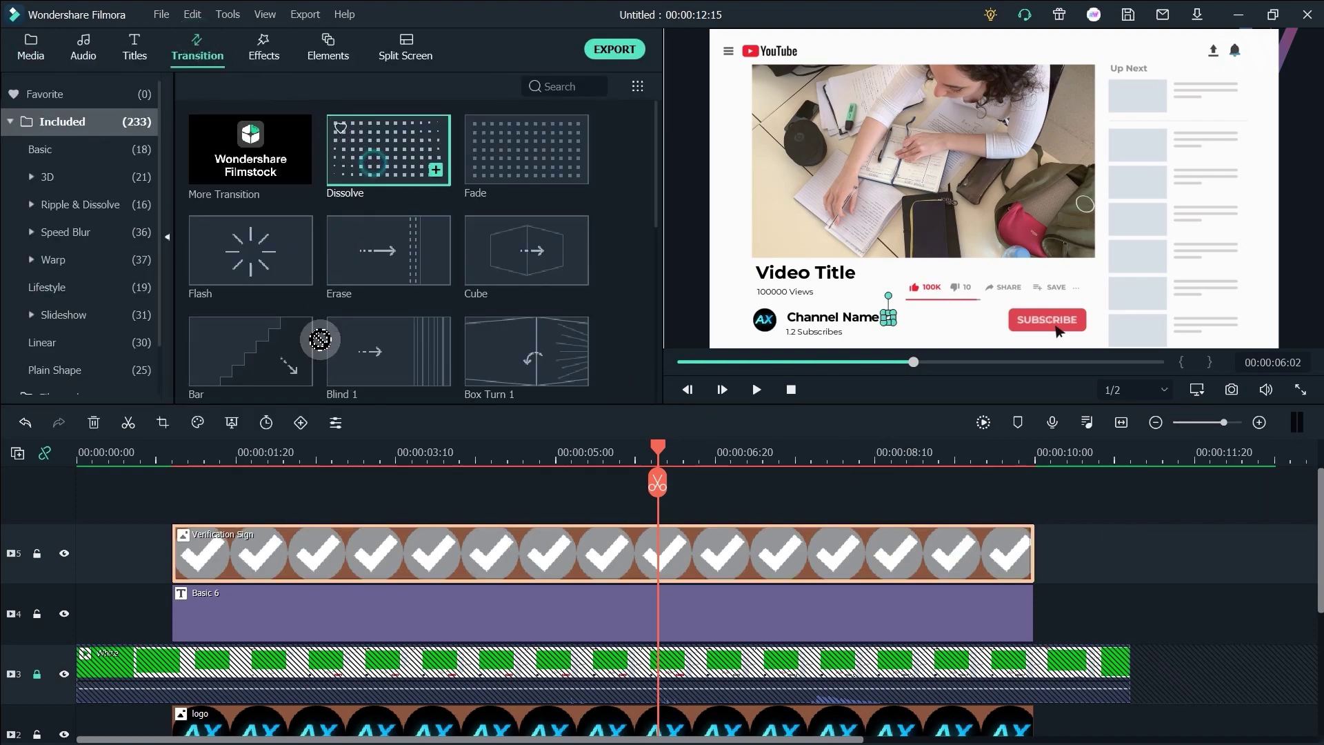
{"action": "left_click_drag", "start_coordinate": [319, 339], "coordinate": [370, 557]}
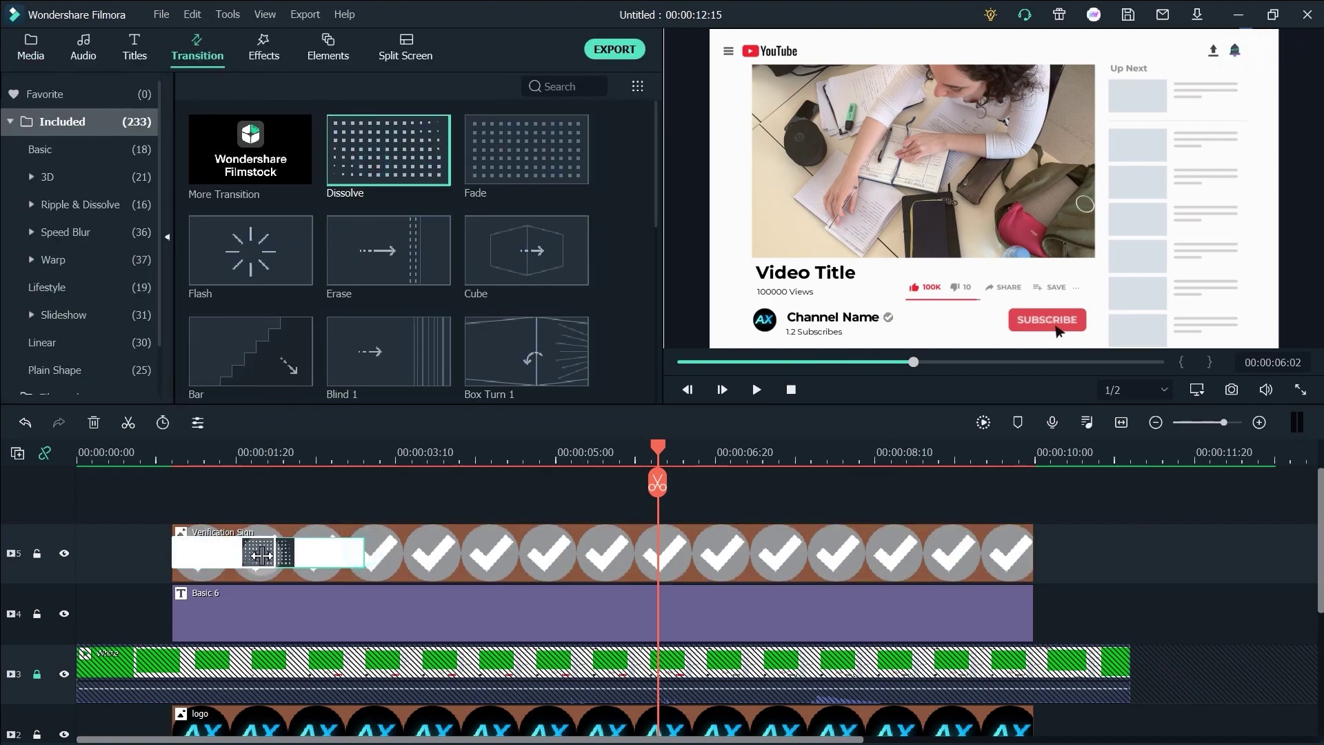
{"action": "left_click_drag", "start_coordinate": [259, 557], "coordinate": [259, 557]}
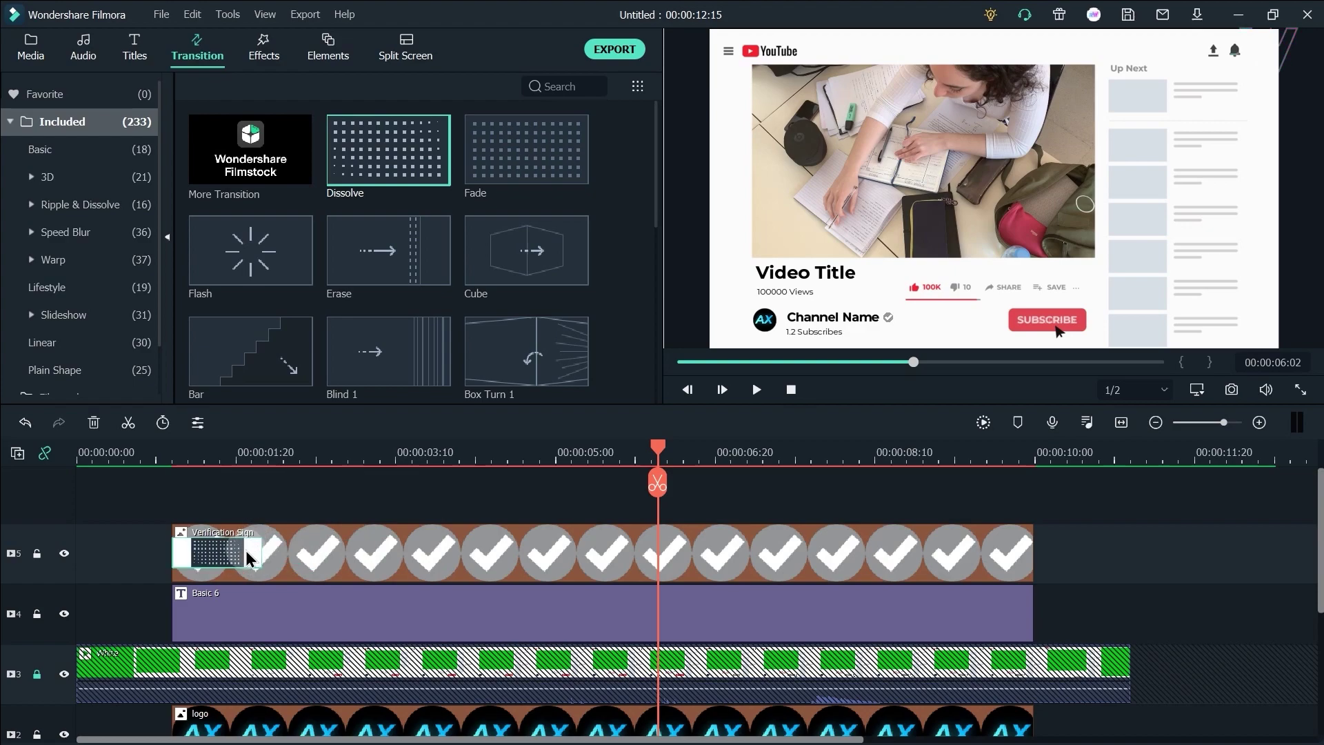